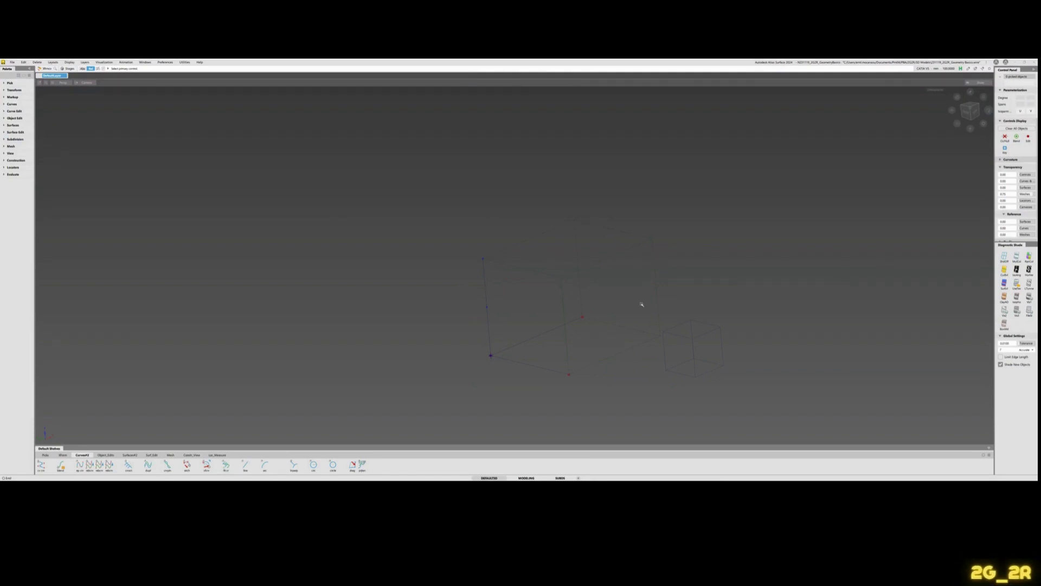
# Show the Transform tools and bring up the Transform CV mode control to review it.
pyautogui.click(5, 91)
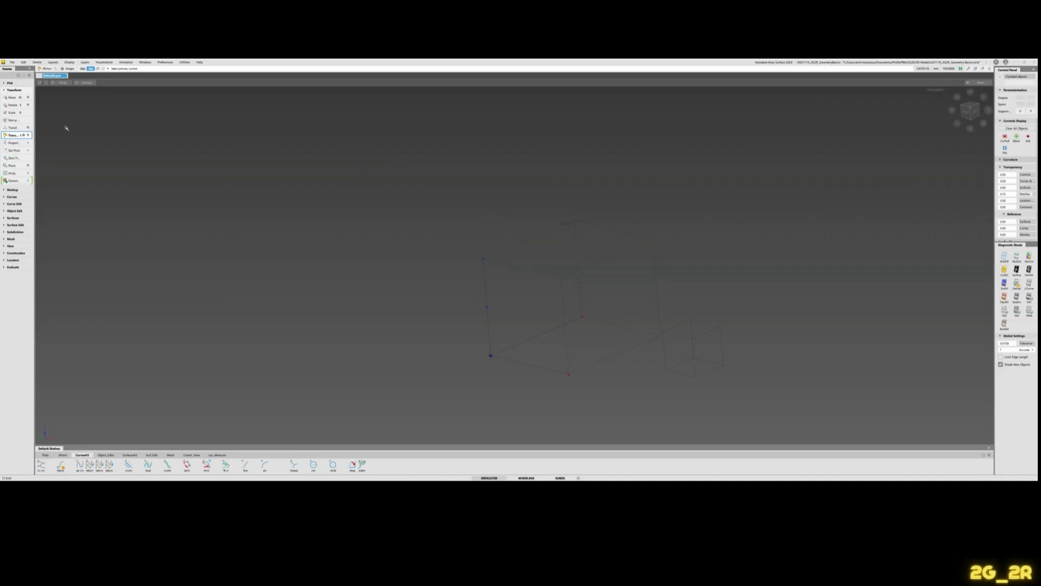
pyautogui.press('space')
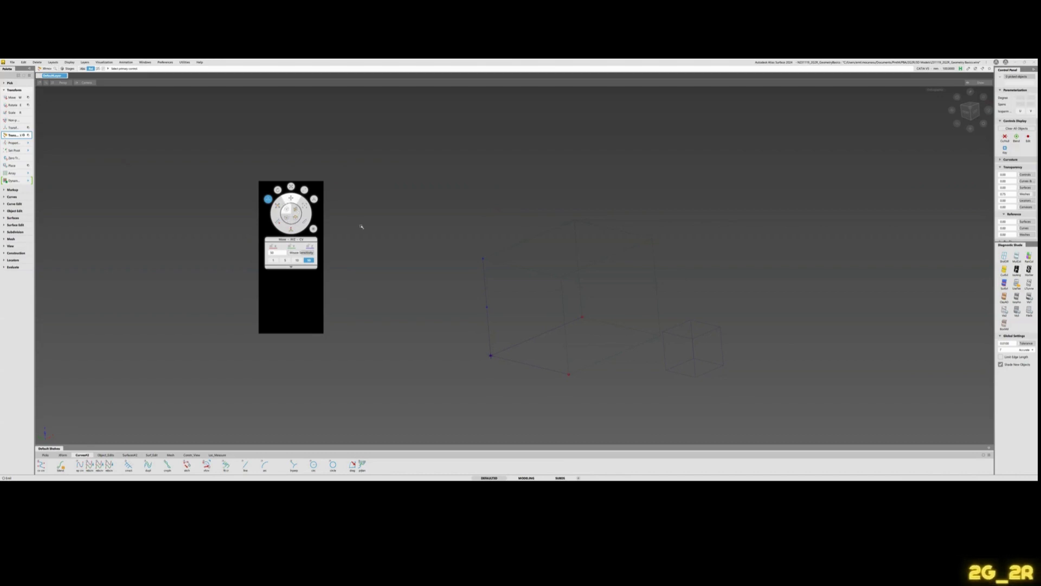
pyautogui.keyDown('alt'); pyautogui.keyDown('shift'); pyautogui.moveTo(507, 252); pyautogui.dragTo(630, 253); pyautogui.keyUp('shift'); pyautogui.keyUp('alt')
# In the front view, draw a straight horizontal curve starting at the upper end of the vertical blue line.
pyautogui.click(969, 110)
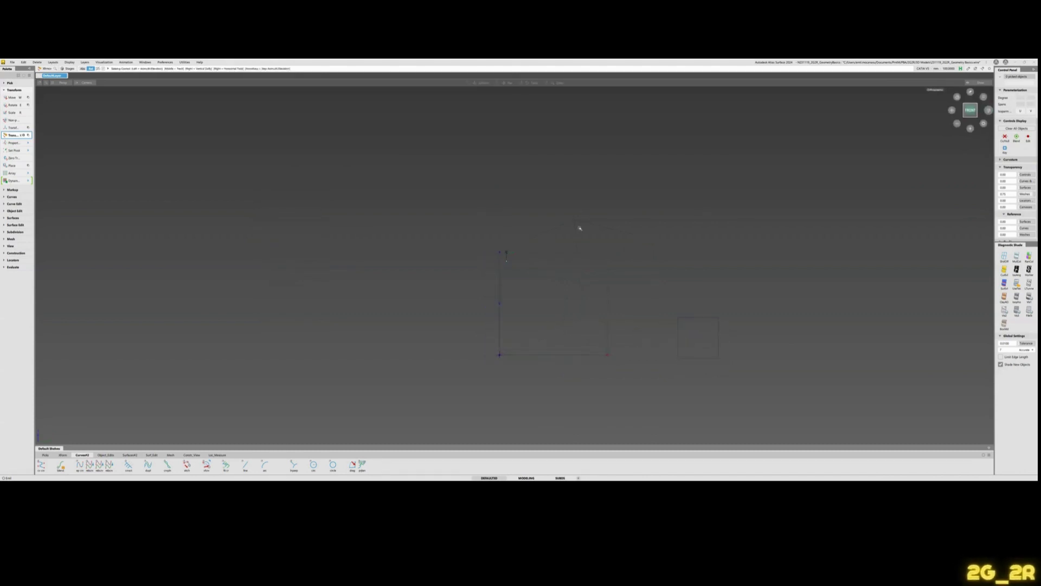
pyautogui.scroll(3, 557, 261)
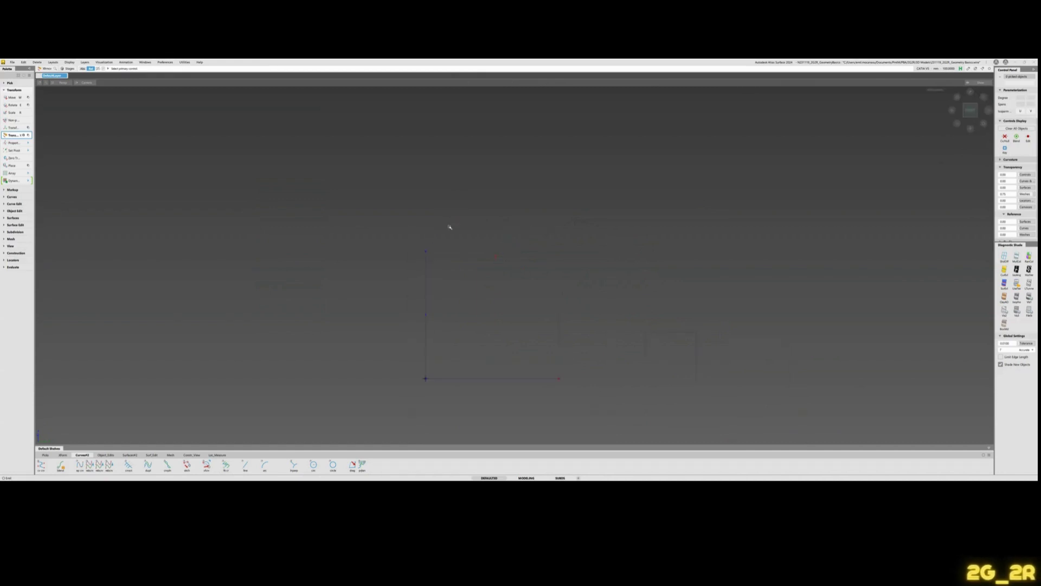
pyautogui.press('c')
pyautogui.click(426, 251)
pyautogui.click(838, 251)
pyautogui.press('space')
# Add a middle control vertex to the new horizontal curve.
pyautogui.keyDown('ctrl'); pyautogui.keyDown('shift'); pyautogui.click(649, 252); pyautogui.keyUp('shift'); pyautogui.keyUp('ctrl')
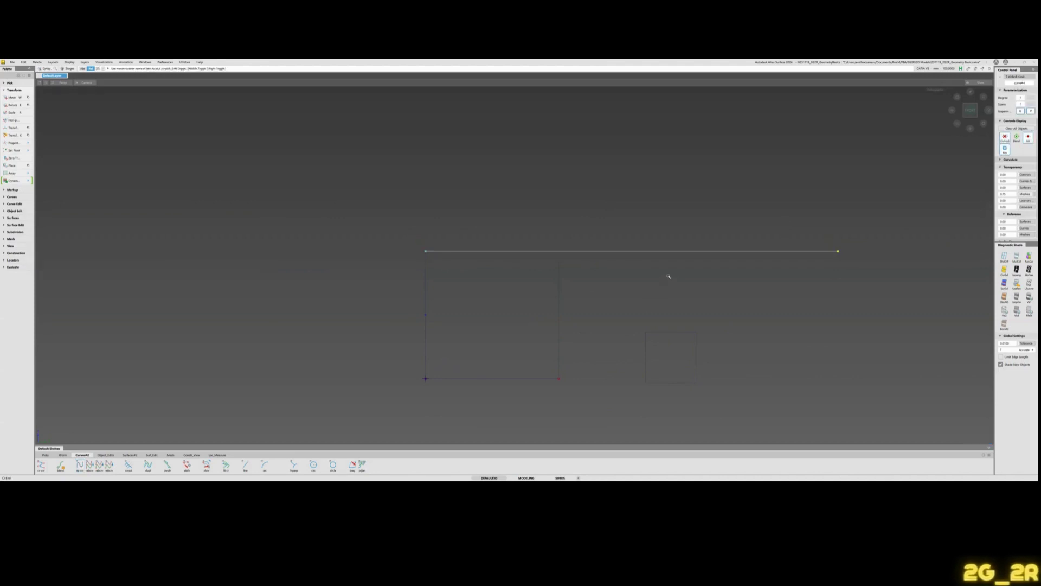
pyautogui.hotkey('ctrl', 'r')
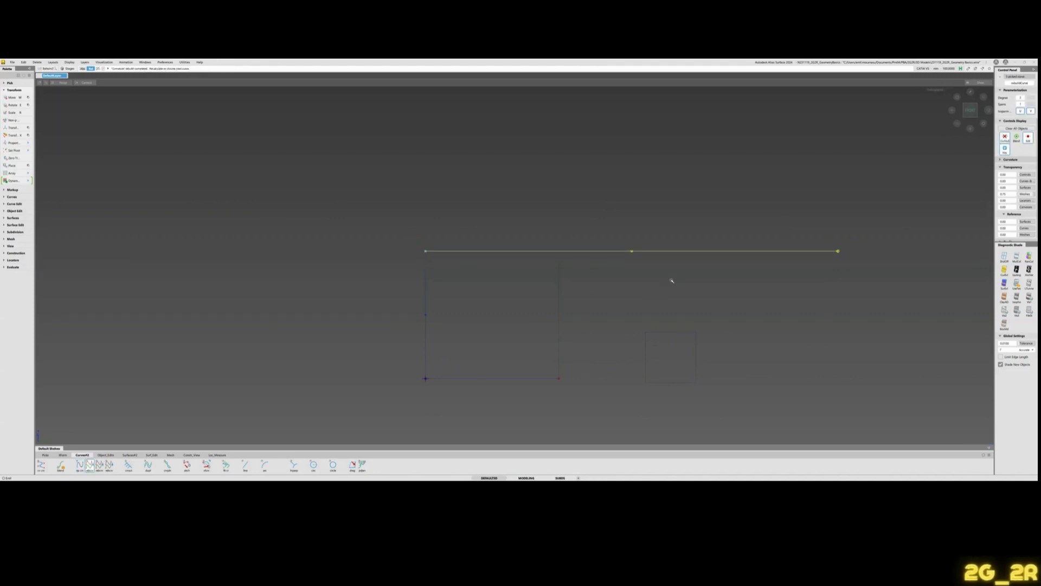
pyautogui.click(677, 277)
pyautogui.keyDown('ctrl'); pyautogui.keyDown('shift'); pyautogui.moveTo(666, 278); pyautogui.dragTo(663, 283); pyautogui.keyUp('shift'); pyautogui.keyUp('ctrl')
# Move the curve's middle control vertex up and towards its start to form a shallow arch, and clear the selection.
pyautogui.click(630, 248)
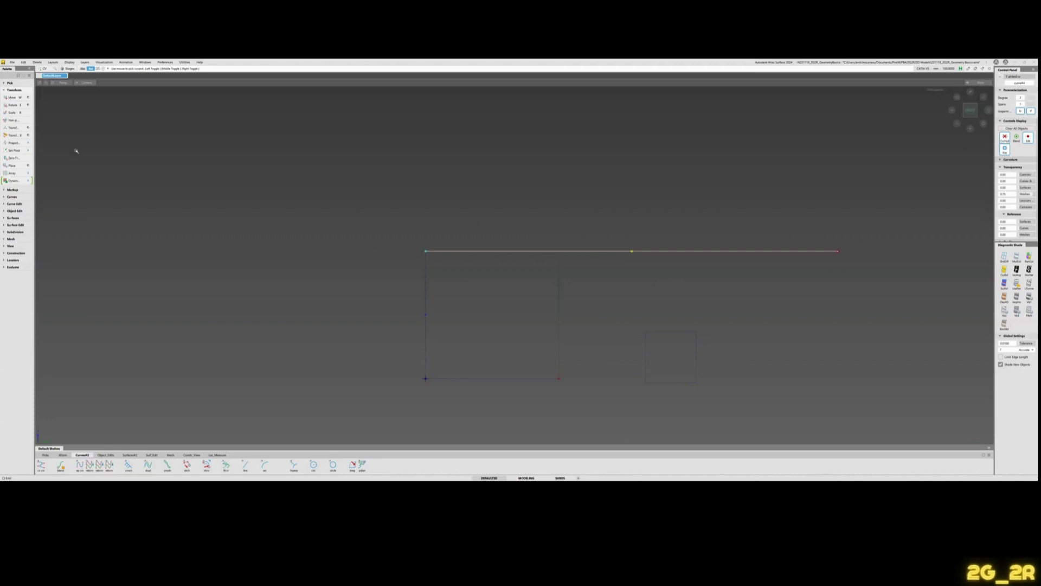
pyautogui.click(11, 98)
pyautogui.moveTo(633, 295)
pyautogui.mouseDown()
pyautogui.moveTo(632, 226)
pyautogui.moveTo(504, 252)
pyautogui.moveTo(620, 251)
pyautogui.moveTo(683, 235)
pyautogui.moveTo(681, 309)
pyautogui.moveTo(546, 292)
pyautogui.moveTo(584, 277)
pyautogui.moveTo(739, 309)
pyautogui.moveTo(597, 304)
pyautogui.moveTo(595, 316)
pyautogui.moveTo(604, 291)
pyautogui.moveTo(633, 288)
pyautogui.moveTo(625, 290)
pyautogui.mouseUp()
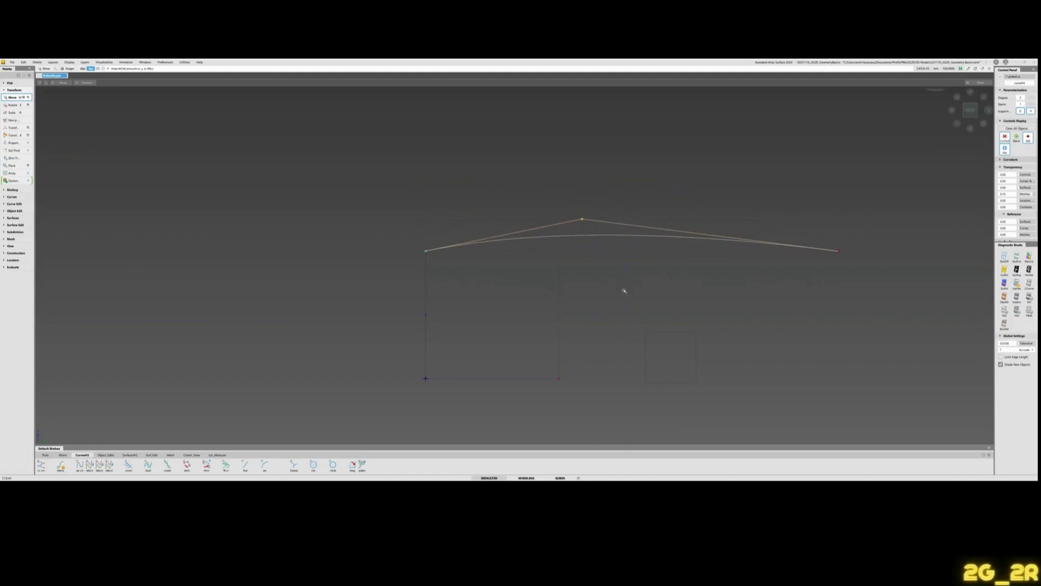
pyautogui.press('Escape')
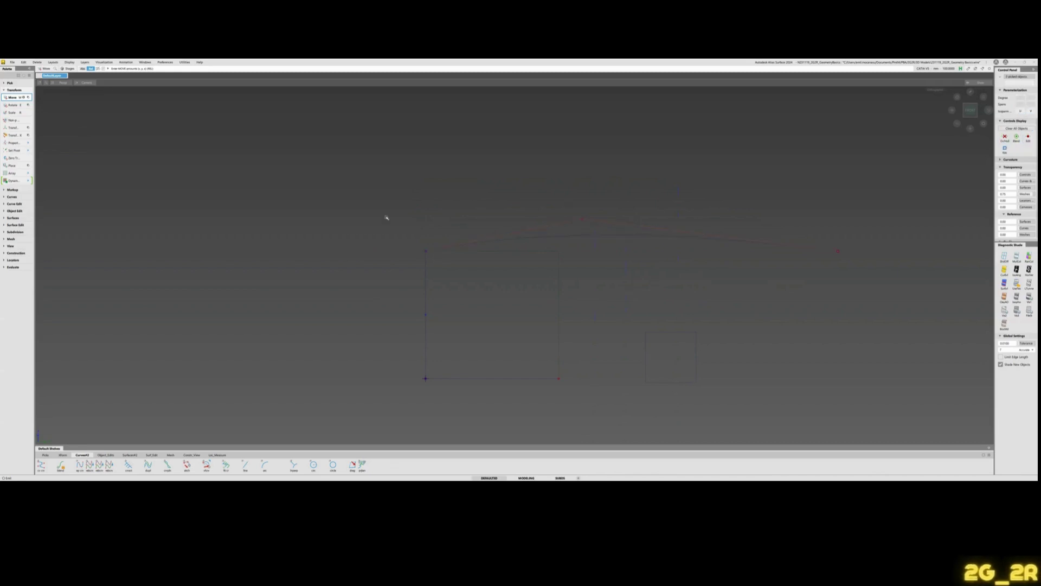
# Activate Transform CV and examine its movement modes and mouse sensitivity options.
pyautogui.click(14, 136)
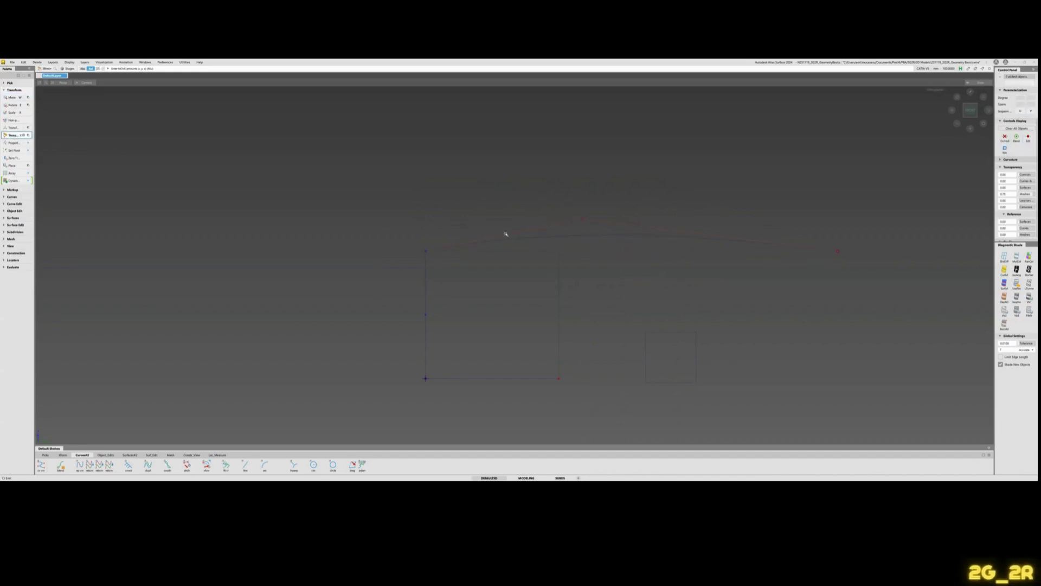
pyautogui.press('x')
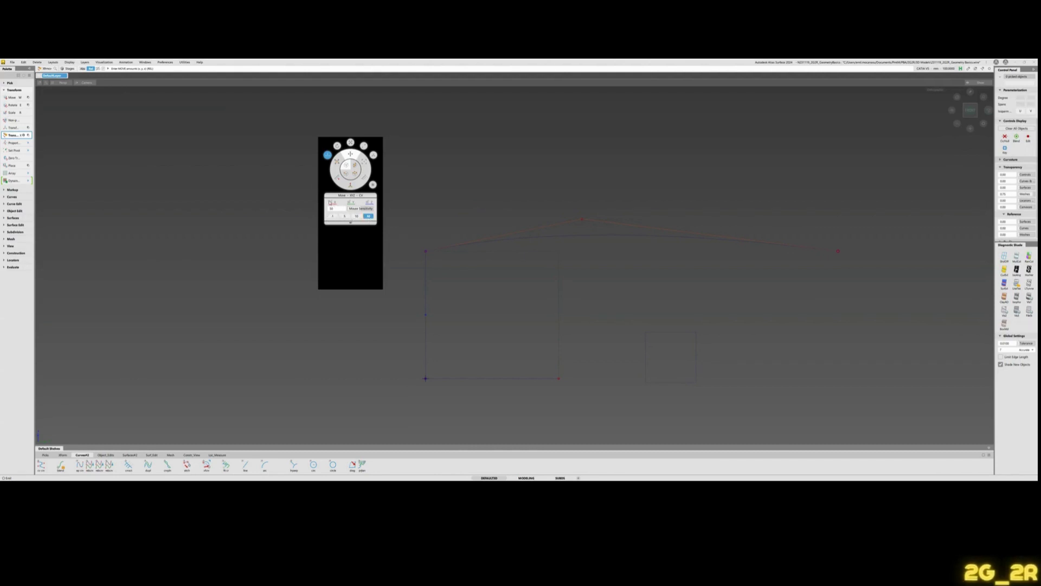
pyautogui.press('space')
pyautogui.press('space')
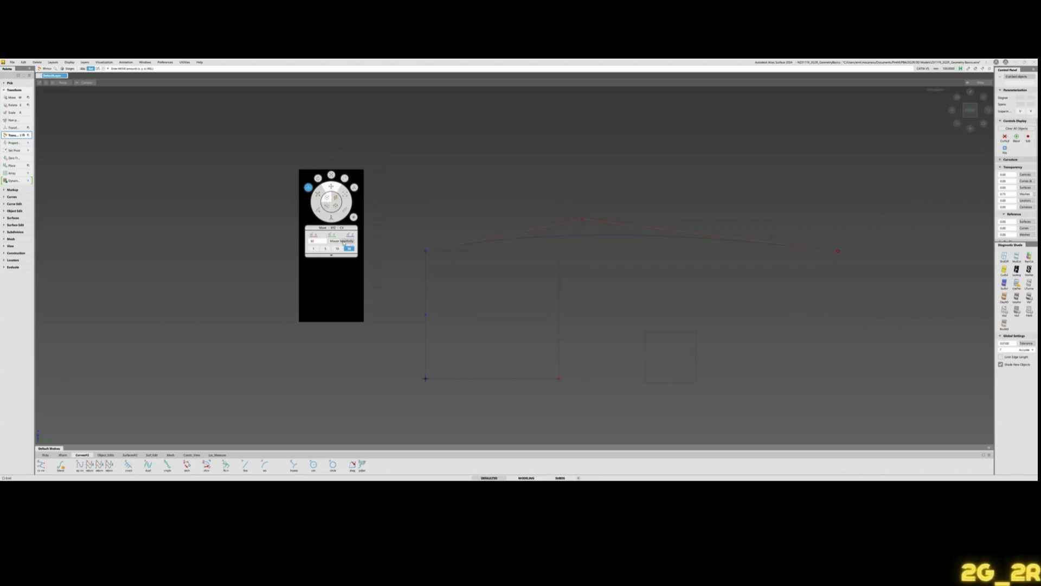
pyautogui.moveTo(343, 243)
pyautogui.mouseDown()
pyautogui.moveTo(362, 243)
pyautogui.moveTo(348, 245)
pyautogui.mouseUp()
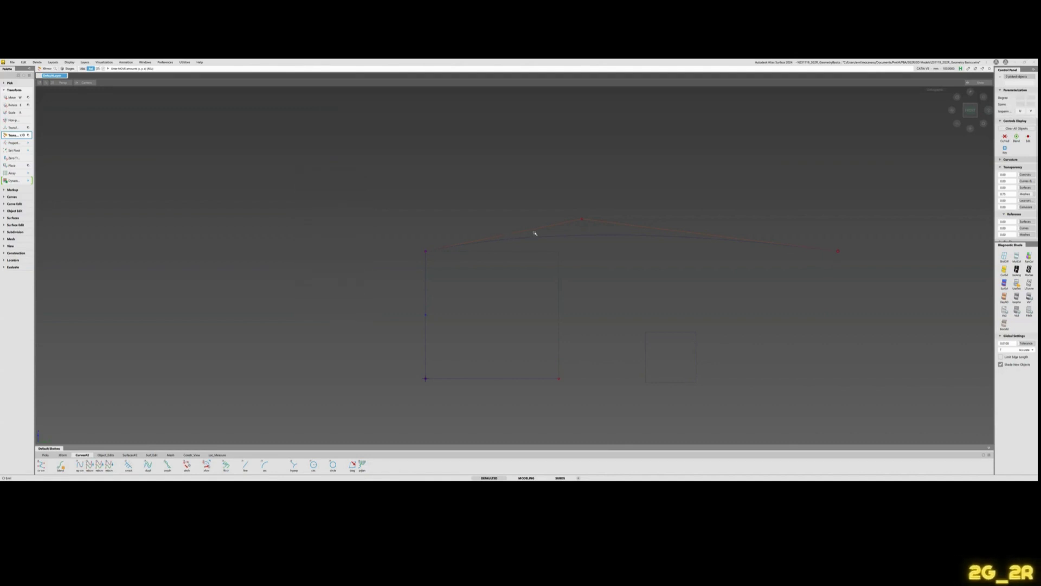
# Move the arched curve's middle control vertex with Transform CV, with the mouse sensitivity lowered to the smallest preset.
pyautogui.click(616, 232)
pyautogui.press('x')
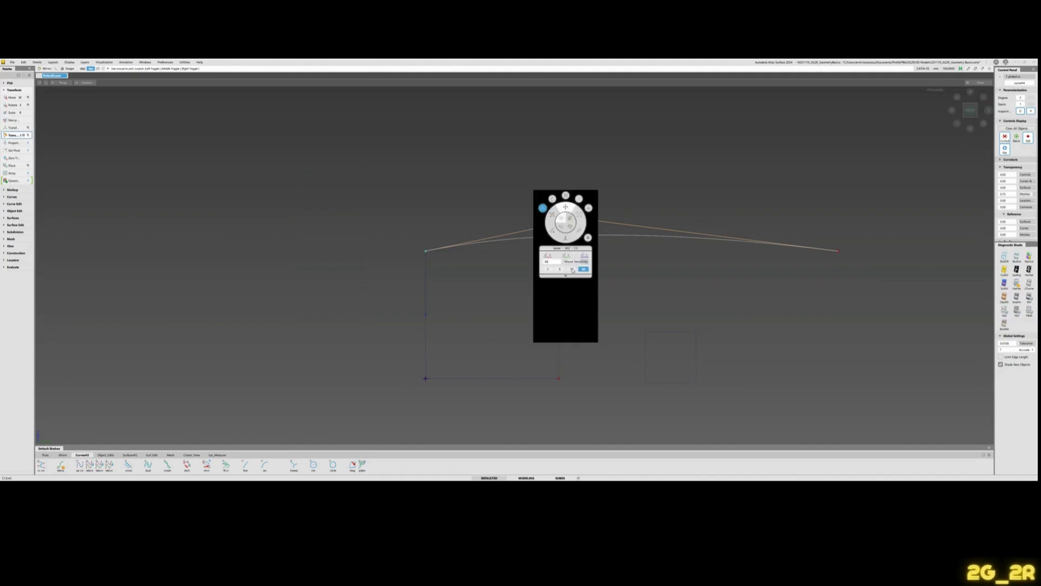
pyautogui.click(566, 206)
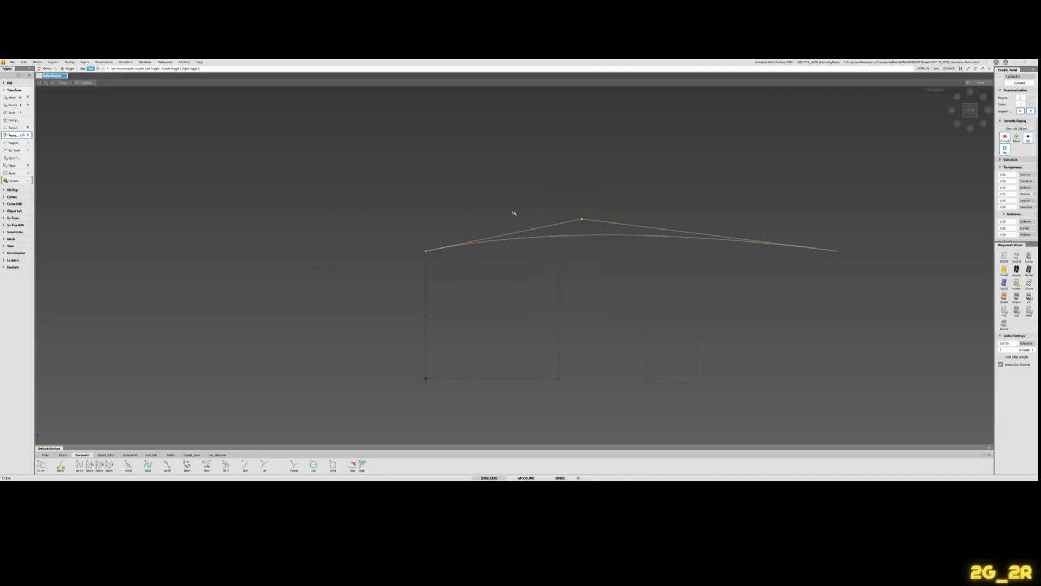
pyautogui.moveTo(507, 223)
pyautogui.mouseDown()
pyautogui.moveTo(511, 132)
pyautogui.moveTo(502, 326)
pyautogui.moveTo(505, 202)
pyautogui.moveTo(508, 239)
pyautogui.mouseUp()
pyautogui.press('x')
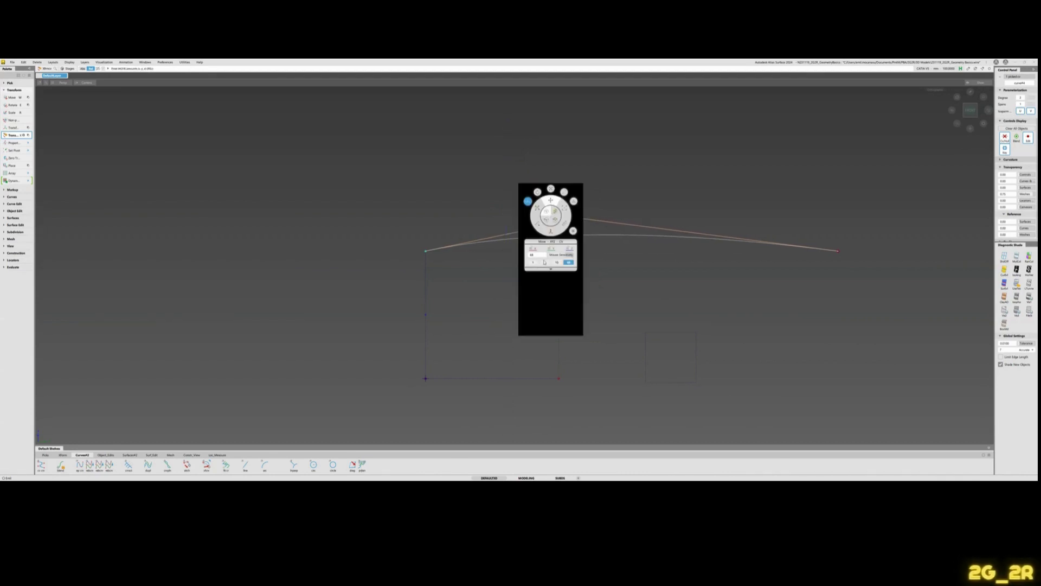
pyautogui.moveTo(584, 304); pyautogui.dragTo(586, 342)
# Switch Transform CV to its slide mode and shift the arch's middle vertex slightly along its control hull.
pyautogui.rightClick(533, 289)
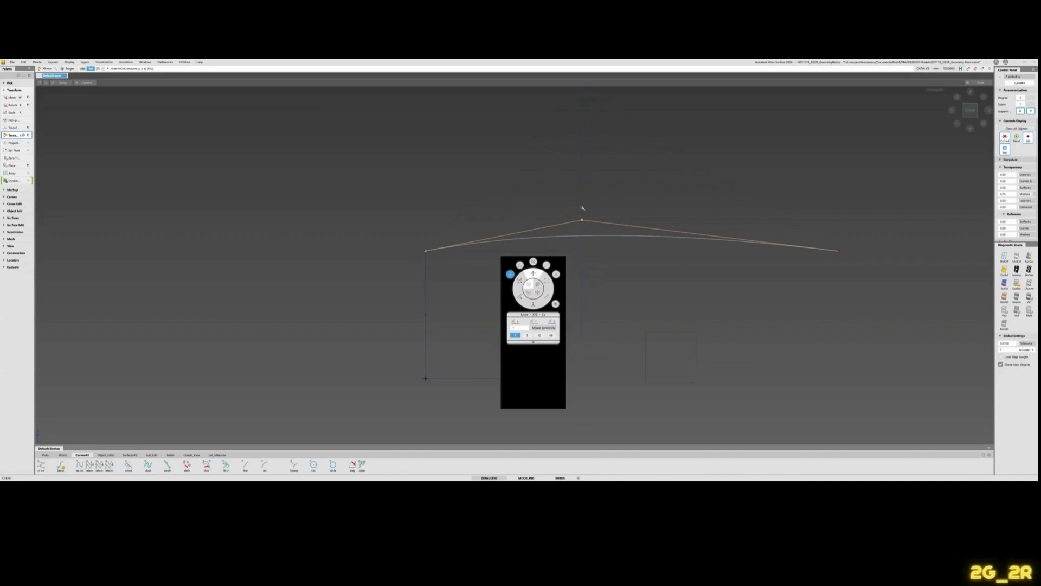
pyautogui.click(520, 280)
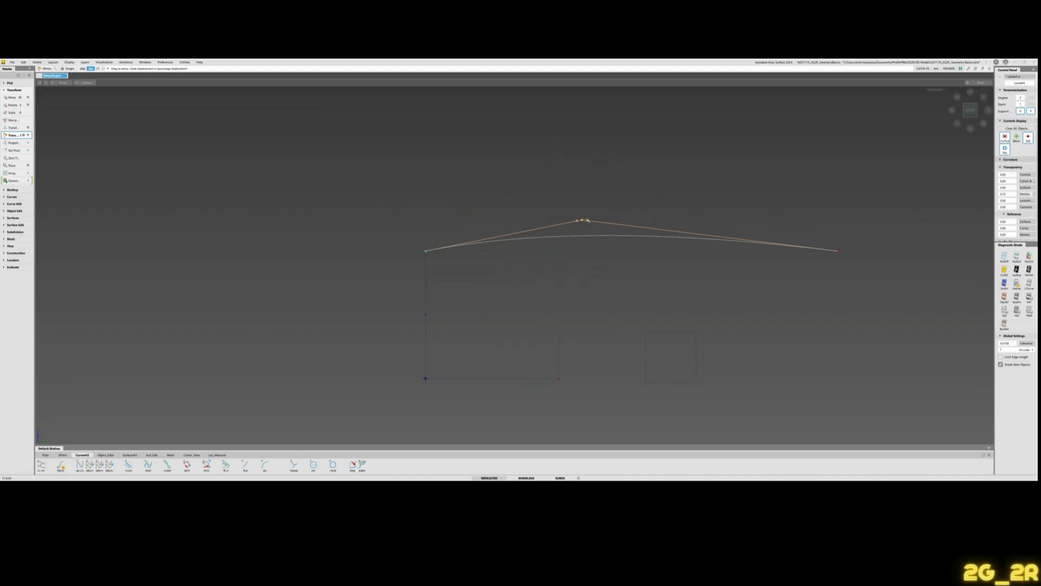
pyautogui.moveTo(582, 220)
pyautogui.mouseDown()
pyautogui.moveTo(352, 196)
pyautogui.moveTo(640, 225)
pyautogui.moveTo(567, 229)
pyautogui.moveTo(586, 230)
pyautogui.mouseUp()
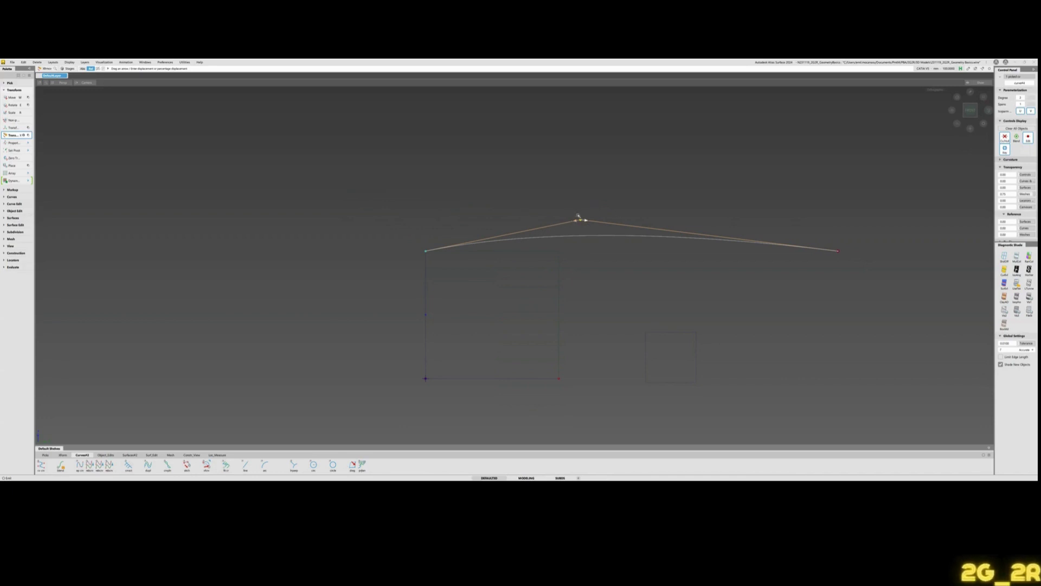
# Set the mouse sensitivity to the highest preset and slide the arch's middle vertex along the control hull.
pyautogui.press('x')
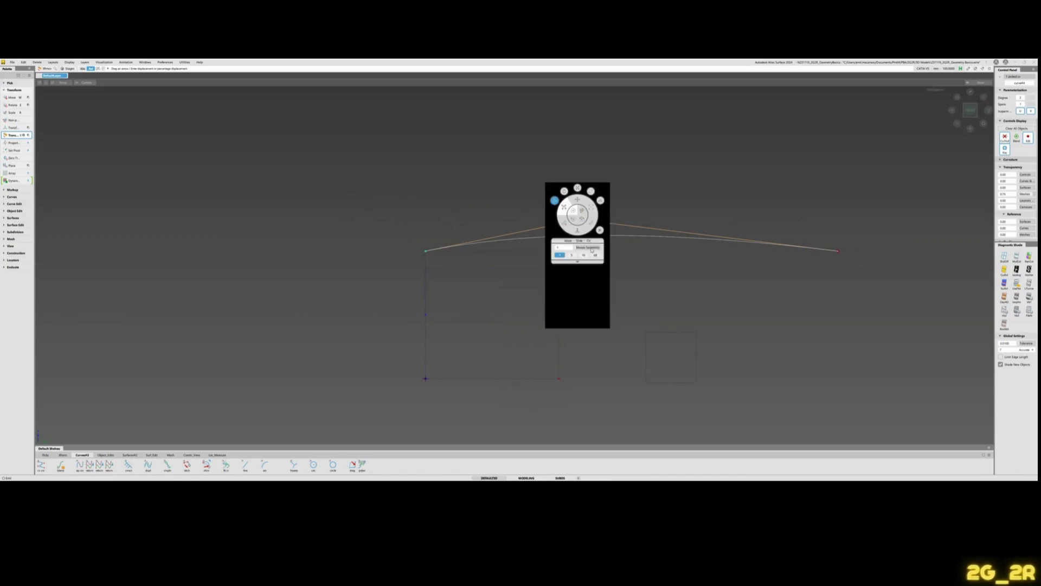
pyautogui.click(595, 256)
pyautogui.moveTo(587, 222); pyautogui.dragTo(849, 254)
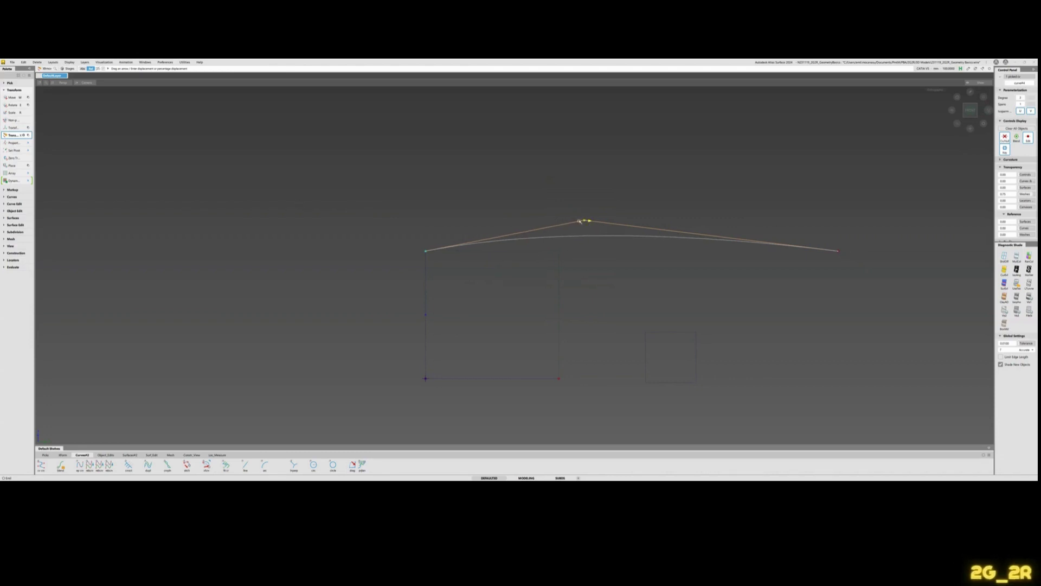
pyautogui.moveTo(579, 221); pyautogui.dragTo(486, 245)
# In an angled view, display the small square surface's control vertices and select one of its interior vertices.
pyautogui.click(548, 254)
pyautogui.keyDown('alt'); pyautogui.keyDown('shift'); pyautogui.moveTo(524, 276); pyautogui.dragTo(623, 354); pyautogui.keyUp('shift'); pyautogui.keyUp('alt')
pyautogui.click(624, 354)
pyautogui.keyDown('alt'); pyautogui.keyDown('shift'); pyautogui.moveTo(611, 293); pyautogui.dragTo(682, 308); pyautogui.keyUp('shift'); pyautogui.keyUp('alt')
pyautogui.press('w')
pyautogui.press('c')
pyautogui.keyDown('alt'); pyautogui.keyDown('shift'); pyautogui.moveTo(651, 354); pyautogui.dragTo(622, 328); pyautogui.keyUp('shift'); pyautogui.keyUp('alt')
pyautogui.keyDown('alt'); pyautogui.keyDown('shift'); pyautogui.moveTo(622, 327); pyautogui.dragTo(672, 335, button='right'); pyautogui.keyUp('shift'); pyautogui.keyUp('alt')
pyautogui.keyDown('alt'); pyautogui.keyDown('shift'); pyautogui.moveTo(672, 335); pyautogui.dragTo(627, 325, button='middle'); pyautogui.keyUp('shift'); pyautogui.keyUp('alt')
pyautogui.keyDown('ctrl'); pyautogui.keyDown('shift'); pyautogui.moveTo(627, 325); pyautogui.dragTo(607, 321); pyautogui.keyUp('shift'); pyautogui.keyUp('ctrl')
pyautogui.click(600, 314)
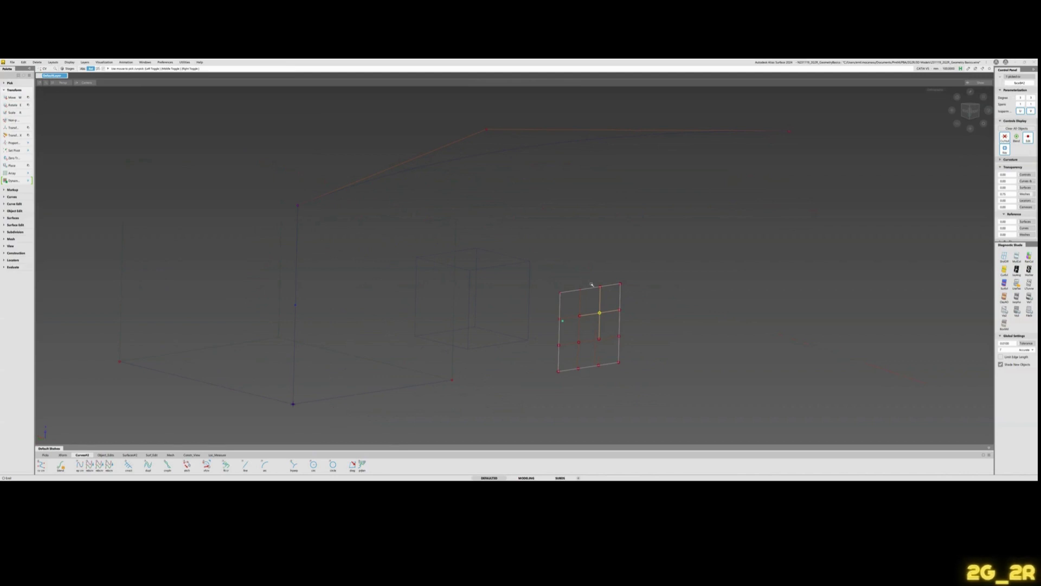
# Apply Transform CV's slide mode to the selected interior vertex of the square surface and examine its direction arrows.
pyautogui.press('x')
pyautogui.moveTo(592, 285); pyautogui.dragTo(610, 314, button='right')
pyautogui.keyDown('alt'); pyautogui.keyDown('shift'); pyautogui.moveTo(727, 344); pyautogui.dragTo(570, 342); pyautogui.keyUp('shift'); pyautogui.keyUp('alt')
pyautogui.keyDown('alt'); pyautogui.keyDown('shift'); pyautogui.moveTo(570, 341); pyautogui.dragTo(593, 342, button='right'); pyautogui.keyUp('shift'); pyautogui.keyUp('alt')
pyautogui.keyDown('alt'); pyautogui.keyDown('shift'); pyautogui.moveTo(593, 341); pyautogui.dragTo(603, 321); pyautogui.keyUp('shift'); pyautogui.keyUp('alt')
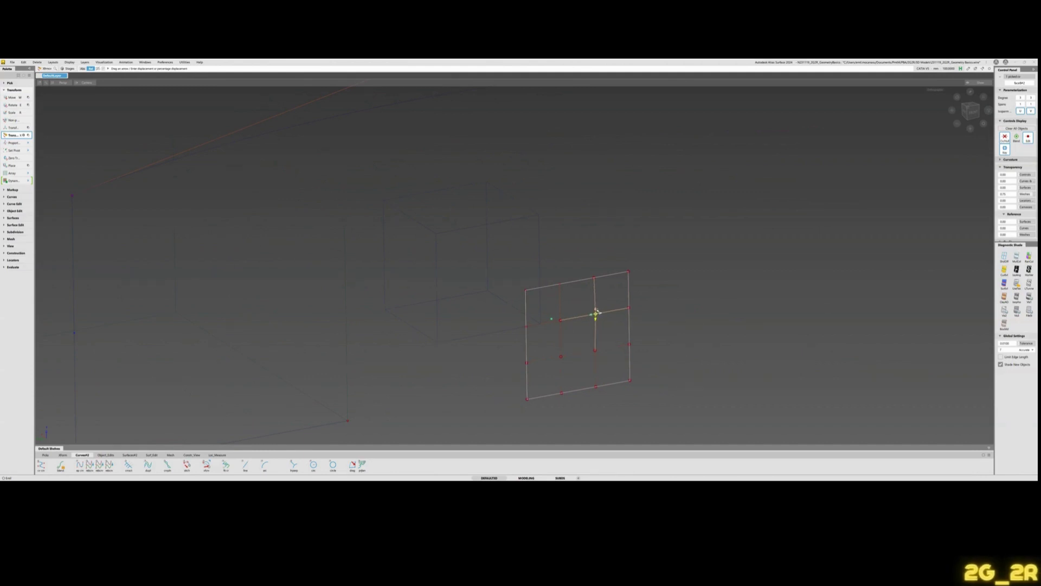
# Clear the vertex selection and switch Transform CV to Projected mode.
pyautogui.click(545, 204)
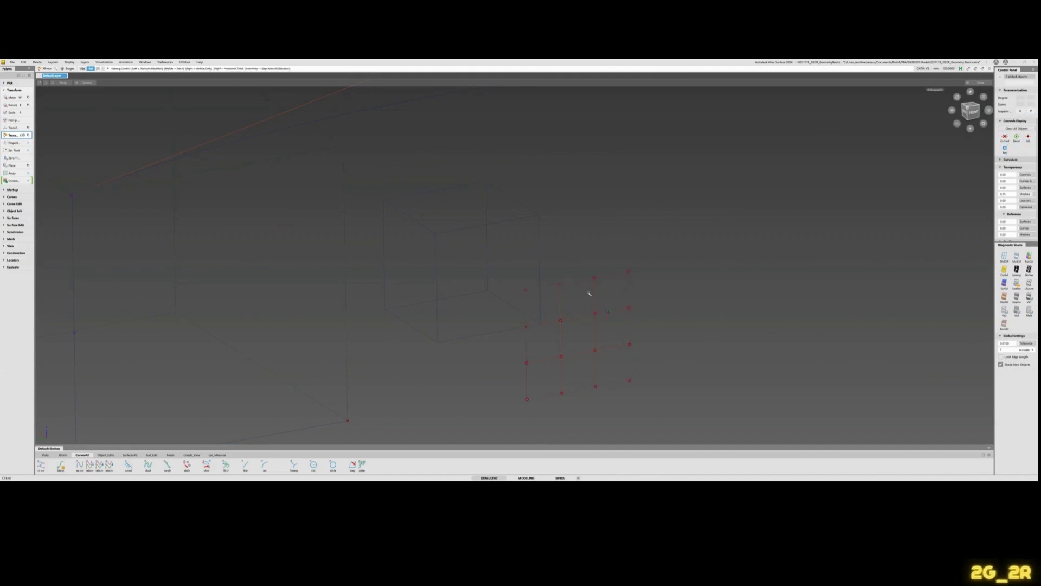
pyautogui.keyDown('alt'); pyautogui.keyDown('shift'); pyautogui.moveTo(588, 297); pyautogui.dragTo(596, 297); pyautogui.keyUp('shift'); pyautogui.keyUp('alt')
pyautogui.keyDown('alt'); pyautogui.keyDown('shift'); pyautogui.moveTo(596, 296); pyautogui.dragTo(542, 323, button='right'); pyautogui.keyUp('shift'); pyautogui.keyUp('alt')
pyautogui.keyDown('alt'); pyautogui.keyDown('shift'); pyautogui.moveTo(542, 324); pyautogui.dragTo(603, 310); pyautogui.keyUp('shift'); pyautogui.keyUp('alt')
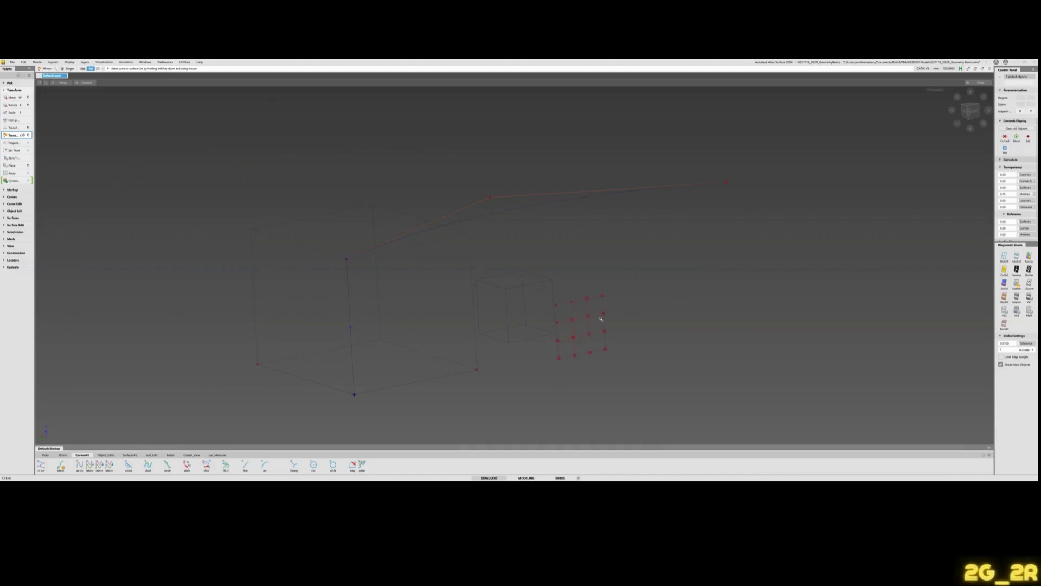
pyautogui.press('h')
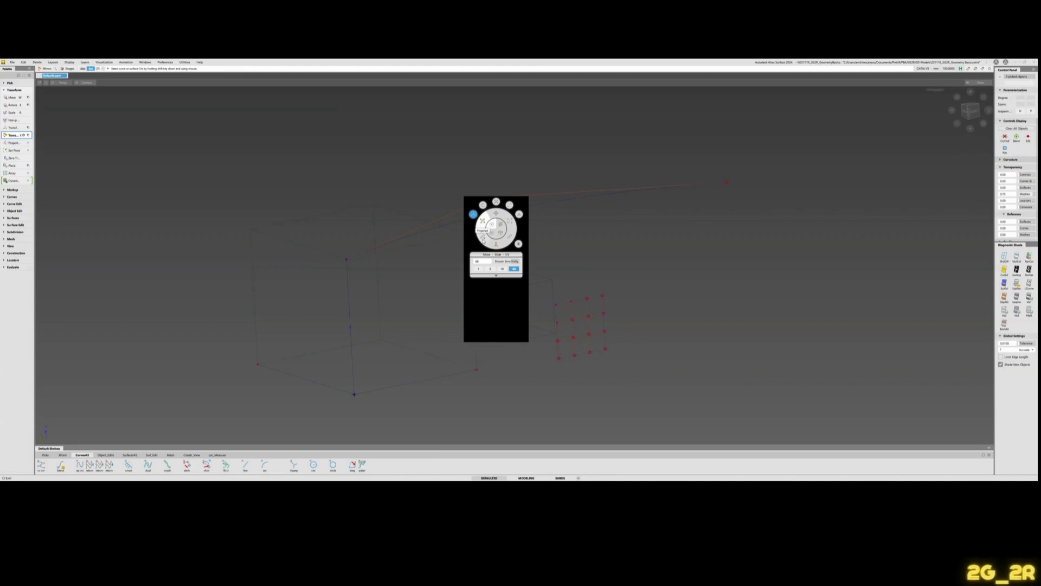
pyautogui.click(483, 240)
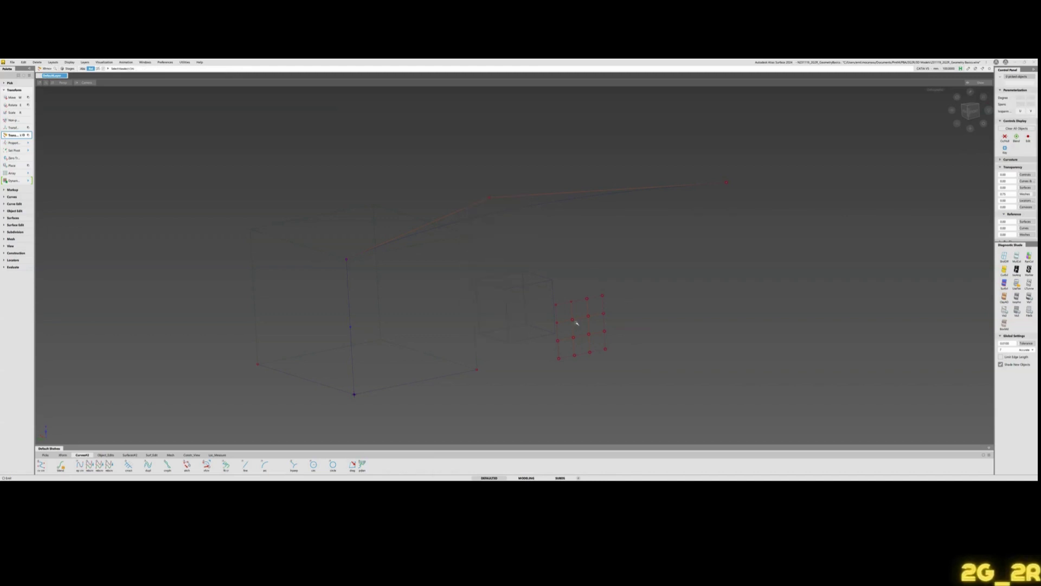
# Select the other upper interior control vertex of the square surface.
pyautogui.keyDown('alt'); pyautogui.keyDown('shift'); pyautogui.moveTo(577, 323); pyautogui.dragTo(583, 317, button='right'); pyautogui.keyUp('shift'); pyautogui.keyUp('alt')
pyautogui.keyDown('ctrl'); pyautogui.keyDown('shift'); pyautogui.moveTo(582, 316); pyautogui.dragTo(567, 317); pyautogui.keyUp('shift'); pyautogui.keyUp('ctrl')
pyautogui.click(566, 315)
pyautogui.keyDown('alt'); pyautogui.keyDown('shift'); pyautogui.moveTo(567, 317); pyautogui.dragTo(593, 309, button='right'); pyautogui.keyUp('shift'); pyautogui.keyUp('alt')
pyautogui.moveTo(593, 310)
pyautogui.keyDown('alt'); pyautogui.keyDown('shift'); pyautogui.mouseDown()
pyautogui.moveTo(595, 297)
pyautogui.moveTo(613, 312)
pyautogui.moveTo(603, 315)
pyautogui.mouseUp(); pyautogui.keyUp('shift'); pyautogui.keyUp('alt')
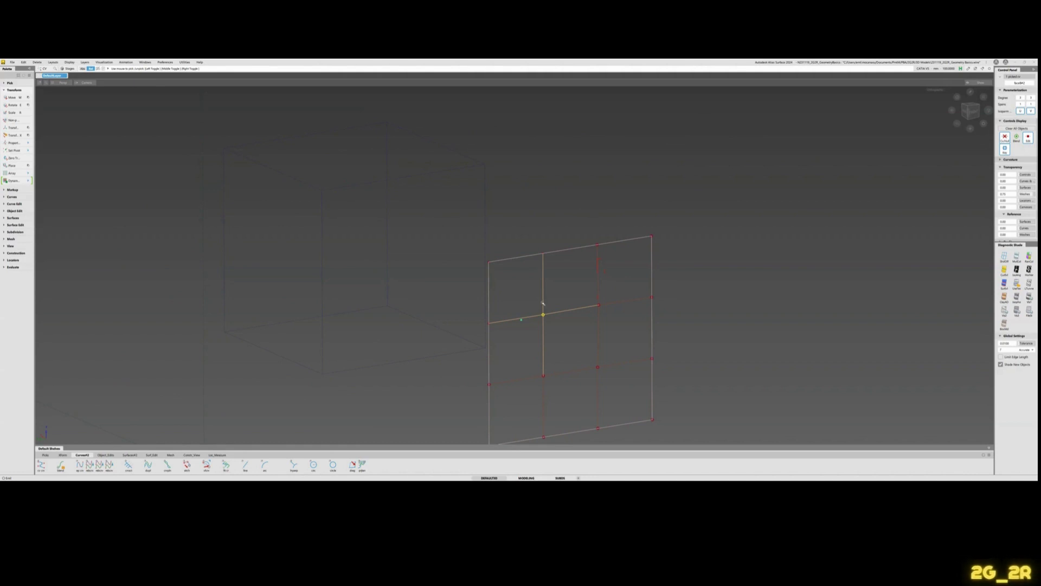
# Try moving the selected surface vertex in Projected mode, and undo the move.
pyautogui.press('x')
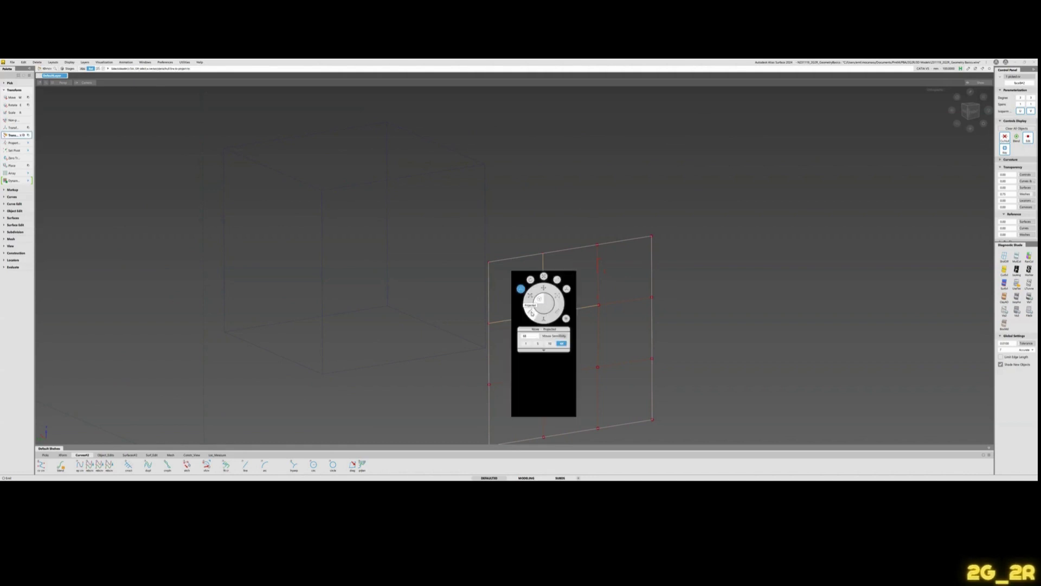
pyautogui.click(532, 313)
pyautogui.moveTo(598, 277); pyautogui.dragTo(599, 296)
pyautogui.hotkey('ctrl', 'z')
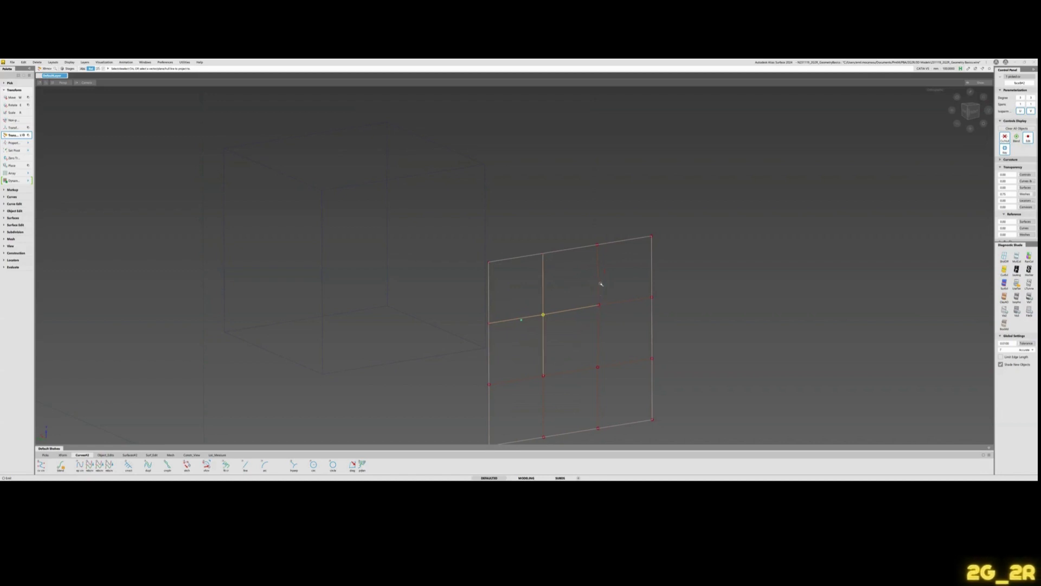
# Repeat the projected vertex moves from a slightly rotated view and undo each one.
pyautogui.keyDown('alt'); pyautogui.keyDown('shift'); pyautogui.moveTo(600, 291); pyautogui.dragTo(563, 323); pyautogui.keyUp('shift'); pyautogui.keyUp('alt')
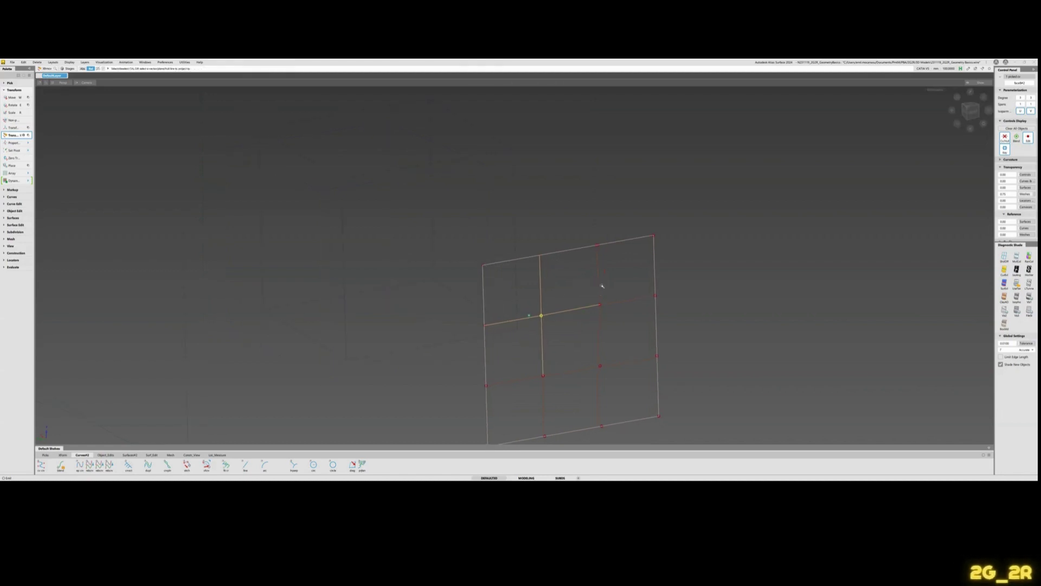
pyautogui.moveTo(599, 292); pyautogui.dragTo(600, 297)
pyautogui.hotkey('ctrl', 'z')
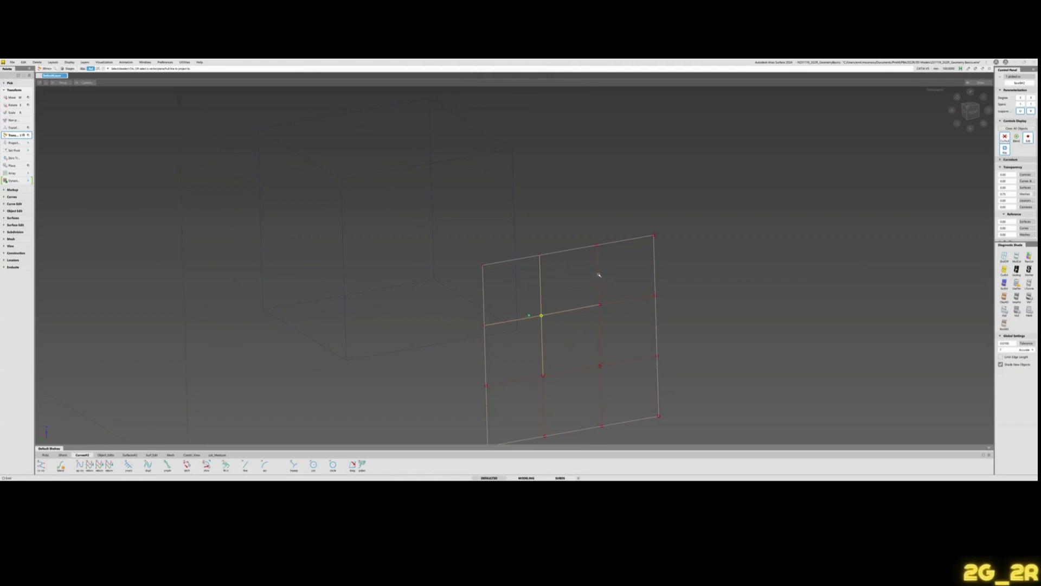
pyautogui.moveTo(598, 275); pyautogui.dragTo(731, 293)
pyautogui.hotkey('ctrl', 'z')
# Try another projected vertex move from a closer, more frontal viewing angle and undo it.
pyautogui.keyDown('alt'); pyautogui.keyDown('shift'); pyautogui.moveTo(624, 297); pyautogui.dragTo(570, 323); pyautogui.keyUp('shift'); pyautogui.keyUp('alt')
pyautogui.keyDown('alt'); pyautogui.keyDown('shift'); pyautogui.moveTo(569, 323); pyautogui.dragTo(672, 262, button='right'); pyautogui.keyUp('shift'); pyautogui.keyUp('alt')
pyautogui.keyDown('alt'); pyautogui.keyDown('shift'); pyautogui.moveTo(672, 263); pyautogui.dragTo(629, 295); pyautogui.keyUp('shift'); pyautogui.keyUp('alt')
pyautogui.keyDown('alt'); pyautogui.keyDown('shift'); pyautogui.moveTo(630, 295); pyautogui.dragTo(633, 318); pyautogui.keyUp('shift'); pyautogui.keyUp('alt')
pyautogui.hotkey('ctrl', 'z')
# Switch the vertex movement mode to Parallel and move the selected interior vertex parallel to the neighbouring vertical hull line.
pyautogui.keyDown('alt'); pyautogui.keyDown('shift'); pyautogui.moveTo(560, 328); pyautogui.dragTo(559, 298); pyautogui.keyUp('shift'); pyautogui.keyUp('alt')
pyautogui.press('x')
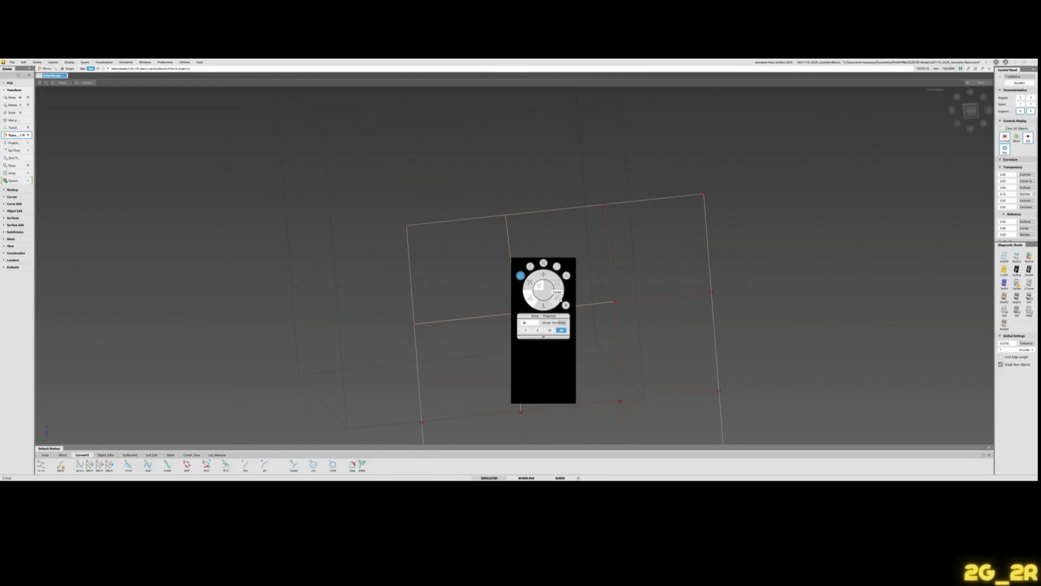
pyautogui.click(560, 299)
pyautogui.click(558, 298)
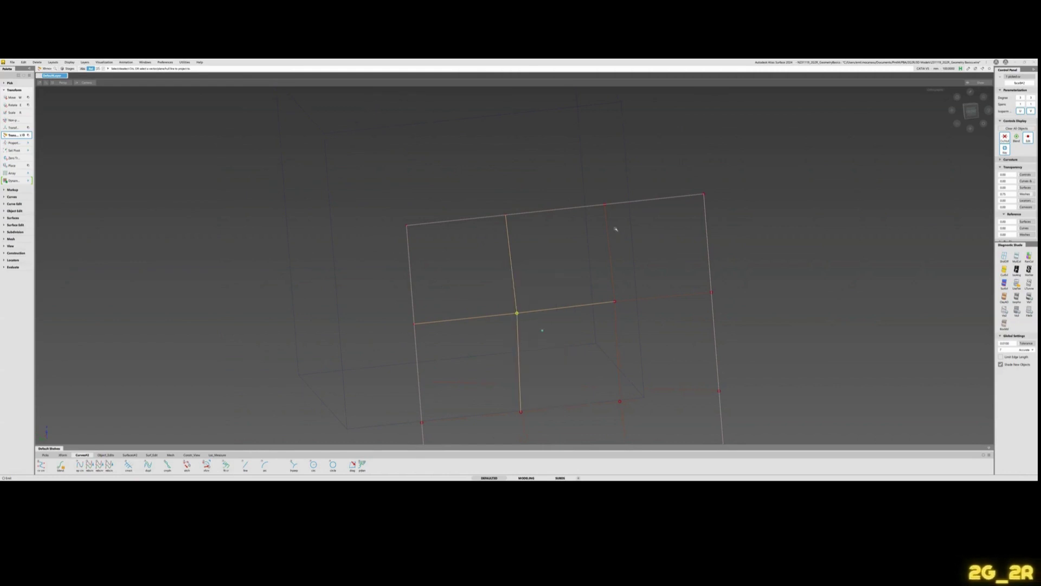
pyautogui.click(608, 228)
pyautogui.moveTo(608, 230); pyautogui.dragTo(583, 232)
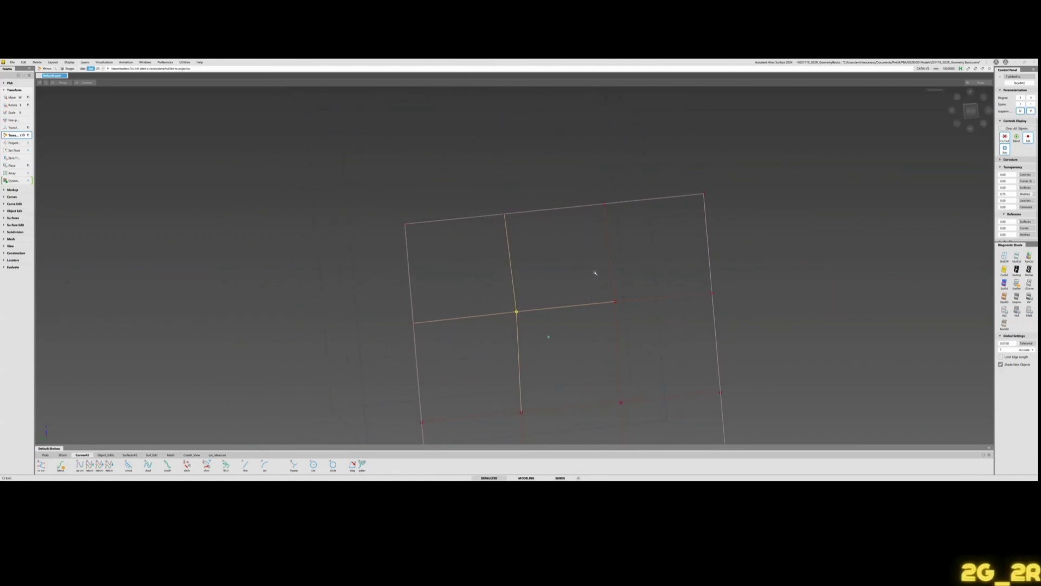
# Move the same interior vertex again in Parallel mode, using the neighbouring vertical and horizontal hull lines as direction references.
pyautogui.rightClick(534, 320)
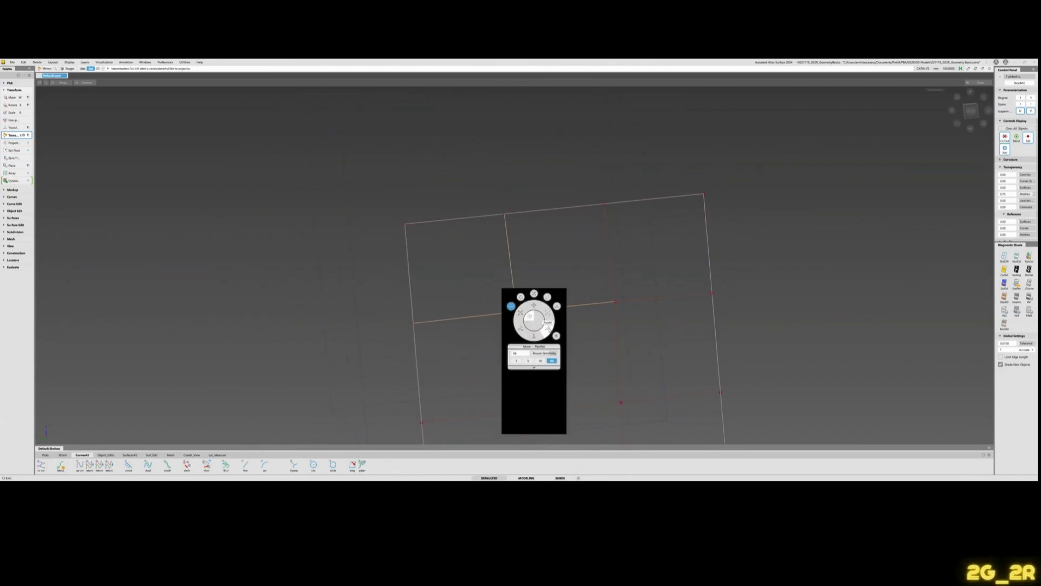
pyautogui.click(549, 328)
pyautogui.moveTo(606, 215); pyautogui.dragTo(624, 67)
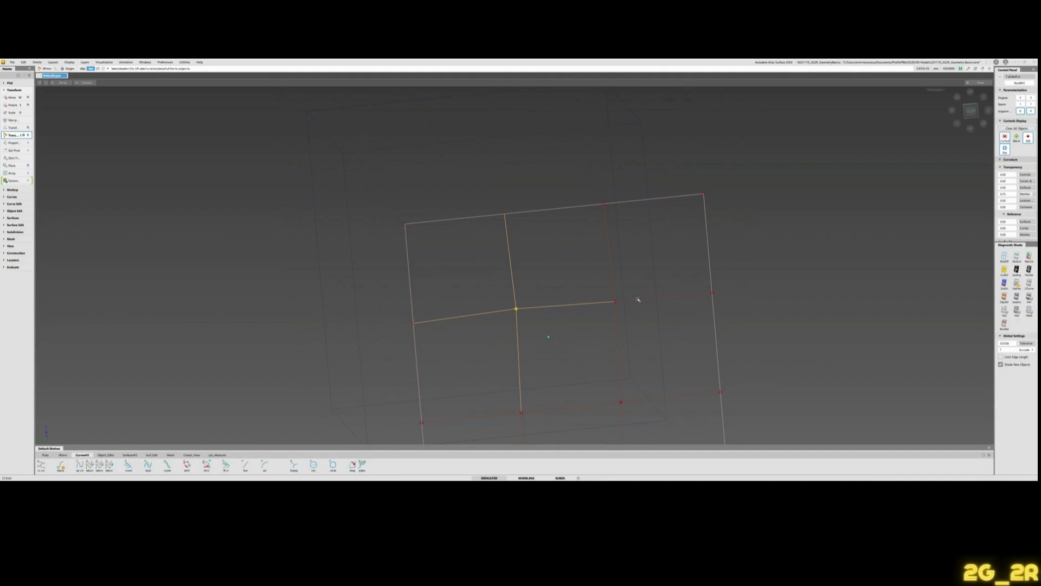
pyautogui.moveTo(658, 299); pyautogui.dragTo(737, 305)
pyautogui.keyDown('alt'); pyautogui.keyDown('shift'); pyautogui.moveTo(711, 299); pyautogui.dragTo(558, 267, button='right'); pyautogui.keyUp('shift'); pyautogui.keyUp('alt')
pyautogui.moveTo(559, 267)
pyautogui.keyDown('alt'); pyautogui.keyDown('shift'); pyautogui.mouseDown()
pyautogui.moveTo(599, 292)
pyautogui.moveTo(568, 282)
pyautogui.mouseUp(); pyautogui.keyUp('shift'); pyautogui.keyUp('alt')
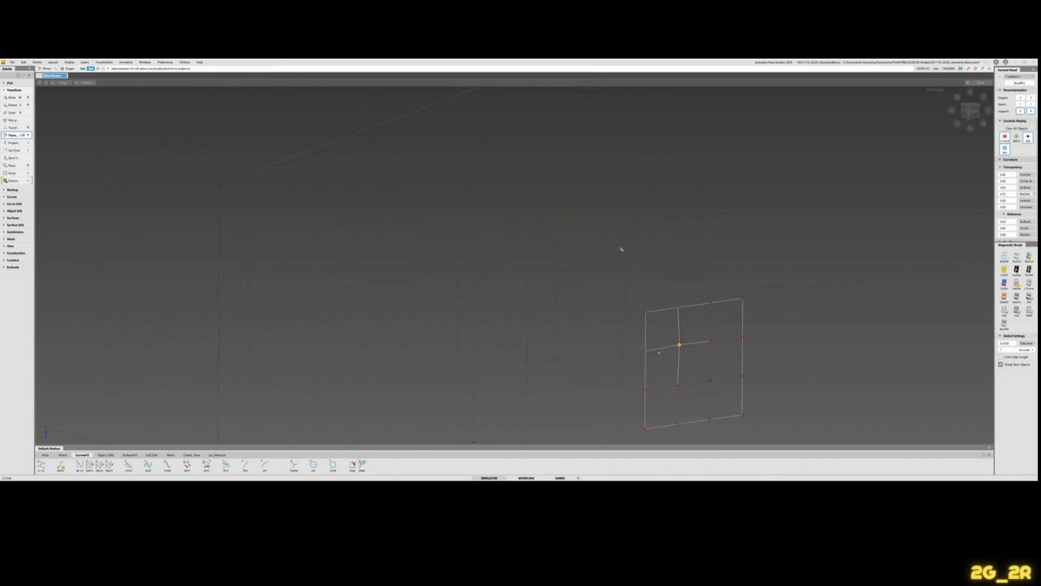
# Open the surface fillet on the box's right top edge for editing and try its Start flow control as Default.
pyautogui.keyDown('alt'); pyautogui.keyDown('shift'); pyautogui.moveTo(646, 269); pyautogui.dragTo(640, 291); pyautogui.keyUp('shift'); pyautogui.keyUp('alt')
pyautogui.click(641, 292)
pyautogui.press('q')
pyautogui.click(601, 287)
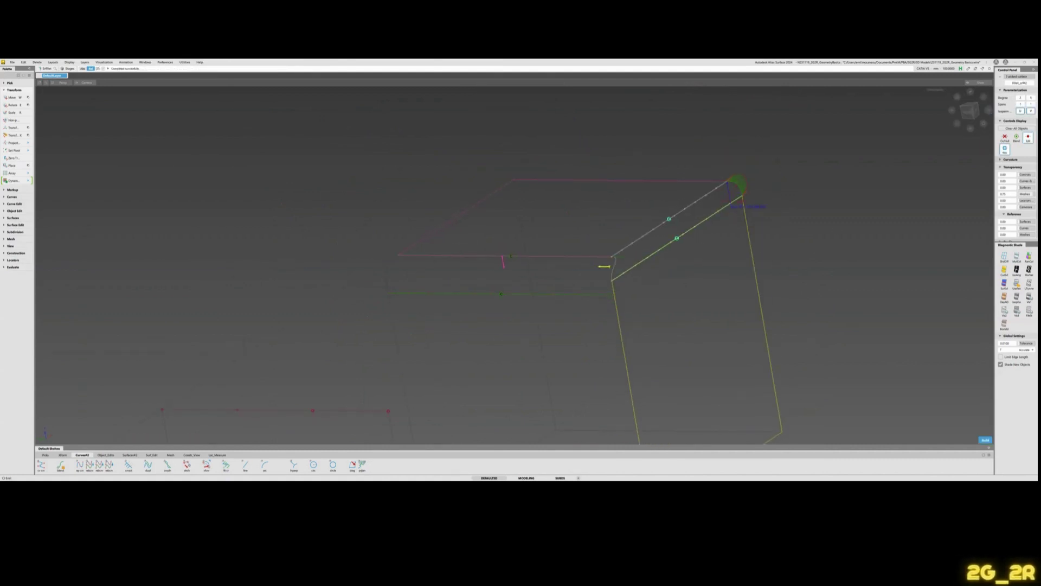
pyautogui.press('space')
pyautogui.moveTo(732, 156); pyautogui.dragTo(852, 141)
pyautogui.click(863, 207)
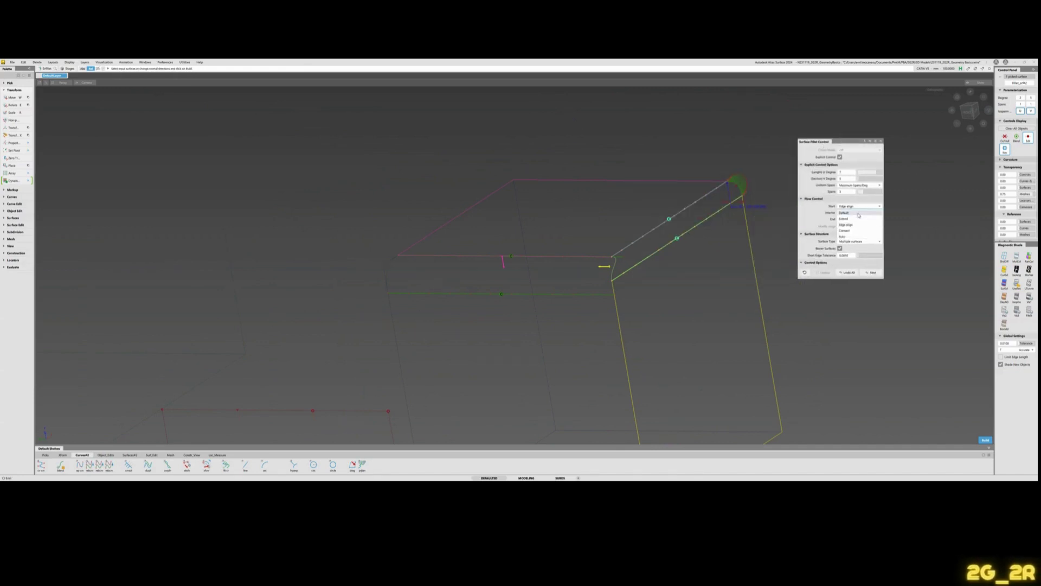
pyautogui.click(858, 214)
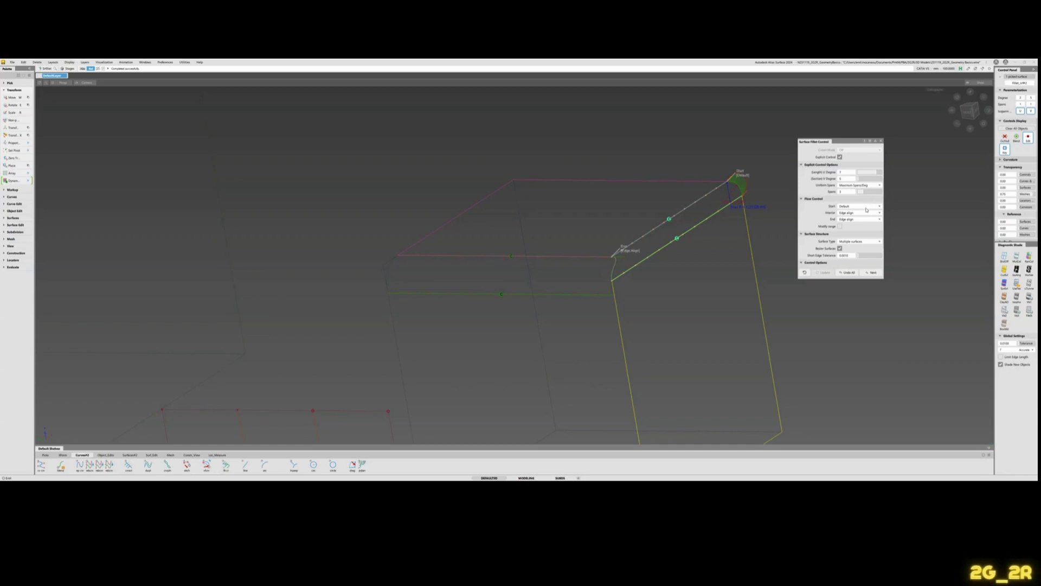
# Set the right top-edge fillet's flow control to Edge align at the start and Extend at the end.
pyautogui.click(861, 206)
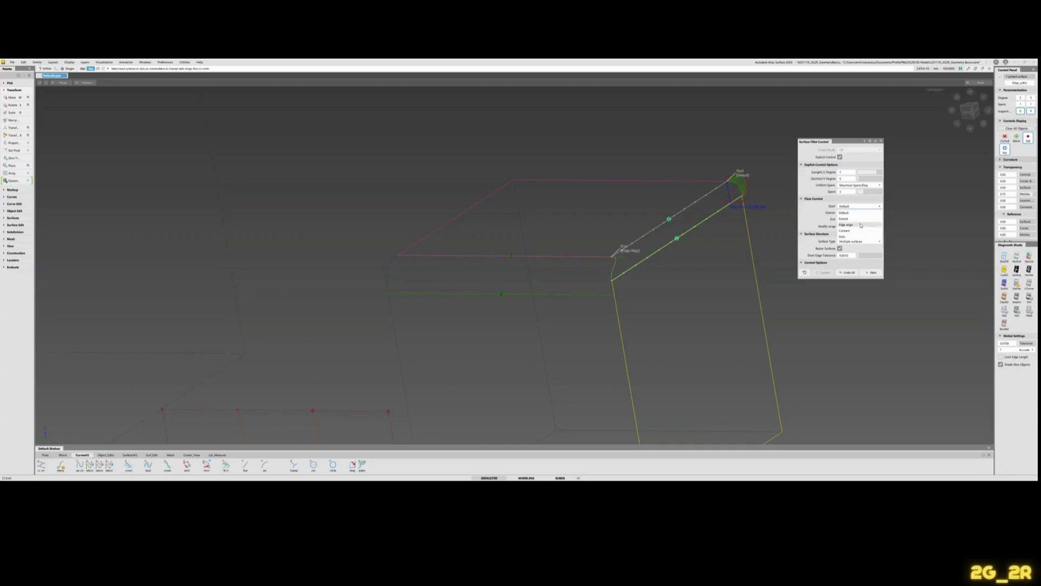
pyautogui.click(855, 209)
pyautogui.click(866, 219)
pyautogui.click(857, 233)
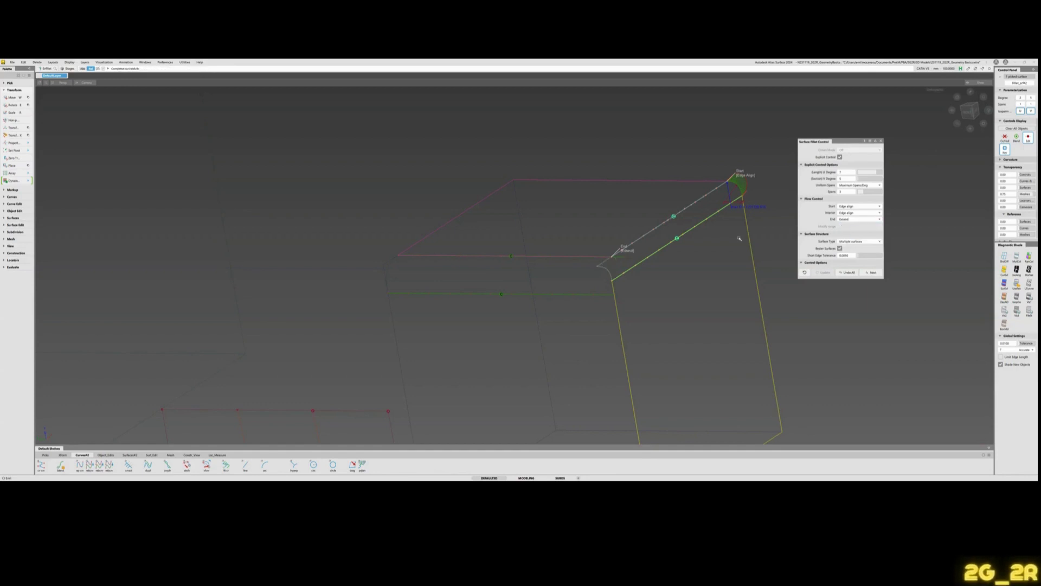
# Adjust the vertical edge fillet's chordal length and set its flow control to Extend at the start and Edge align at the end.
pyautogui.keyDown('alt'); pyautogui.keyDown('shift'); pyautogui.moveTo(739, 235); pyautogui.dragTo(673, 309); pyautogui.keyUp('shift'); pyautogui.keyUp('alt')
pyautogui.click(873, 182)
pyautogui.moveTo(874, 182); pyautogui.dragTo(867, 183)
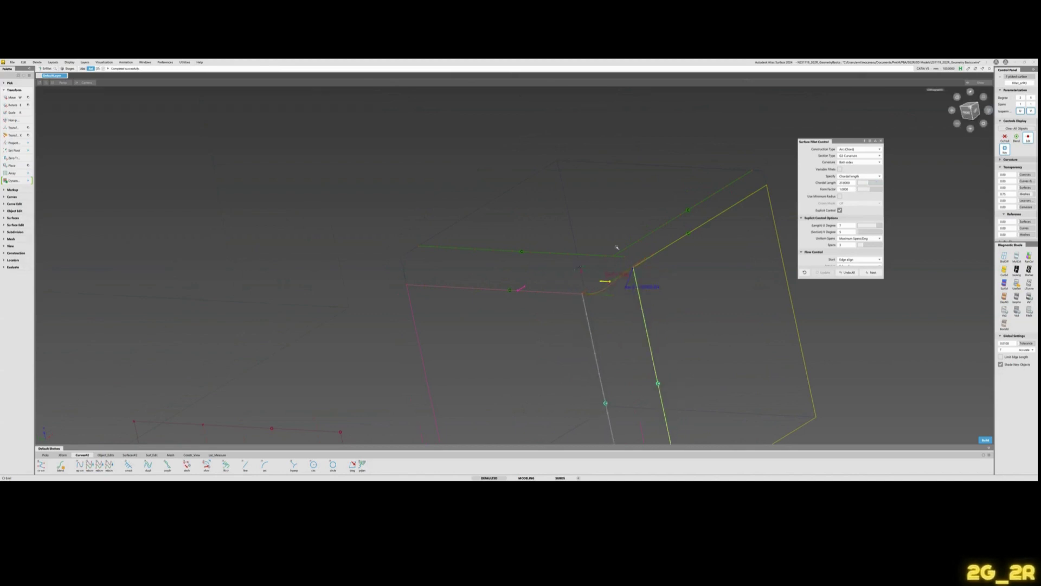
pyautogui.keyDown('alt'); pyautogui.keyDown('shift'); pyautogui.moveTo(618, 247); pyautogui.dragTo(676, 215); pyautogui.keyUp('shift'); pyautogui.keyUp('alt')
pyautogui.scroll(-3, 860, 230)
pyautogui.click(869, 212)
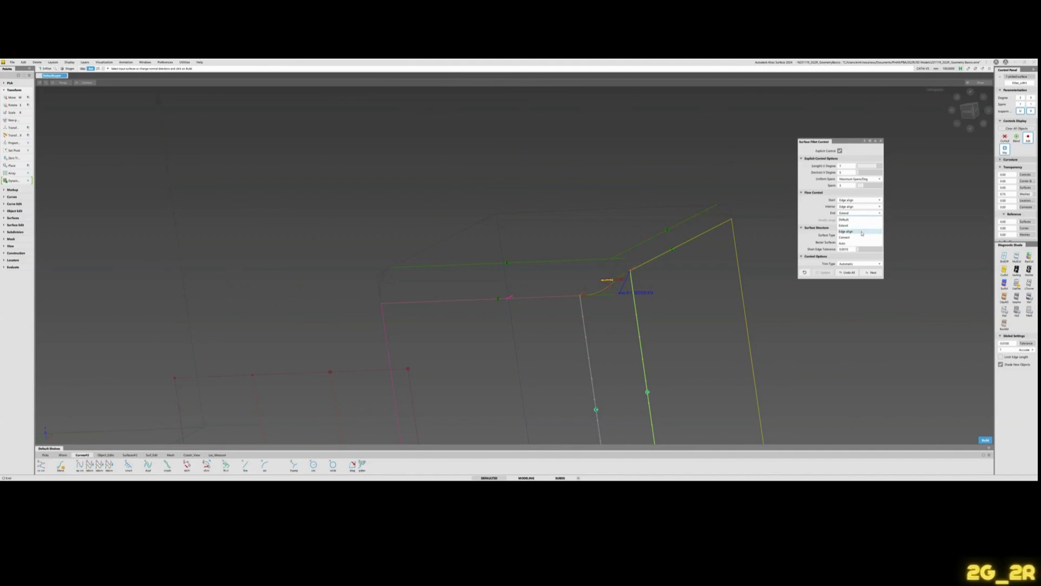
pyautogui.click(869, 223)
pyautogui.click(862, 200)
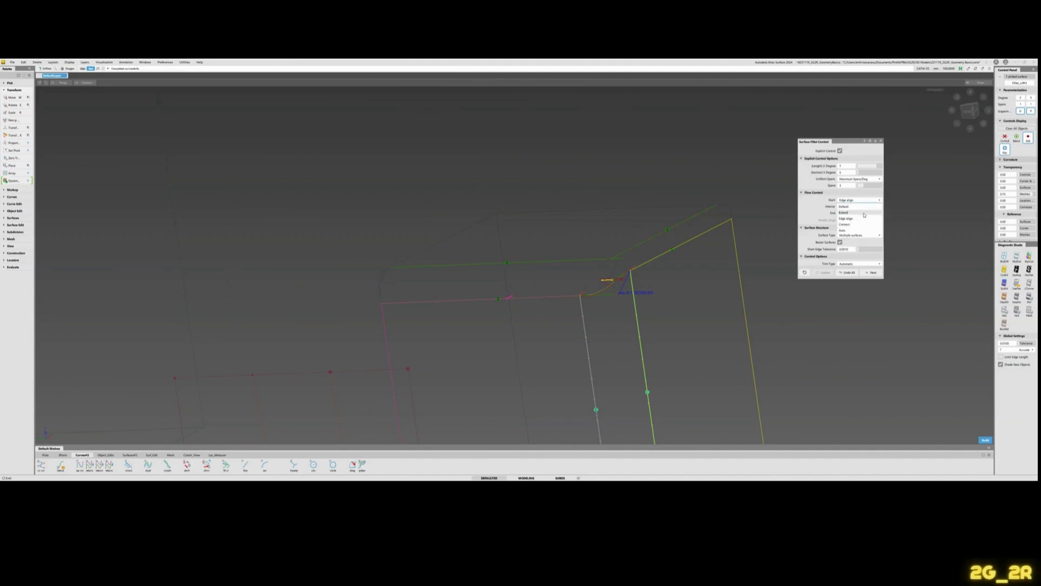
pyautogui.click(864, 213)
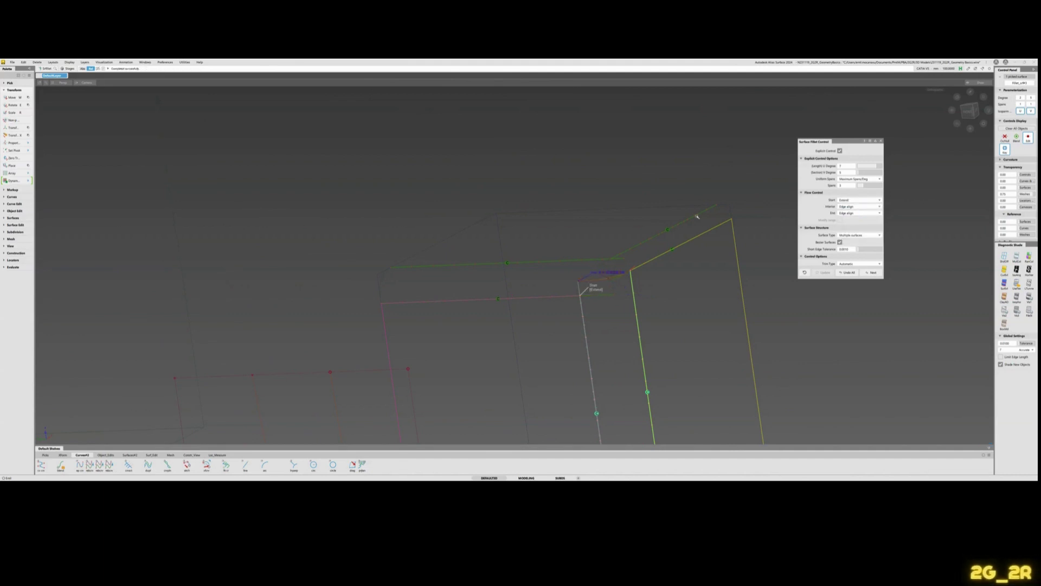
pyautogui.press('space')
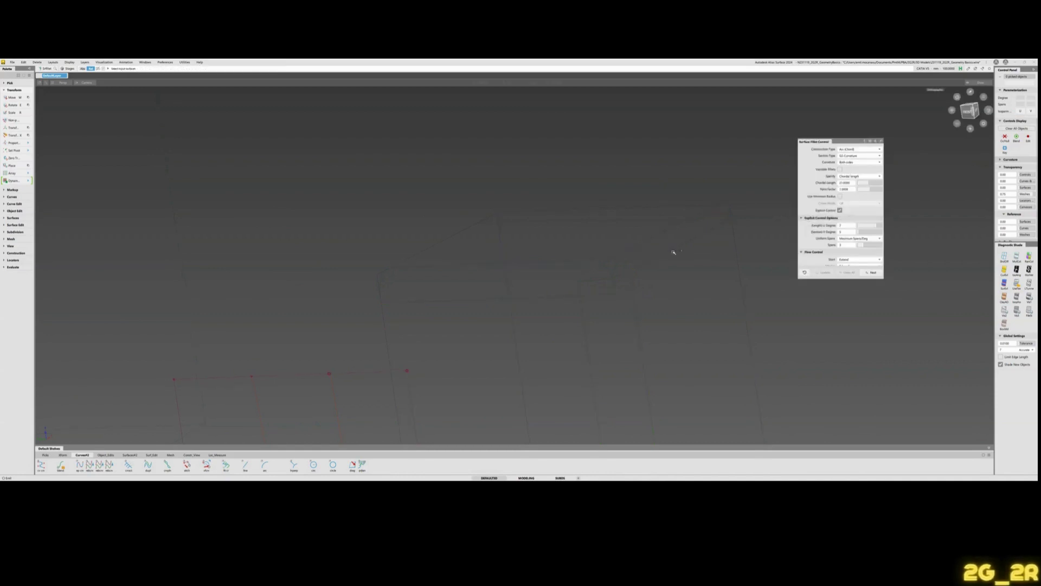
# Build a corner blend surface with G2 Curvature continuity where the three edge fillets meet at the box corner.
pyautogui.keyDown('alt'); pyautogui.keyDown('shift'); pyautogui.moveTo(675, 251); pyautogui.dragTo(653, 244); pyautogui.keyUp('shift'); pyautogui.keyUp('alt')
pyautogui.keyDown('alt'); pyautogui.keyDown('shift'); pyautogui.moveTo(633, 279); pyautogui.dragTo(423, 275); pyautogui.keyUp('shift'); pyautogui.keyUp('alt')
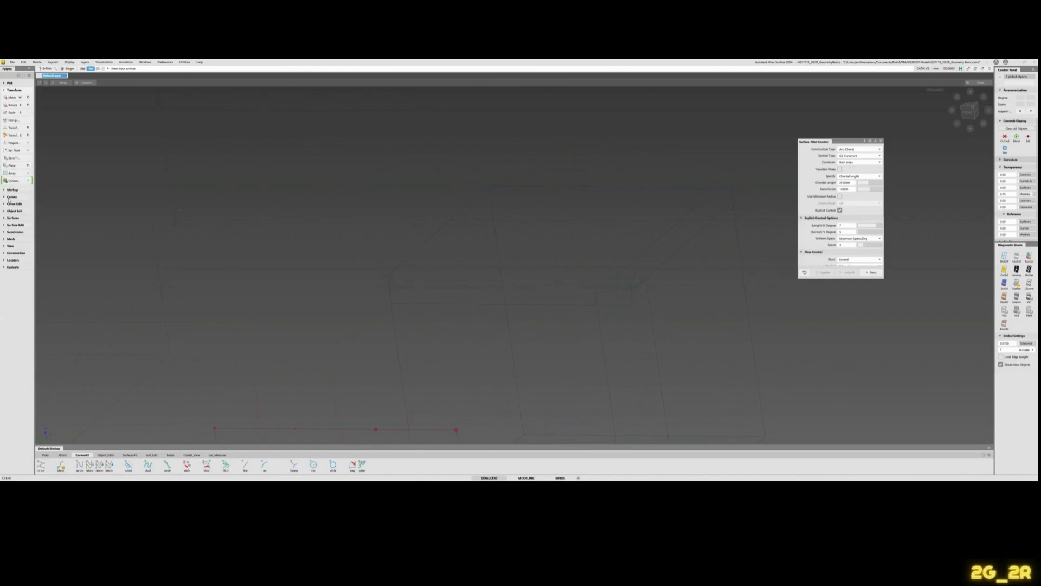
pyautogui.click(4, 218)
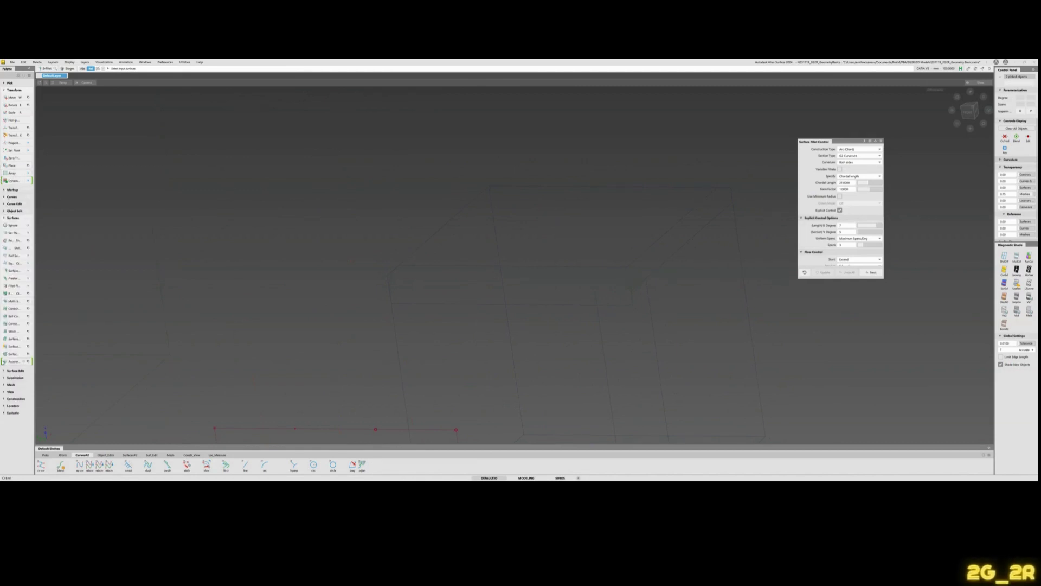
pyautogui.click(13, 323)
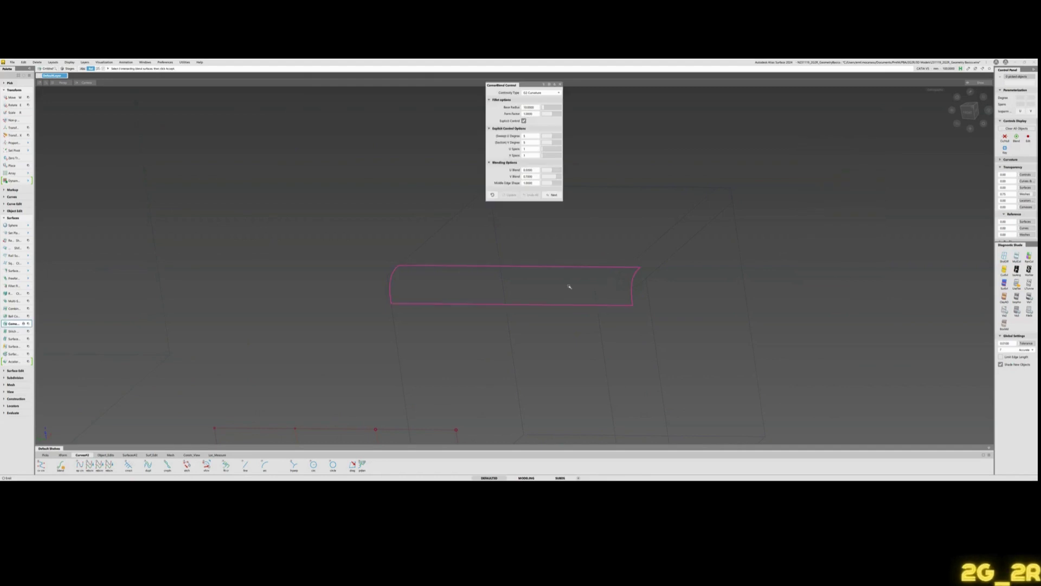
pyautogui.click(654, 272)
pyautogui.keyDown('alt'); pyautogui.keyDown('shift'); pyautogui.moveTo(734, 238); pyautogui.dragTo(624, 255); pyautogui.keyUp('shift'); pyautogui.keyUp('alt')
pyautogui.click(644, 242)
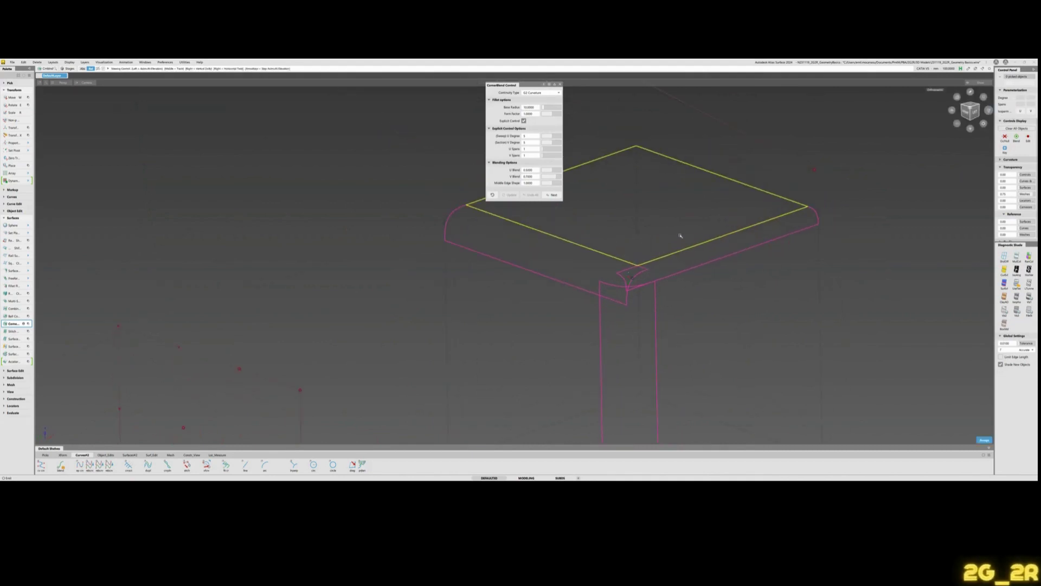
pyautogui.keyDown('alt'); pyautogui.keyDown('shift'); pyautogui.moveTo(681, 235); pyautogui.dragTo(633, 242); pyautogui.keyUp('shift'); pyautogui.keyUp('alt')
pyautogui.press('space')
pyautogui.keyDown('alt'); pyautogui.keyDown('shift'); pyautogui.moveTo(721, 242); pyautogui.dragTo(667, 251); pyautogui.keyUp('shift'); pyautogui.keyUp('alt')
pyautogui.keyDown('alt'); pyautogui.keyDown('shift'); pyautogui.moveTo(667, 251); pyautogui.dragTo(691, 240, button='right'); pyautogui.keyUp('shift'); pyautogui.keyUp('alt')
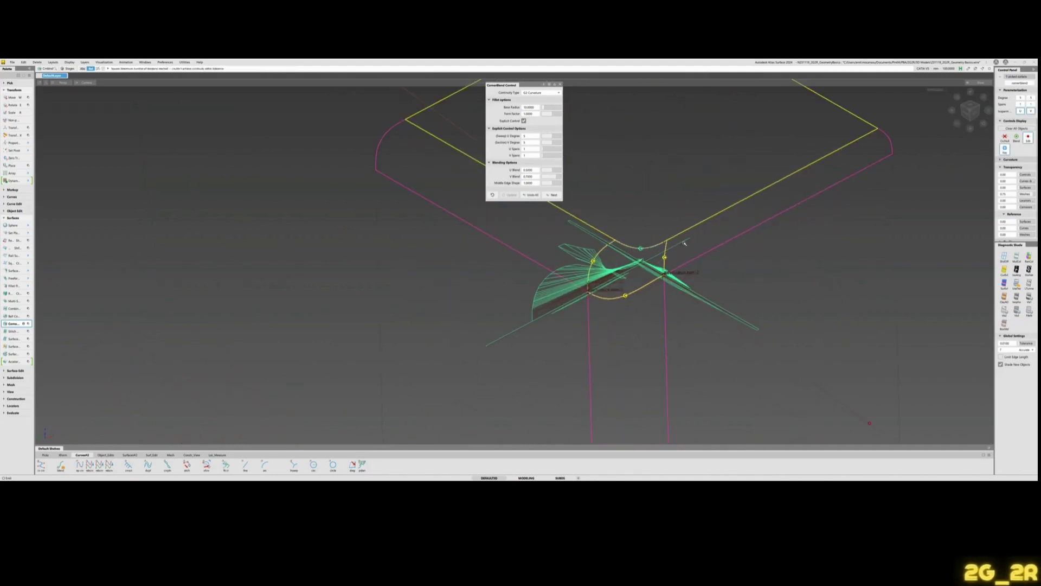
# Pick the new corner blend surface and turn on its control vertex display.
pyautogui.press('space')
pyautogui.moveTo(612, 251)
pyautogui.keyDown('alt'); pyautogui.keyDown('shift'); pyautogui.mouseDown()
pyautogui.moveTo(684, 230)
pyautogui.moveTo(659, 255)
pyautogui.moveTo(602, 279)
pyautogui.moveTo(621, 266)
pyautogui.mouseUp(); pyautogui.keyUp('shift'); pyautogui.keyUp('alt')
pyautogui.click(624, 264)
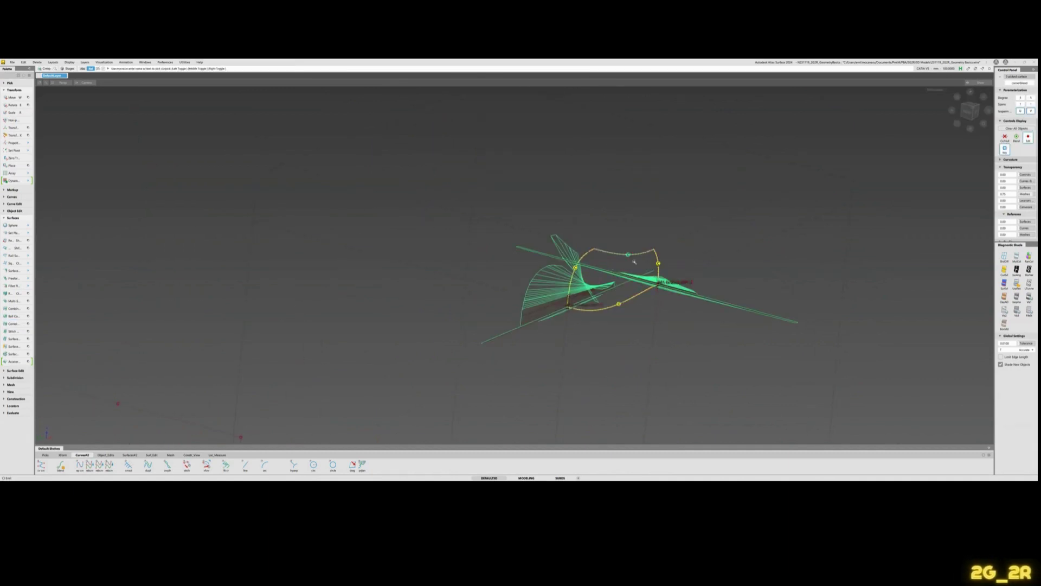
pyautogui.keyDown('ctrl'); pyautogui.keyDown('shift'); pyautogui.moveTo(634, 262); pyautogui.dragTo(723, 268, button='right'); pyautogui.keyUp('shift'); pyautogui.keyUp('ctrl')
pyautogui.keyDown('alt'); pyautogui.keyDown('shift'); pyautogui.moveTo(723, 267); pyautogui.dragTo(657, 226); pyautogui.keyUp('shift'); pyautogui.keyUp('alt')
pyautogui.click(656, 226)
# Examine the curvature combs and control vertex layout of the corner blend from several viewing angles.
pyautogui.scroll(5, 662, 274)
pyautogui.keyDown('alt'); pyautogui.keyDown('shift'); pyautogui.moveTo(620, 283); pyautogui.dragTo(688, 249); pyautogui.keyUp('shift'); pyautogui.keyUp('alt')
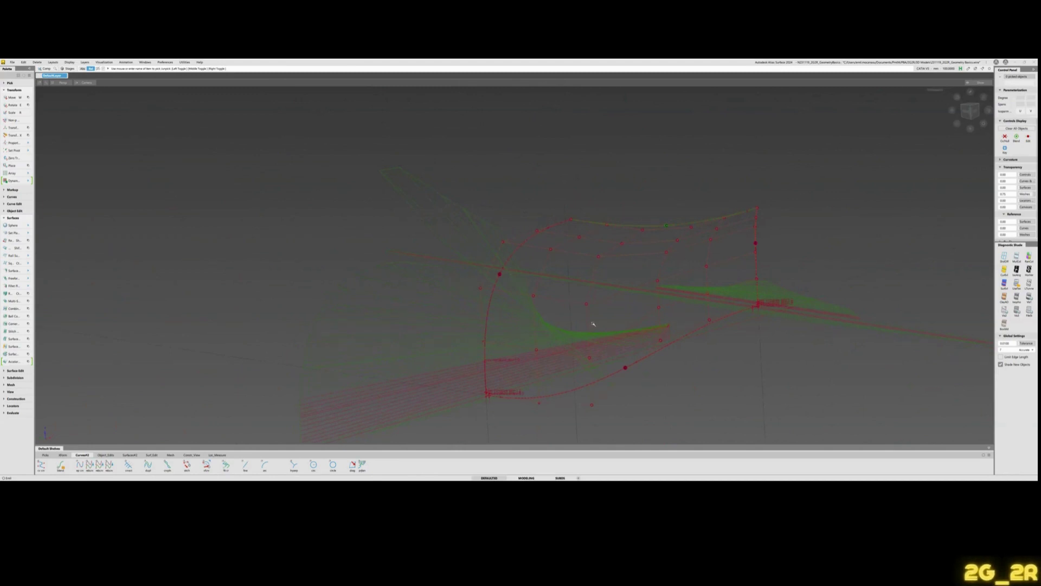
pyautogui.scroll(-4, 621, 287)
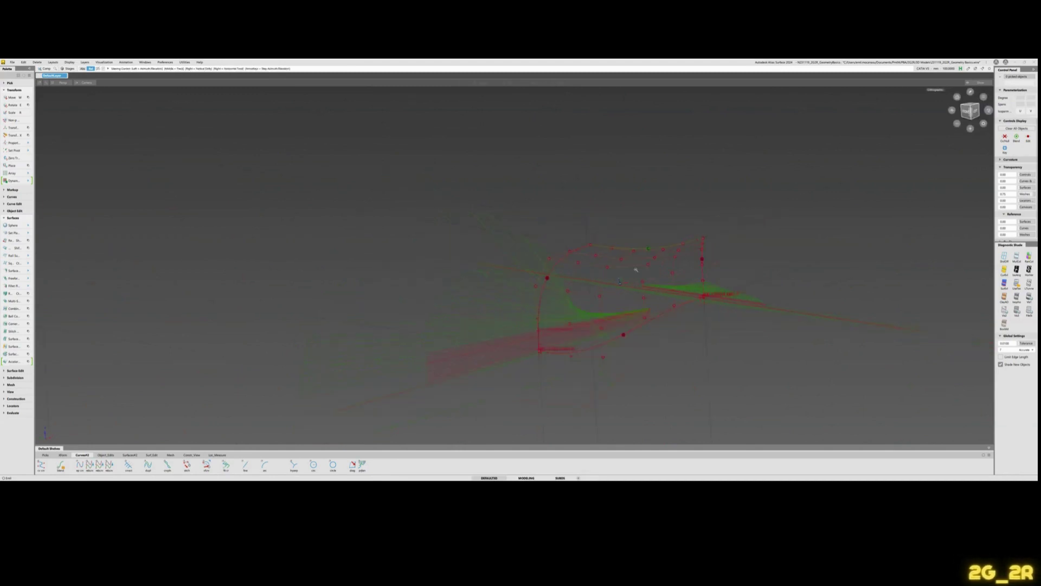
pyautogui.keyDown('alt'); pyautogui.keyDown('shift'); pyautogui.moveTo(636, 269); pyautogui.dragTo(564, 288); pyautogui.keyUp('shift'); pyautogui.keyUp('alt')
pyautogui.keyDown('alt'); pyautogui.keyDown('shift'); pyautogui.moveTo(694, 180); pyautogui.dragTo(654, 267); pyautogui.keyUp('shift'); pyautogui.keyUp('alt')
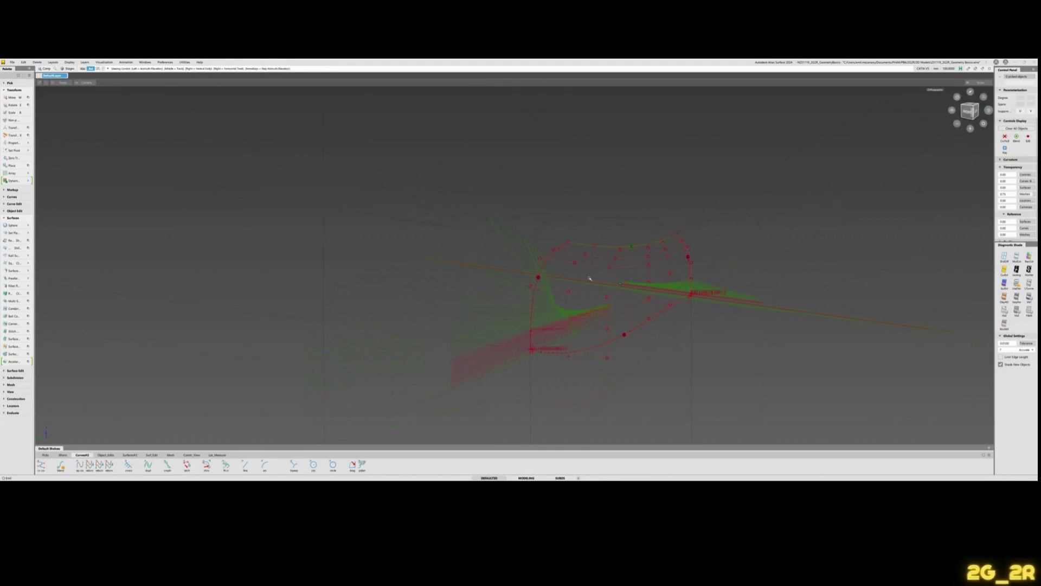
pyautogui.keyDown('alt'); pyautogui.keyDown('shift'); pyautogui.moveTo(591, 279); pyautogui.dragTo(711, 258); pyautogui.keyUp('shift'); pyautogui.keyUp('alt')
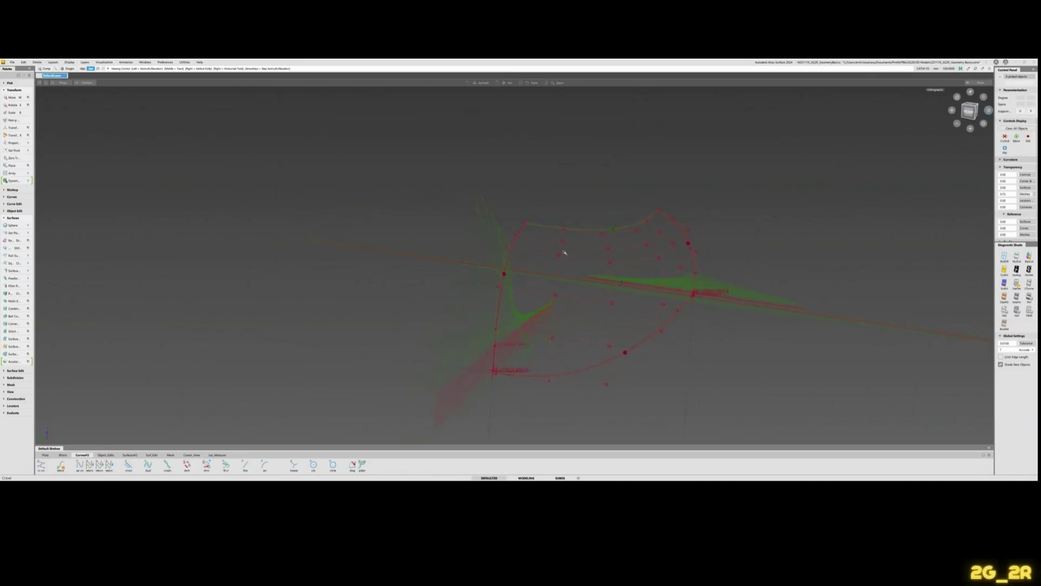
pyautogui.keyDown('alt'); pyautogui.keyDown('shift'); pyautogui.moveTo(564, 253); pyautogui.dragTo(616, 260); pyautogui.keyUp('shift'); pyautogui.keyUp('alt')
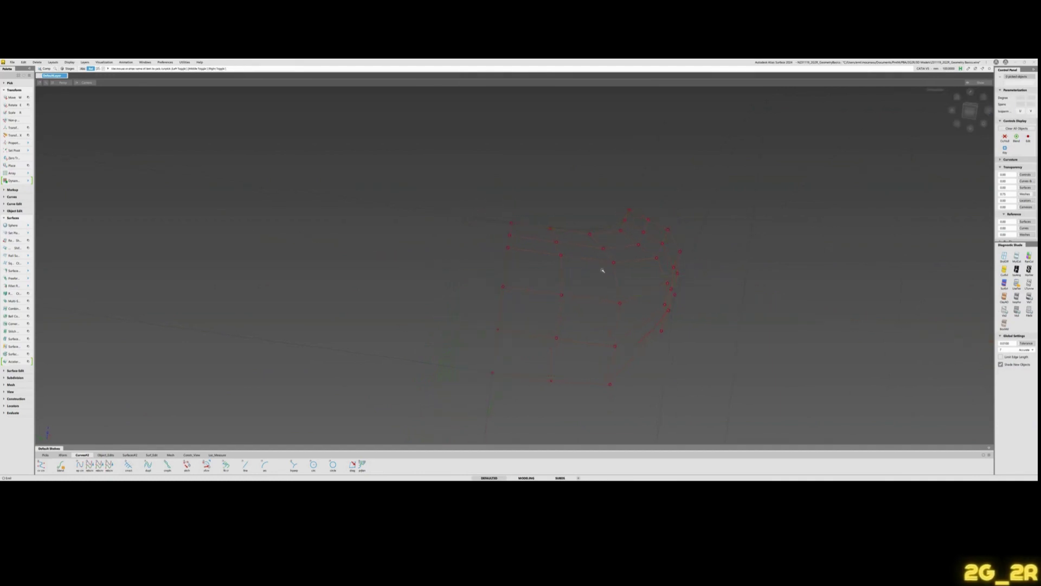
pyautogui.click(602, 270)
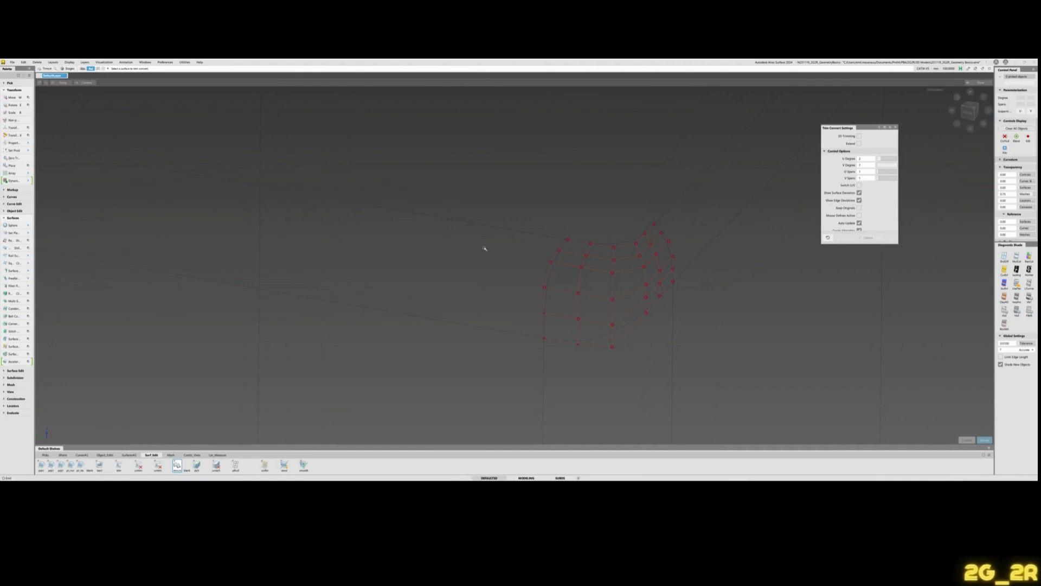
# Apply Trim Convert to the three fillet surfaces adjoining the corner blend.
pyautogui.click(536, 338)
pyautogui.click(544, 355)
pyautogui.click(733, 224)
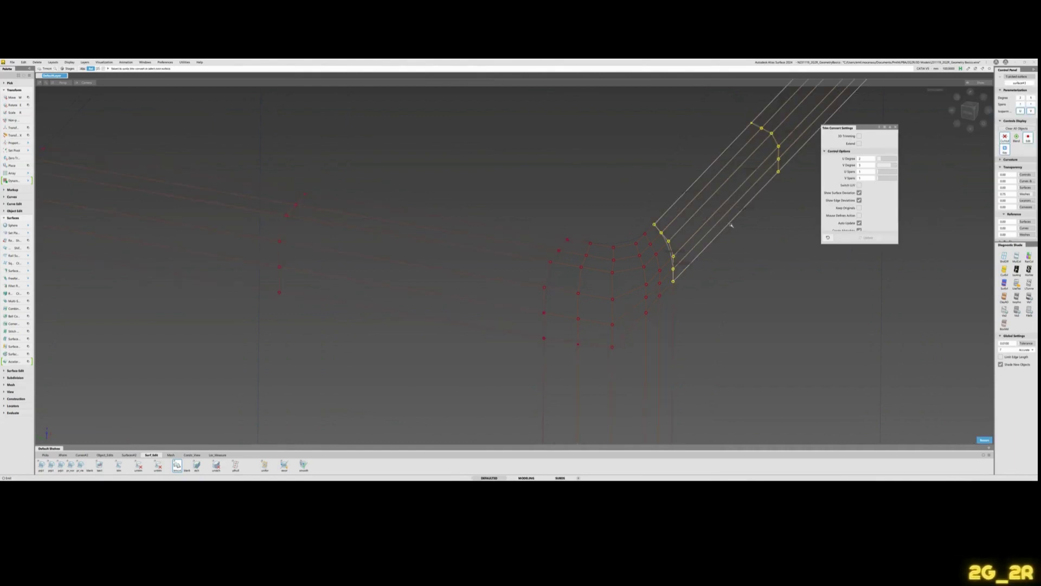
pyautogui.press('Escape')
# Select the upper interior control vertex of the corner blend and move it in Parallel mode along the adjoining horizontal hull line.
pyautogui.keyDown('alt'); pyautogui.keyDown('shift'); pyautogui.moveTo(618, 251); pyautogui.dragTo(620, 283); pyautogui.keyUp('shift'); pyautogui.keyUp('alt')
pyautogui.keyDown('alt'); pyautogui.keyDown('shift'); pyautogui.moveTo(617, 233); pyautogui.dragTo(598, 243); pyautogui.keyUp('shift'); pyautogui.keyUp('alt')
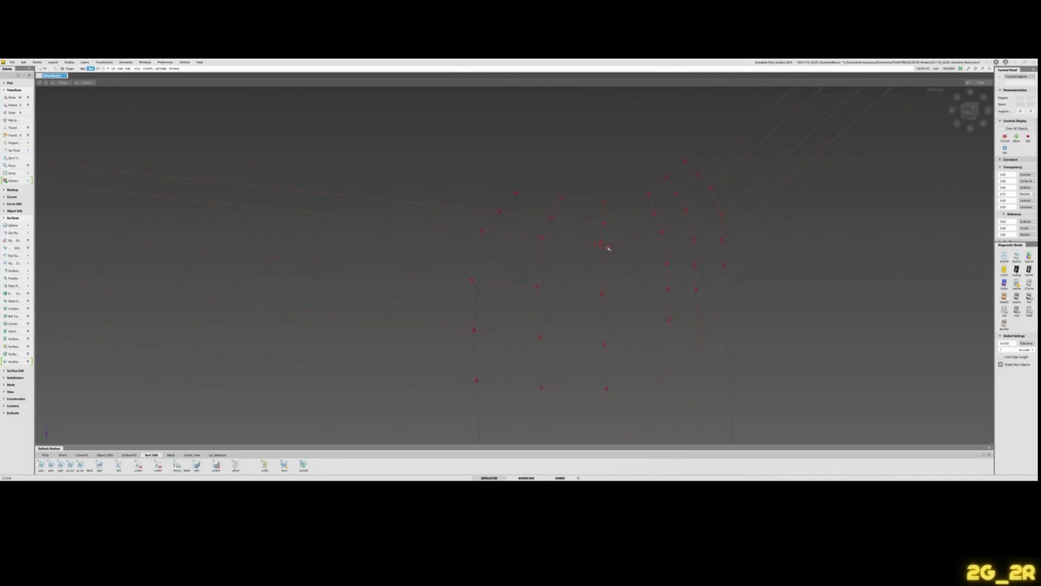
pyautogui.press('x')
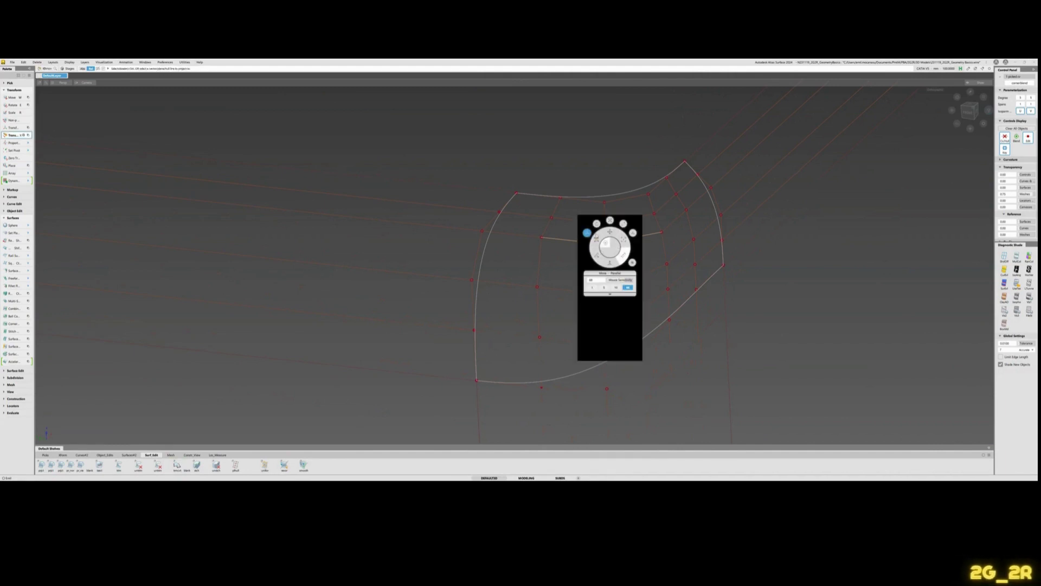
pyautogui.click(598, 255)
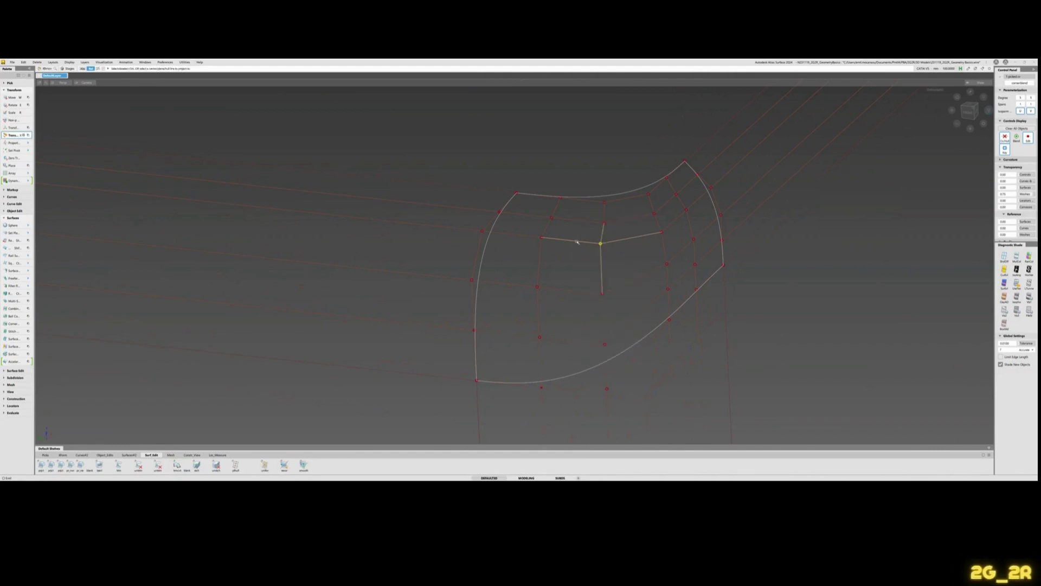
pyautogui.click(579, 241)
pyautogui.moveTo(601, 244); pyautogui.dragTo(814, 271)
pyautogui.keyDown('alt'); pyautogui.keyDown('shift'); pyautogui.moveTo(611, 343); pyautogui.dragTo(623, 329); pyautogui.keyUp('shift'); pyautogui.keyUp('alt')
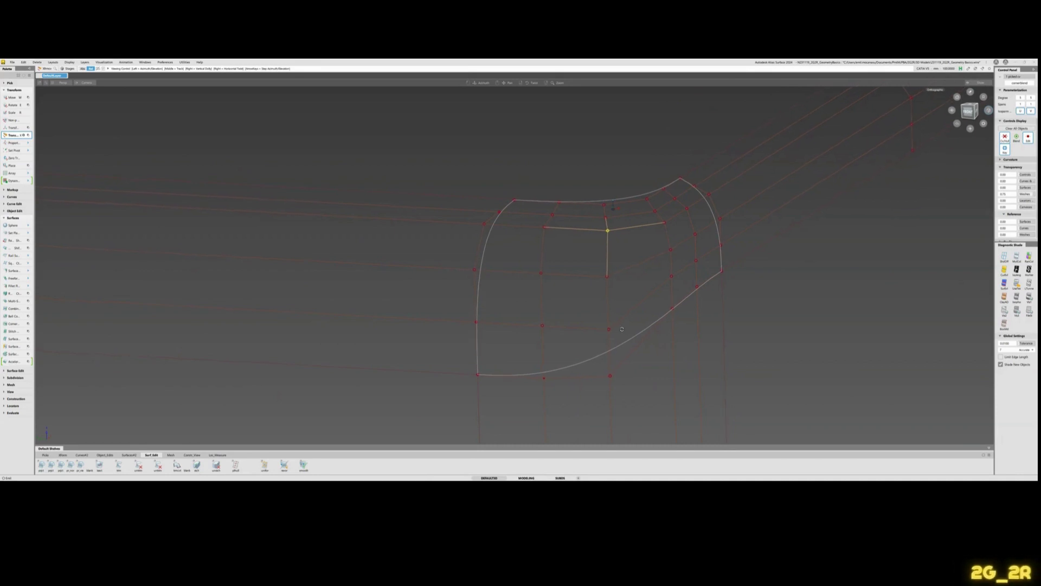
pyautogui.click(587, 226)
# Draw a straight edit-point curve between the lowest and highest control vertices of the corner blend's middle column.
pyautogui.press('c')
pyautogui.keyDown('ctrl'); pyautogui.click(617, 382); pyautogui.keyUp('ctrl')
pyautogui.click(604, 205)
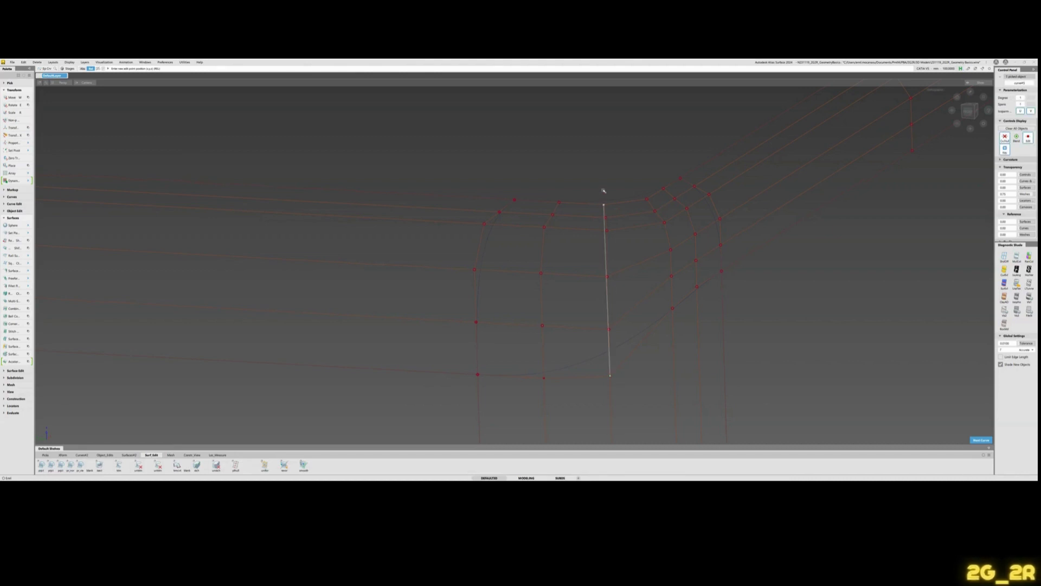
pyautogui.keyDown('ctrl'); pyautogui.keyDown('shift'); pyautogui.moveTo(604, 190); pyautogui.dragTo(642, 260); pyautogui.keyUp('shift'); pyautogui.keyUp('ctrl')
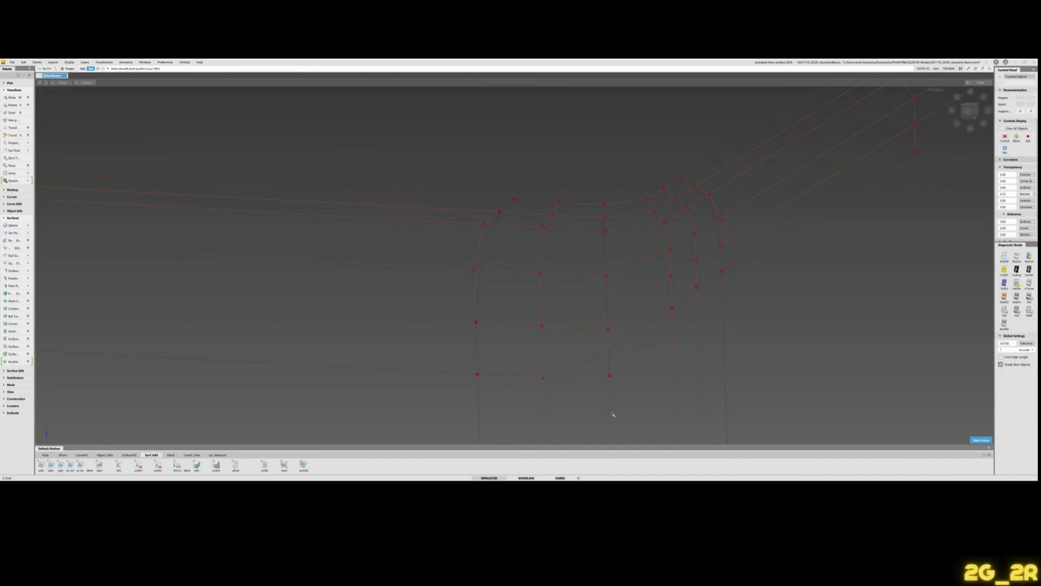
# Move the middle column's third control vertex from the top in Parallel mode along the adjoining hull direction onto the straight guide curve.
pyautogui.press('q')
pyautogui.click(607, 230)
pyautogui.press('x')
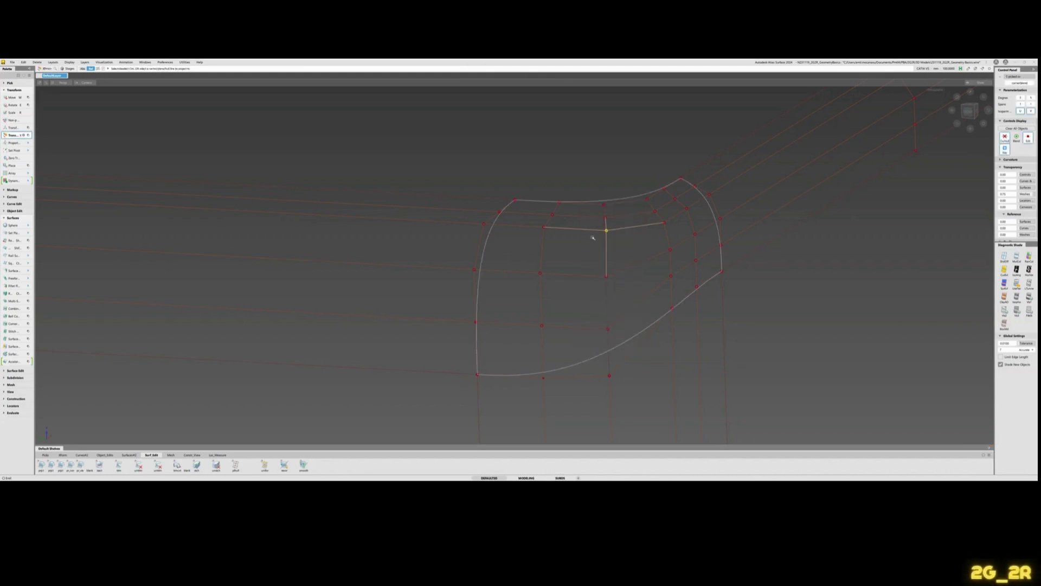
pyautogui.click(604, 228)
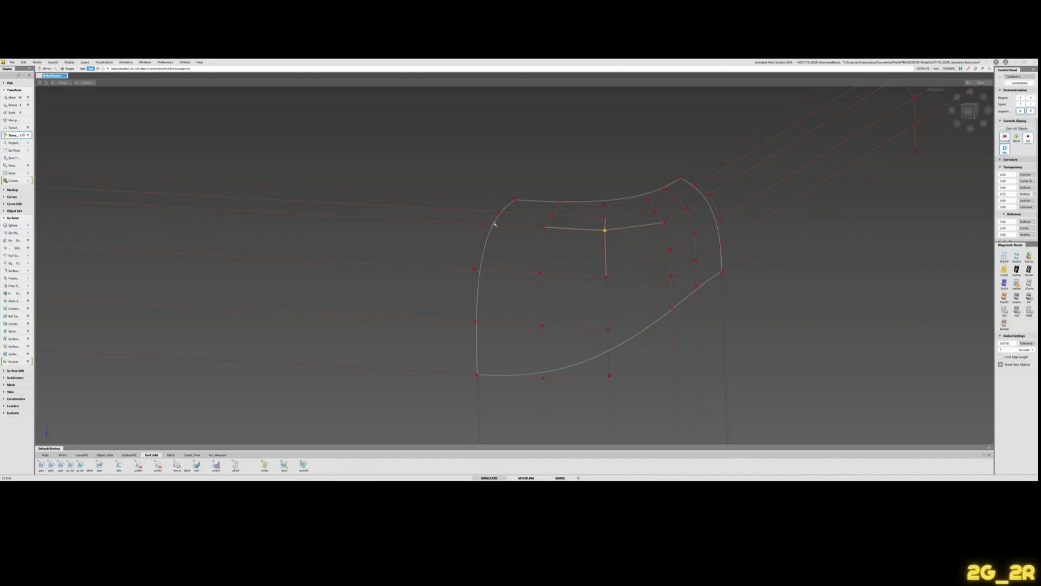
pyautogui.click(620, 209)
# Move the middle column's second control vertex from the top in Parallel mode onto the same straight guide curve.
pyautogui.press('q')
pyautogui.click(606, 218)
pyautogui.press('x')
pyautogui.press('space')
pyautogui.click(594, 209)
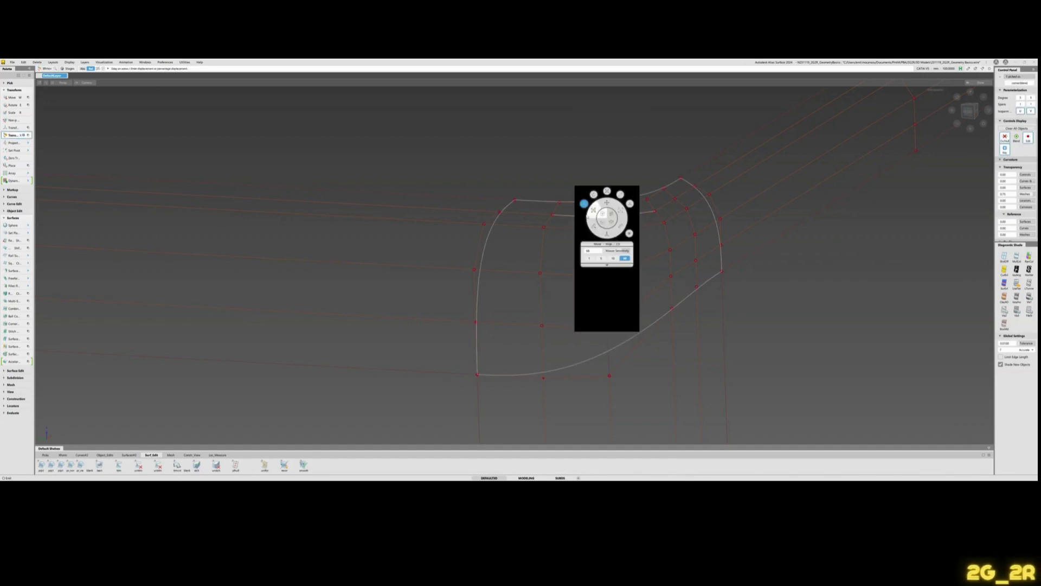
pyautogui.press('space')
pyautogui.press('space')
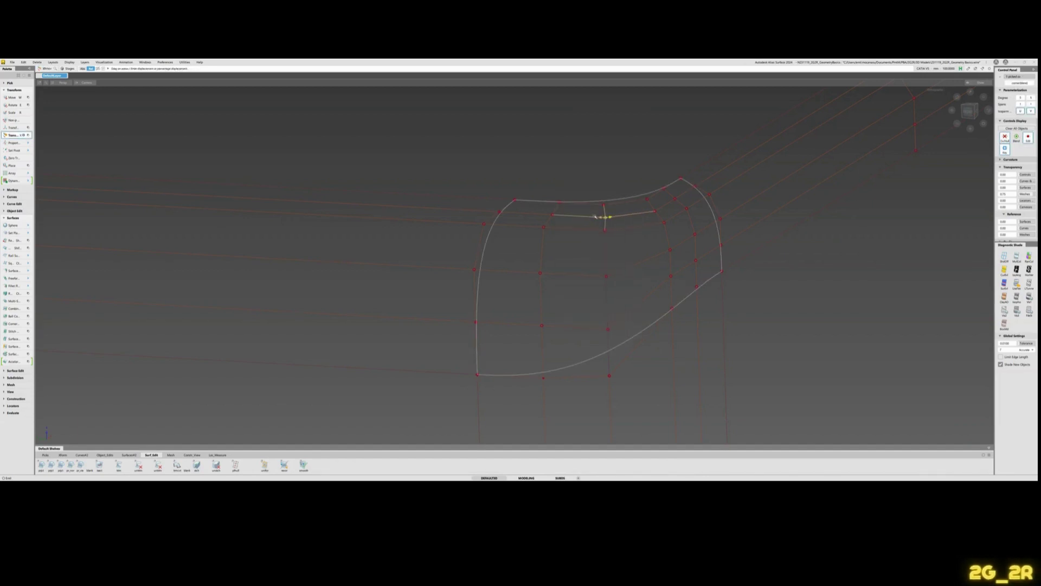
pyautogui.click(619, 183)
# Draw a straight edit-point curve between the lowest and highest control vertices of the column left of the blend's middle.
pyautogui.keyDown('alt'); pyautogui.keyDown('shift'); pyautogui.moveTo(718, 320); pyautogui.dragTo(593, 296); pyautogui.keyUp('shift'); pyautogui.keyUp('alt')
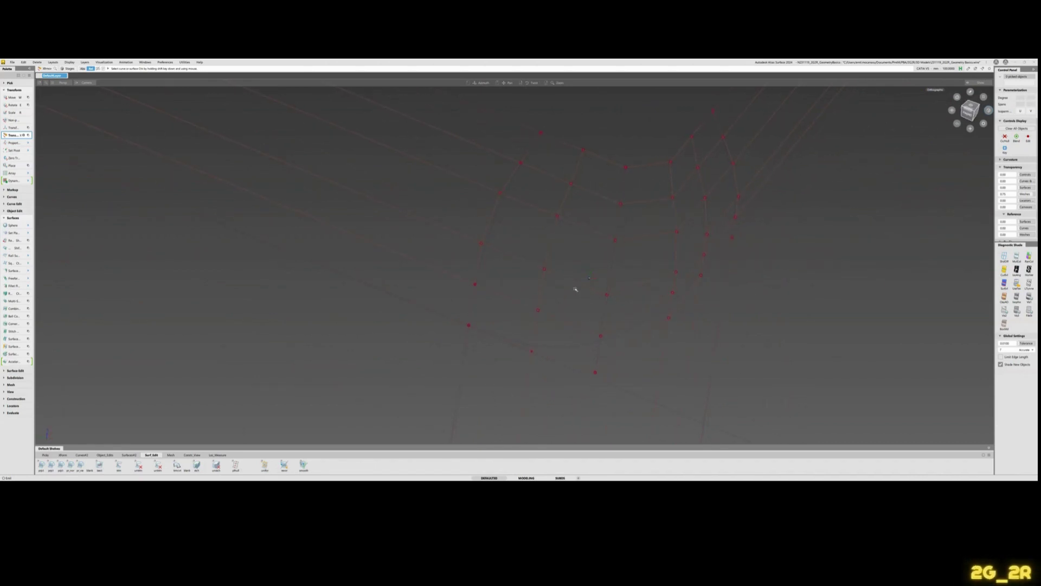
pyautogui.keyDown('ctrl'); pyautogui.keyDown('shift'); pyautogui.moveTo(569, 304); pyautogui.dragTo(562, 324, button='middle'); pyautogui.keyUp('shift'); pyautogui.keyUp('ctrl')
pyautogui.keyDown('ctrl'); pyautogui.click(532, 351); pyautogui.keyUp('ctrl')
pyautogui.keyDown('ctrl'); pyautogui.click(583, 150); pyautogui.keyUp('ctrl')
pyautogui.keyDown('alt'); pyautogui.keyDown('shift'); pyautogui.moveTo(607, 202); pyautogui.dragTo(620, 250); pyautogui.keyUp('shift'); pyautogui.keyUp('alt')
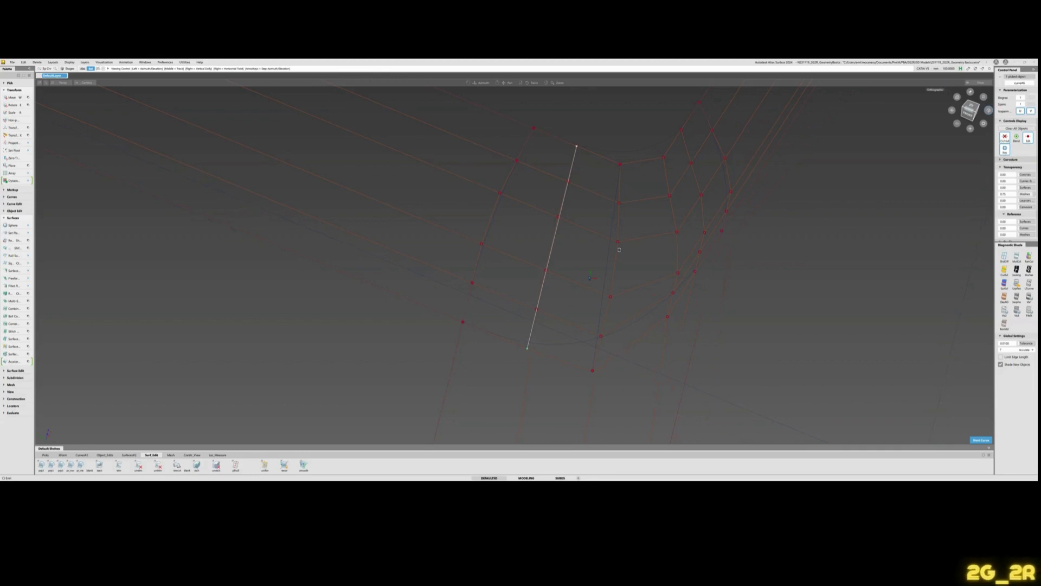
pyautogui.press('Delete')
# Align the left interior column's two upper interior control vertices with its guide line, moving each in Parallel mode along the left fillet's hull direction.
pyautogui.keyDown('ctrl'); pyautogui.keyDown('shift'); pyautogui.moveTo(605, 233); pyautogui.dragTo(578, 226); pyautogui.keyUp('shift'); pyautogui.keyUp('ctrl')
pyautogui.click(558, 219)
pyautogui.press('x')
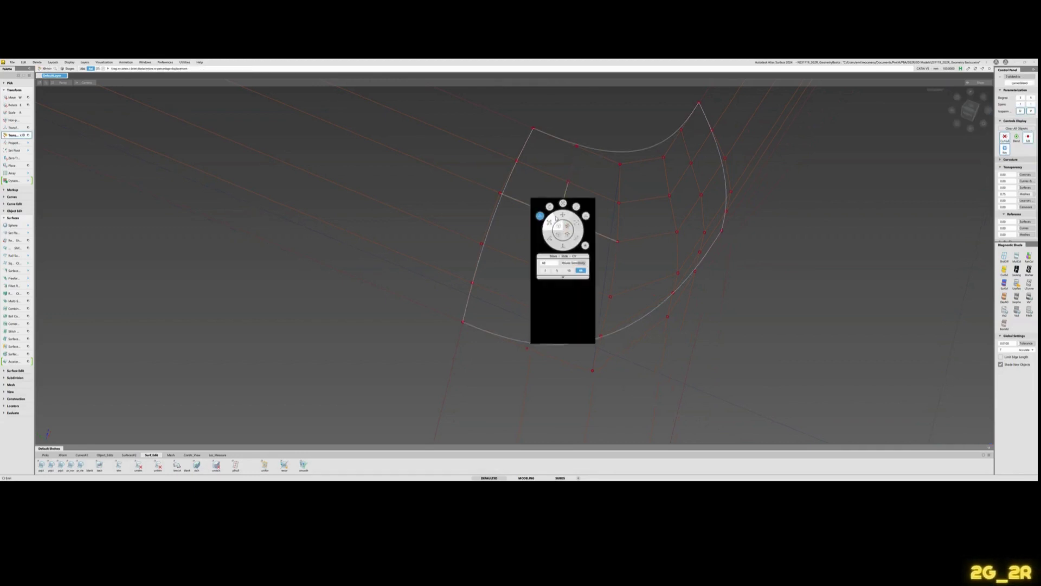
pyautogui.click(551, 221)
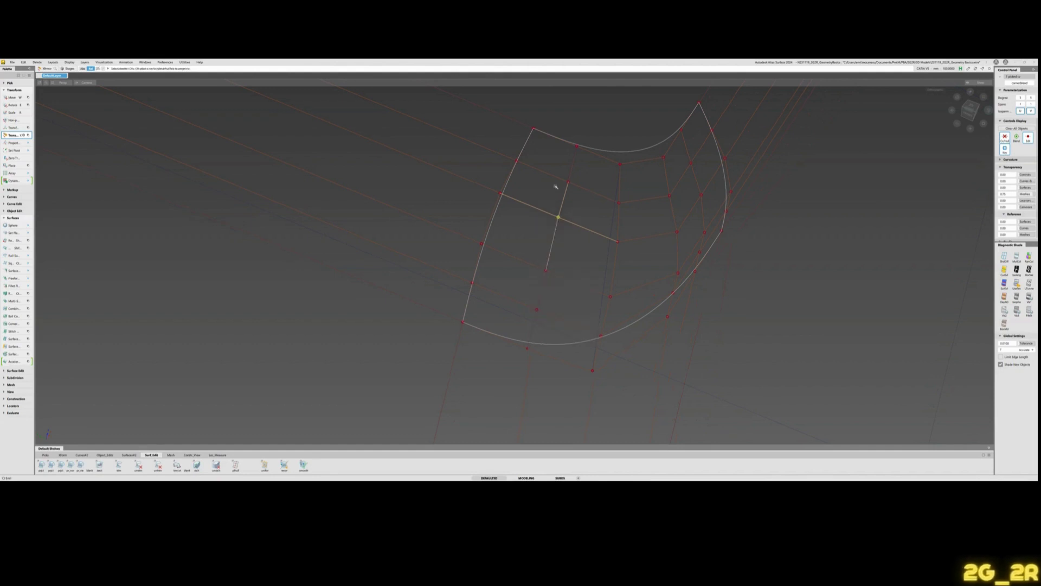
pyautogui.click(475, 183)
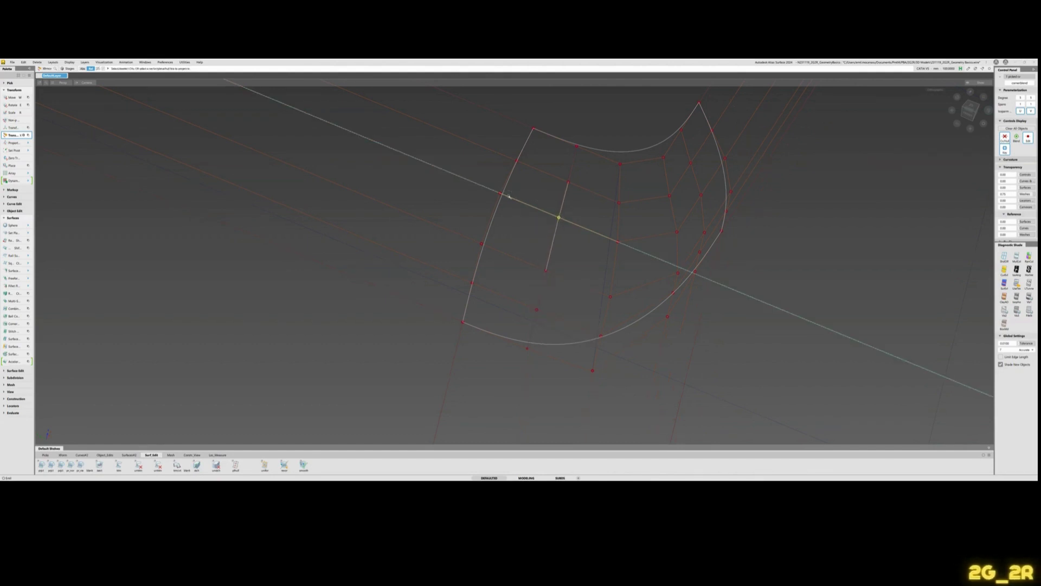
pyautogui.click(559, 219)
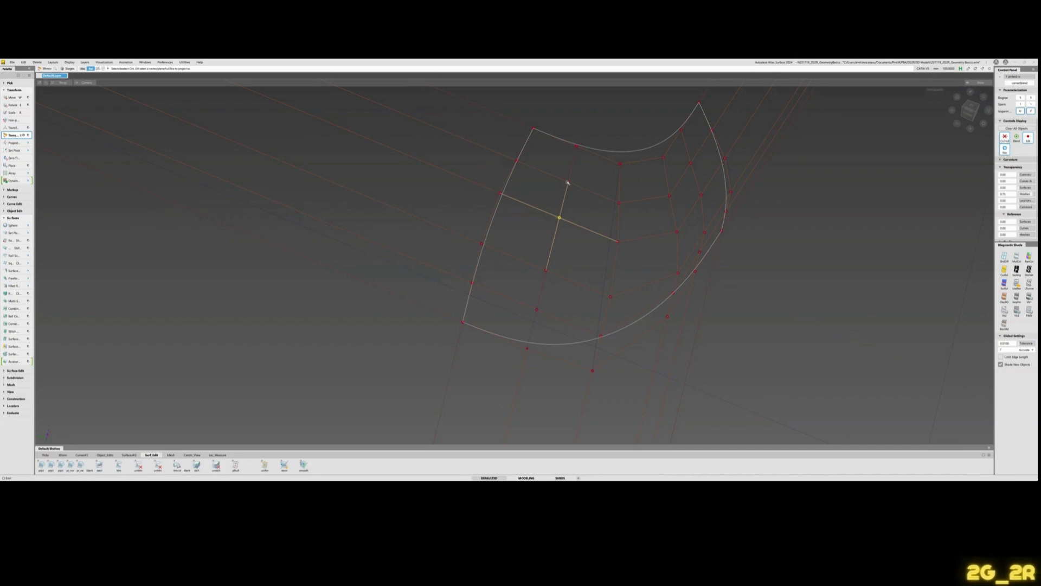
pyautogui.click(568, 182)
pyautogui.click(491, 151)
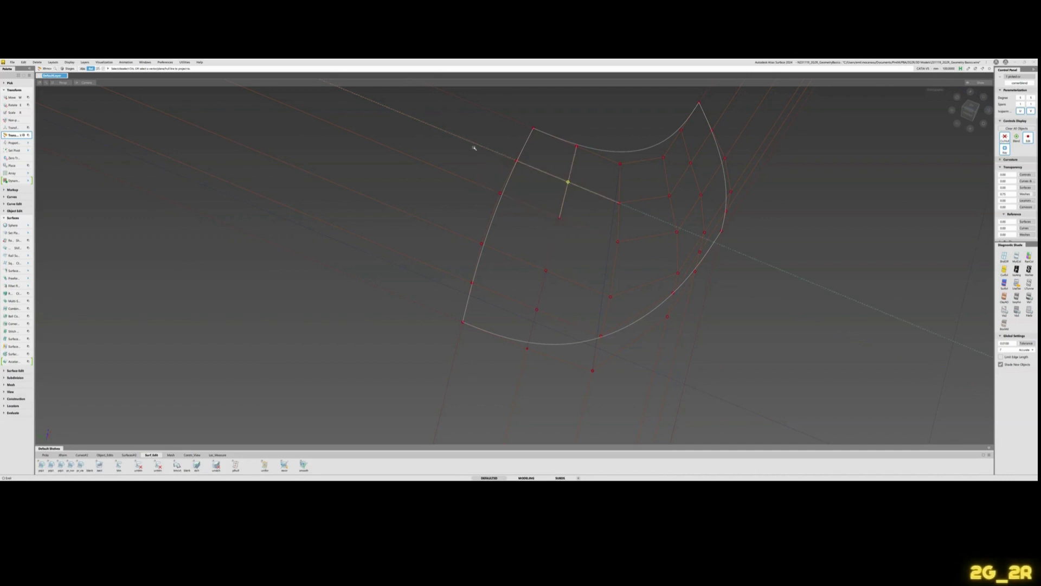
pyautogui.click(516, 156)
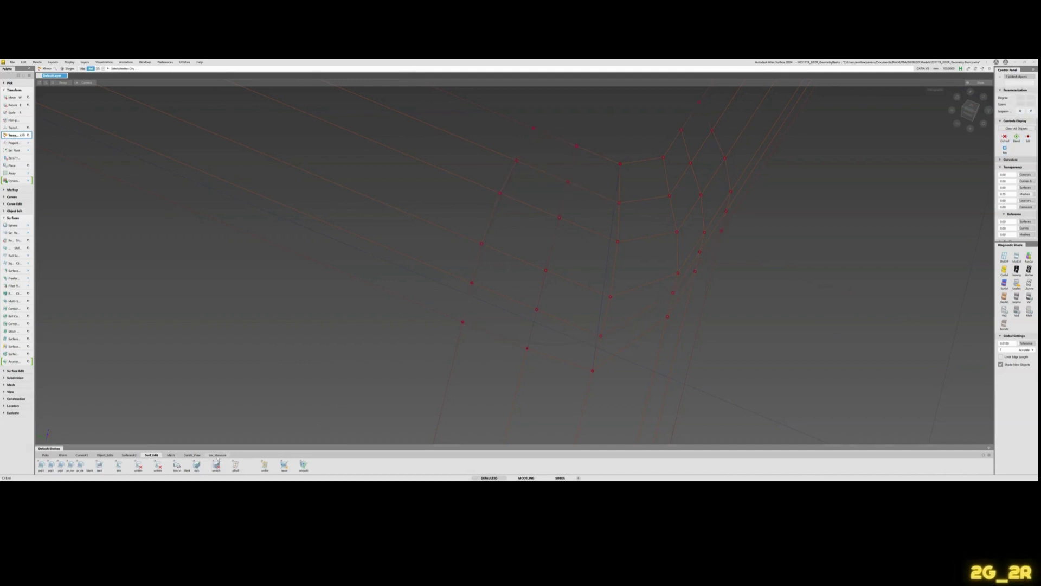
# Add surface continuity checks to the three corner blend edges shared with the adjoining fillet surfaces.
pyautogui.click(217, 455)
pyautogui.click(245, 465)
pyautogui.click(483, 253)
pyautogui.click(562, 344)
pyautogui.keyDown('alt'); pyautogui.keyDown('shift'); pyautogui.moveTo(726, 181); pyautogui.dragTo(624, 233); pyautogui.keyUp('shift'); pyautogui.keyUp('alt')
pyautogui.moveTo(555, 253); pyautogui.dragTo(640, 266)
pyautogui.keyDown('alt'); pyautogui.keyDown('shift'); pyautogui.moveTo(645, 267); pyautogui.dragTo(758, 251); pyautogui.keyUp('shift'); pyautogui.keyUp('alt')
pyautogui.click(650, 267)
pyautogui.keyDown('ctrl'); pyautogui.keyDown('shift'); pyautogui.moveTo(759, 251); pyautogui.dragTo(759, 247, button='middle'); pyautogui.keyUp('shift'); pyautogui.keyUp('ctrl')
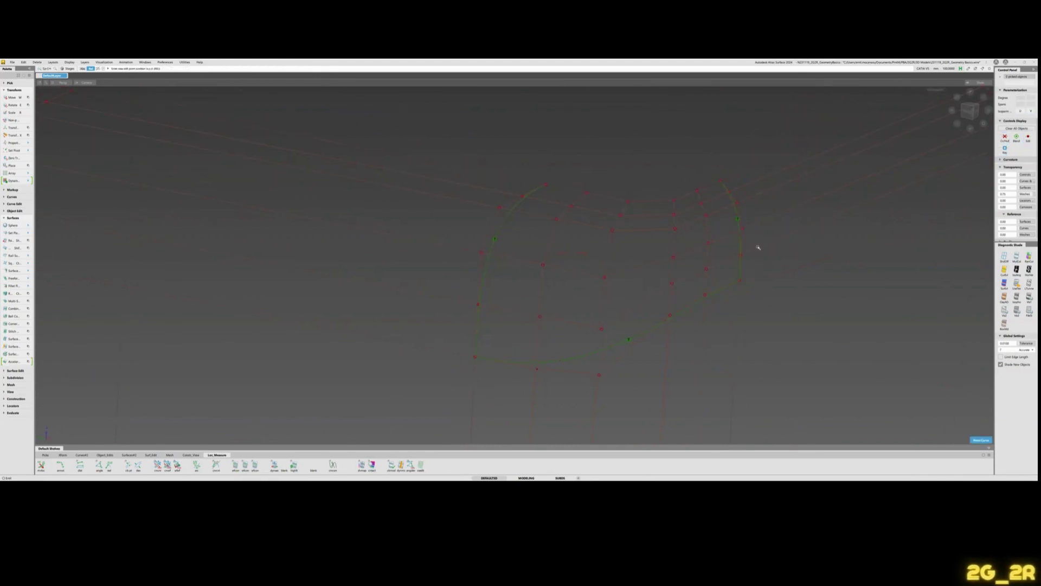
# Draw straight edit-point curves between the lowest and highest control vertices of the two interior columns right of the blend's middle.
pyautogui.click(671, 315)
pyautogui.click(673, 200)
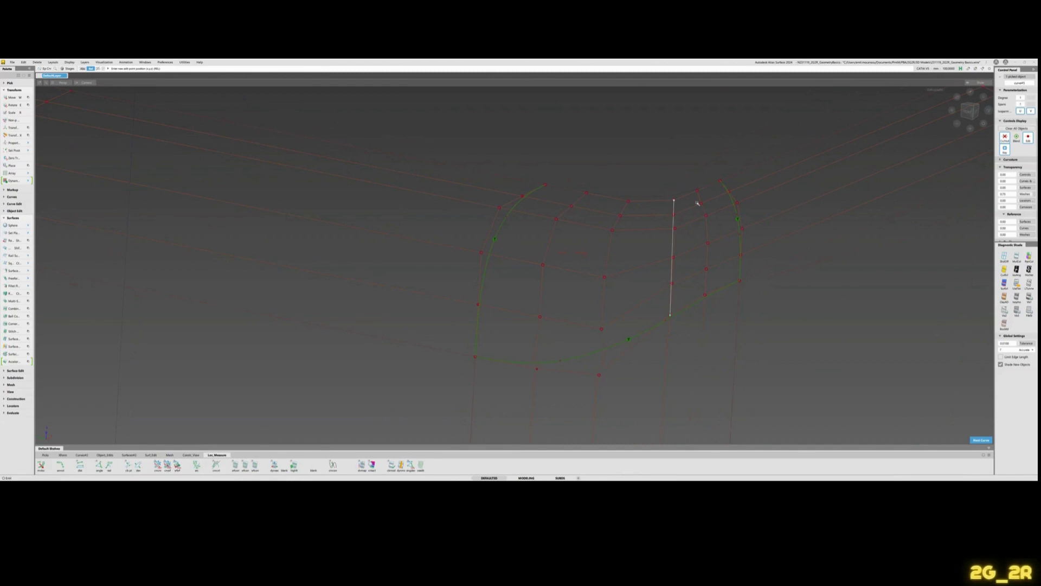
pyautogui.click(705, 296)
pyautogui.click(698, 190)
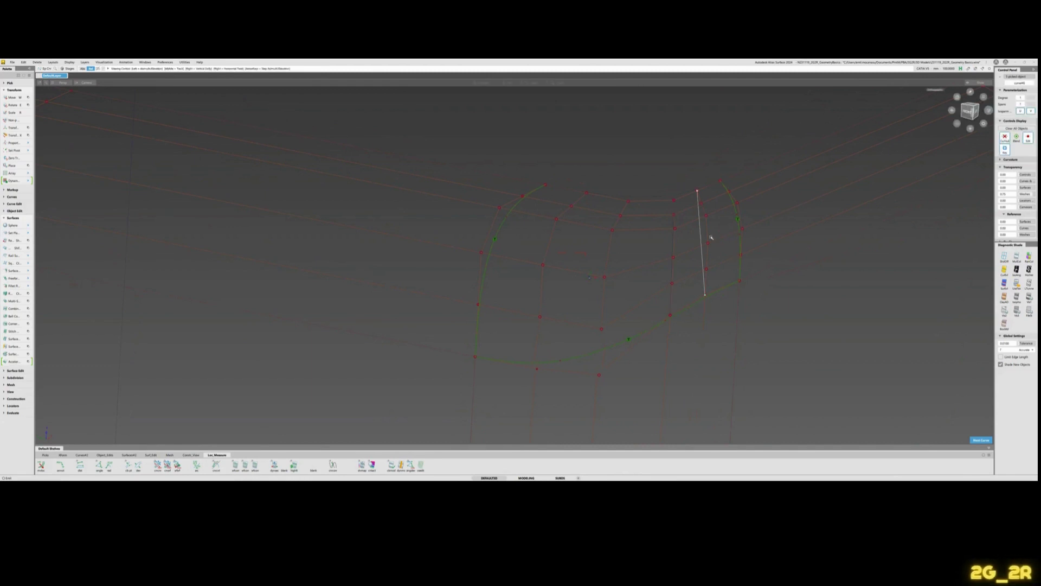
pyautogui.keyDown('alt'); pyautogui.keyDown('shift'); pyautogui.moveTo(711, 238); pyautogui.dragTo(711, 249); pyautogui.keyUp('shift'); pyautogui.keyUp('alt')
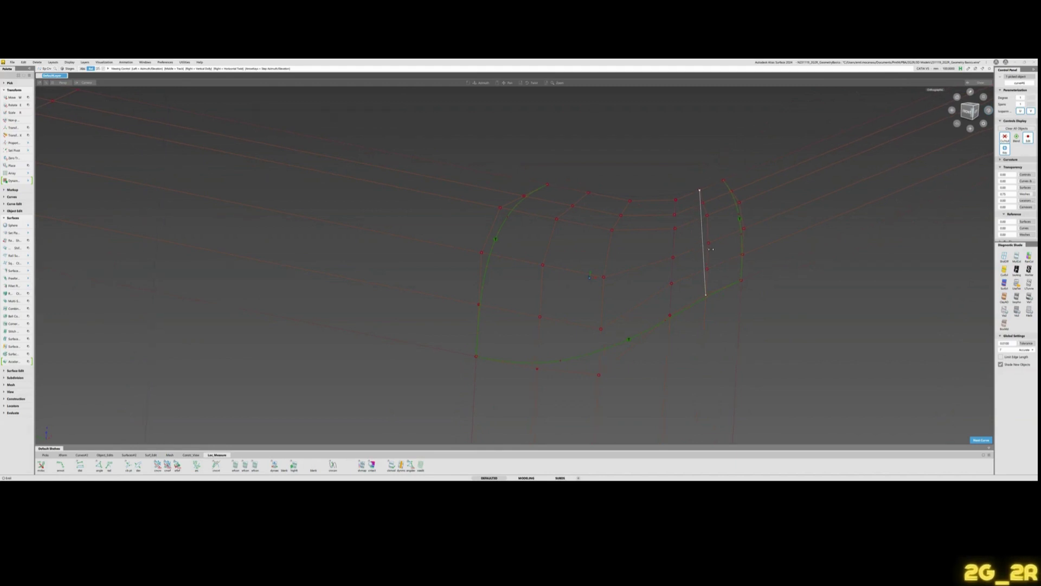
pyautogui.press('Delete')
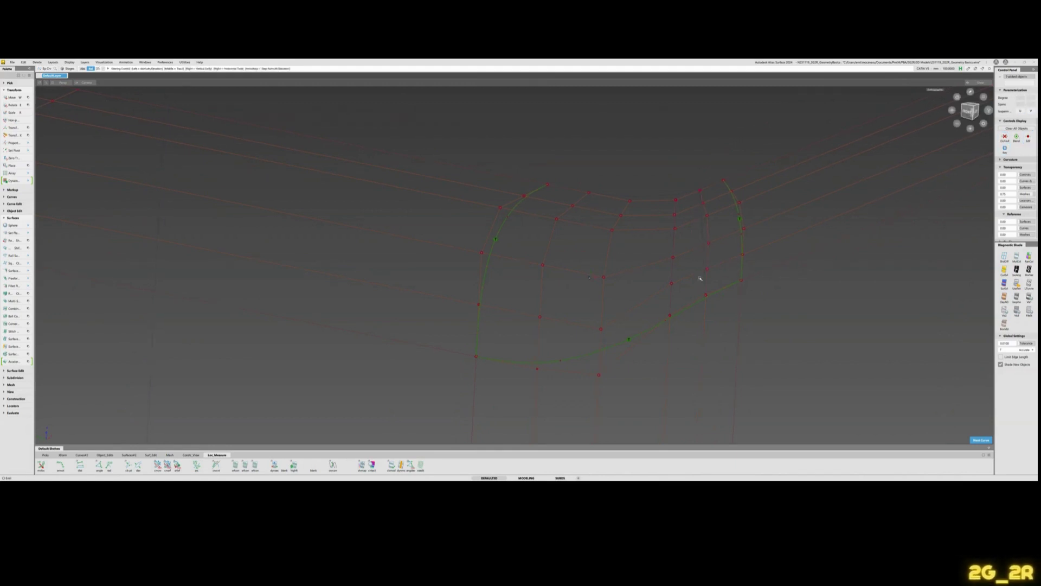
# Move the two upper interior control vertices of the column just right of the middle in Parallel mode along the right fillet's hull direction.
pyautogui.keyDown('alt'); pyautogui.keyDown('shift'); pyautogui.moveTo(707, 256); pyautogui.dragTo(617, 277); pyautogui.keyUp('shift'); pyautogui.keyUp('alt')
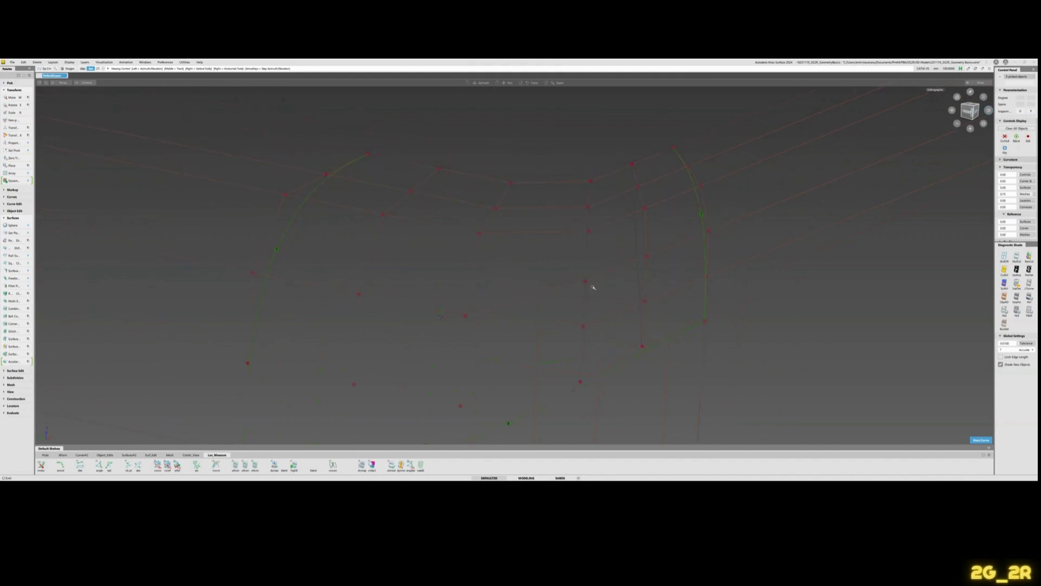
pyautogui.click(591, 232)
pyautogui.press('x')
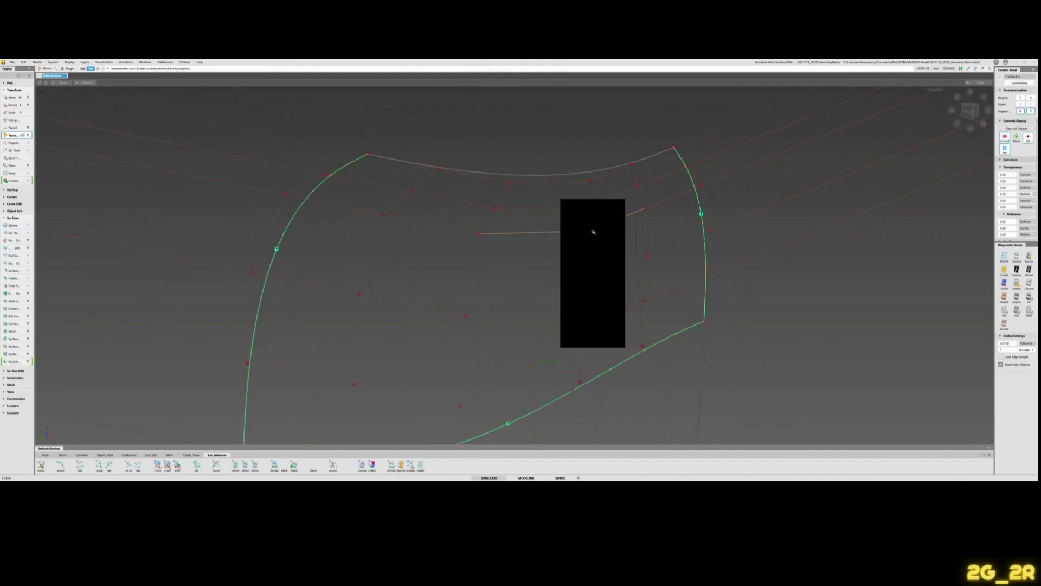
pyautogui.click(610, 246)
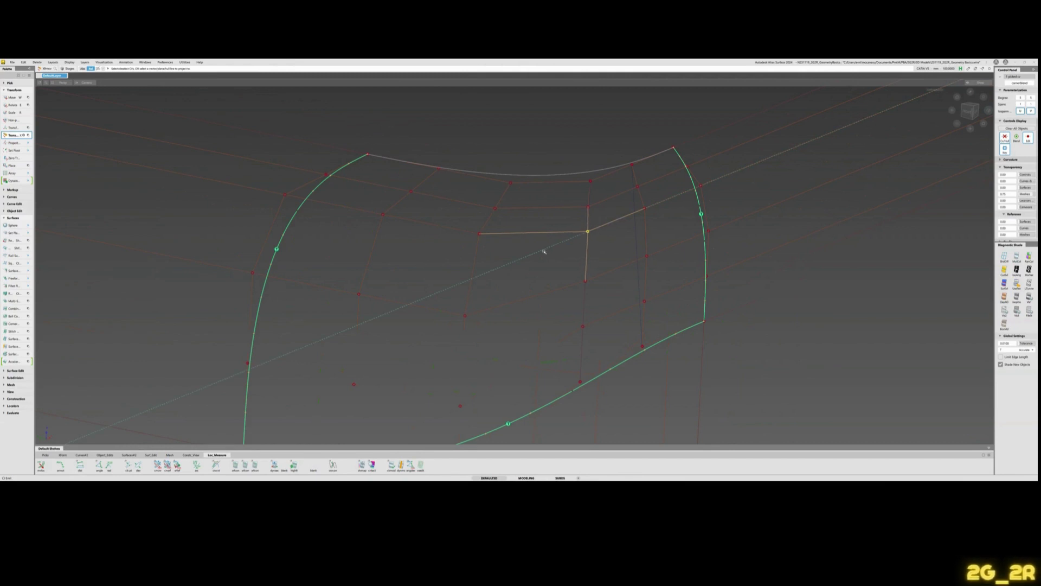
pyautogui.click(588, 206)
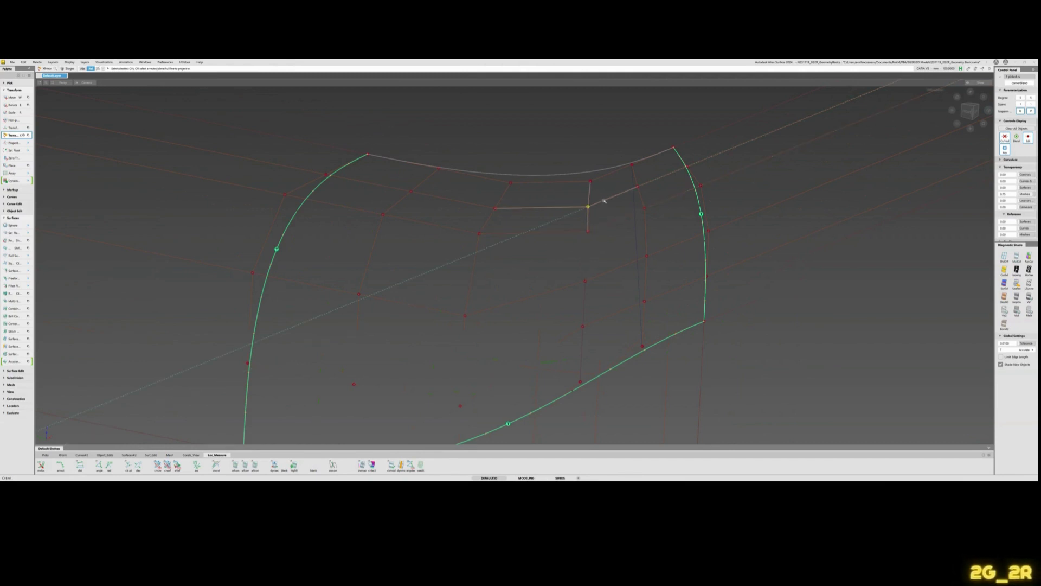
pyautogui.click(672, 192)
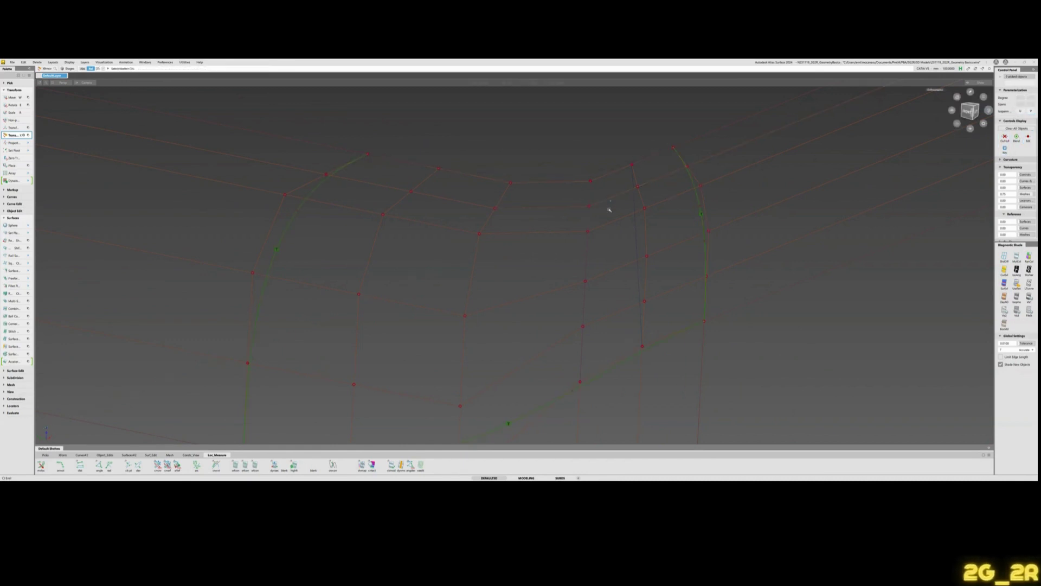
# Align the rightmost interior column's two upper interior control vertices with its guide curve, moving each parallel to the right fillet's hull line.
pyautogui.keyDown('alt'); pyautogui.keyDown('shift'); pyautogui.moveTo(609, 209); pyautogui.dragTo(786, 213); pyautogui.keyUp('shift'); pyautogui.keyUp('alt')
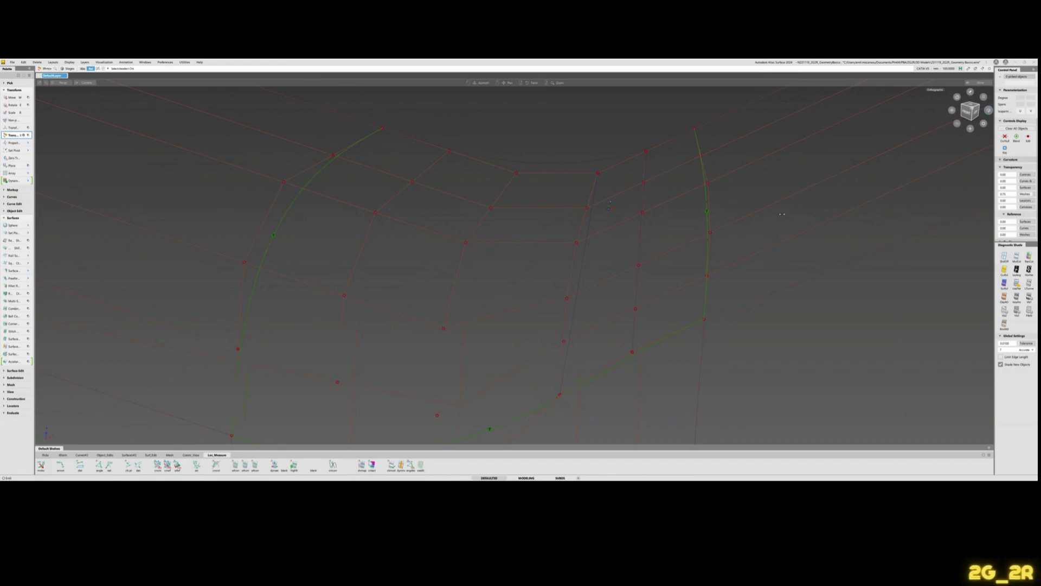
pyautogui.press('c')
pyautogui.click(643, 214)
pyautogui.press('x')
pyautogui.click(721, 177)
pyautogui.click(665, 202)
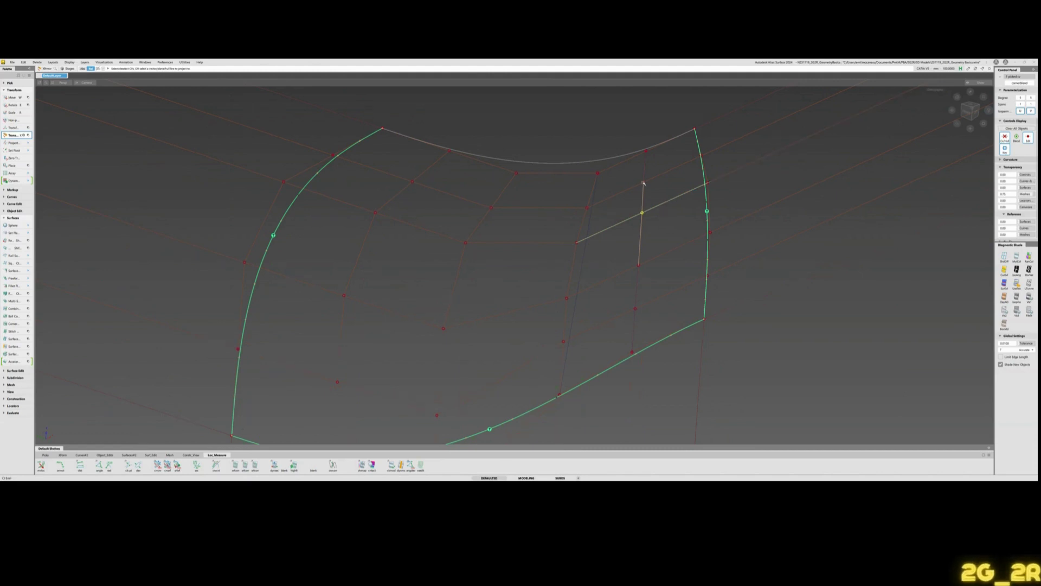
pyautogui.click(644, 183)
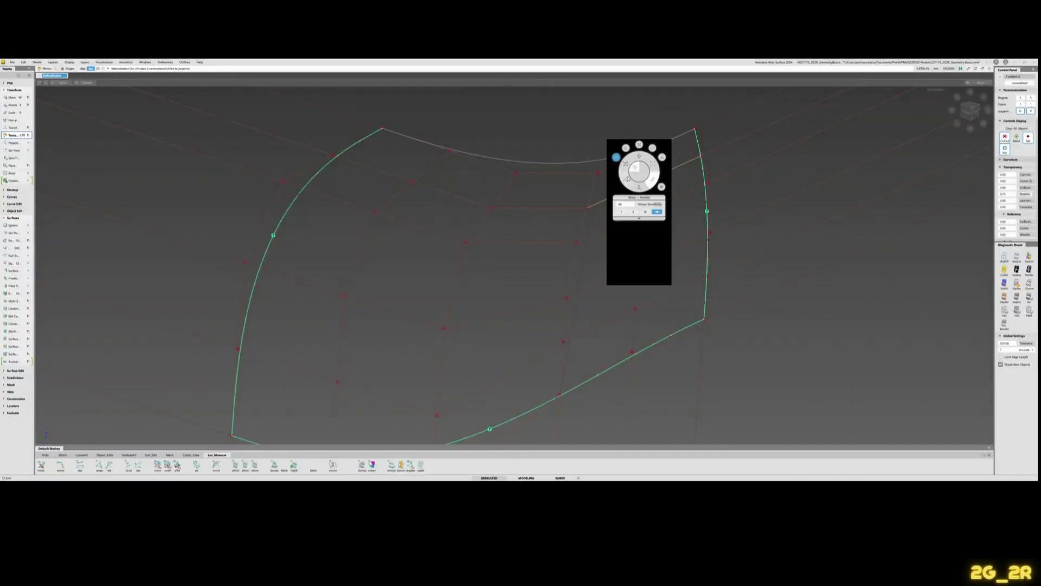
pyautogui.click(643, 175)
# Readjust the rightmost interior column's second control vertex from the top in Parallel mode while checking continuity along the blend's right edge.
pyautogui.keyDown('alt'); pyautogui.keyDown('shift'); pyautogui.moveTo(603, 186); pyautogui.dragTo(623, 153); pyautogui.keyUp('shift'); pyautogui.keyUp('alt')
pyautogui.keyDown('alt'); pyautogui.keyDown('shift'); pyautogui.moveTo(610, 206); pyautogui.dragTo(665, 218); pyautogui.keyUp('shift'); pyautogui.keyUp('alt')
pyautogui.press('space')
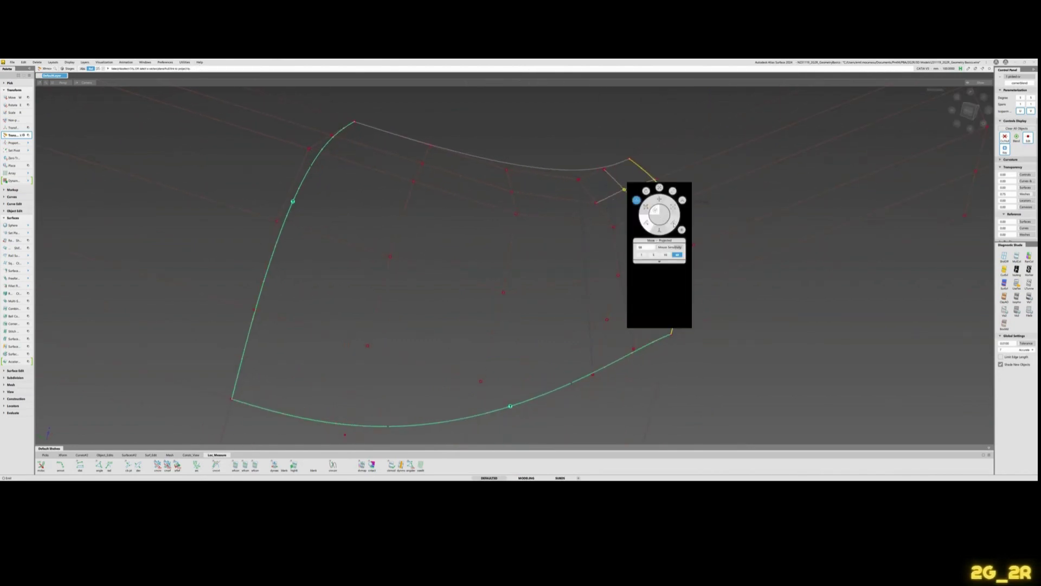
pyautogui.click(674, 224)
pyautogui.keyDown('alt'); pyautogui.keyDown('shift'); pyautogui.moveTo(723, 170); pyautogui.dragTo(626, 189); pyautogui.keyUp('shift'); pyautogui.keyUp('alt')
pyautogui.keyDown('alt'); pyautogui.keyDown('shift'); pyautogui.moveTo(750, 168); pyautogui.dragTo(743, 170); pyautogui.keyUp('shift'); pyautogui.keyUp('alt')
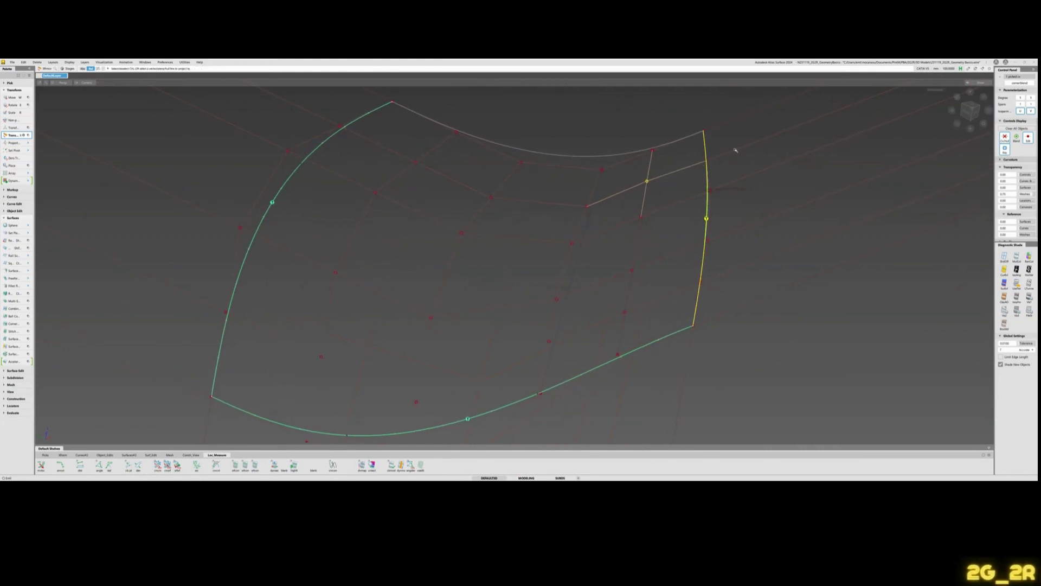
pyautogui.click(736, 152)
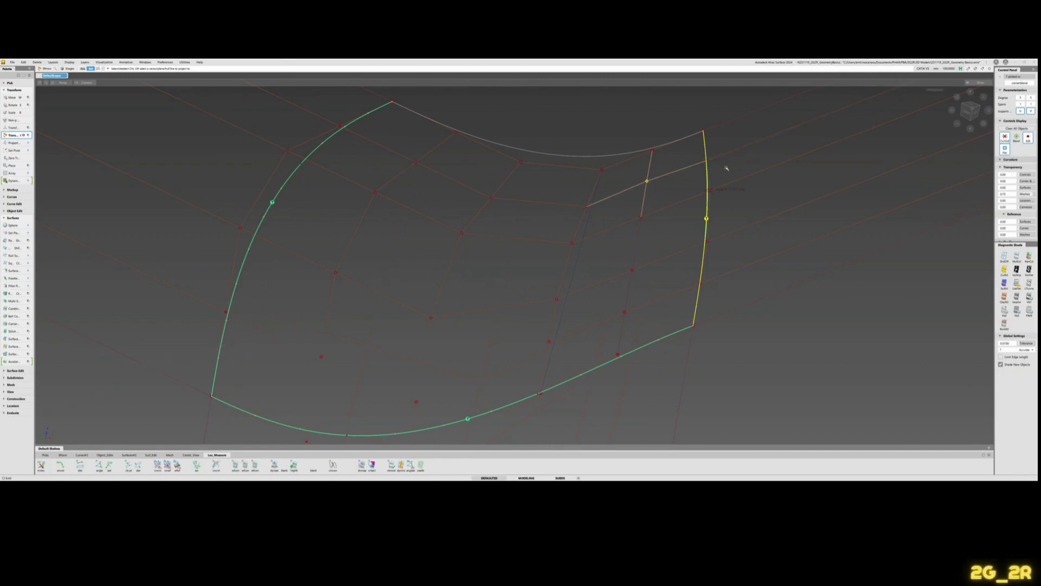
pyautogui.hotkey('shift', 'alt')
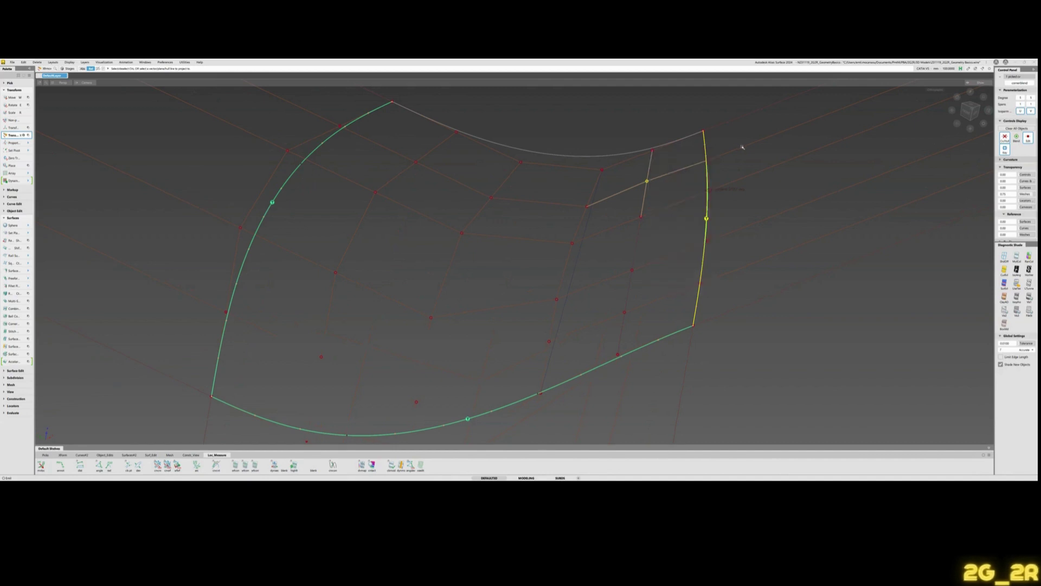
pyautogui.click(736, 152)
pyautogui.moveTo(736, 151); pyautogui.dragTo(550, 209)
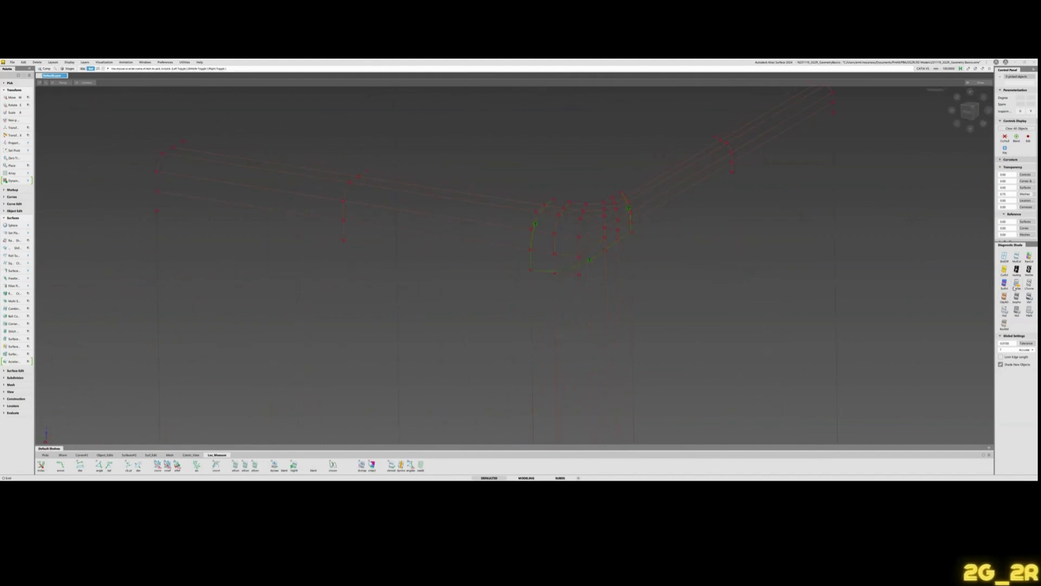
# Apply red striped diagnostic shading to the model and frame the corner blend for a reflection check.
pyautogui.click(1017, 271)
pyautogui.keyDown('alt'); pyautogui.keyDown('shift'); pyautogui.moveTo(619, 181); pyautogui.dragTo(620, 240); pyautogui.keyUp('shift'); pyautogui.keyUp('alt')
pyautogui.scroll(3, 615, 206)
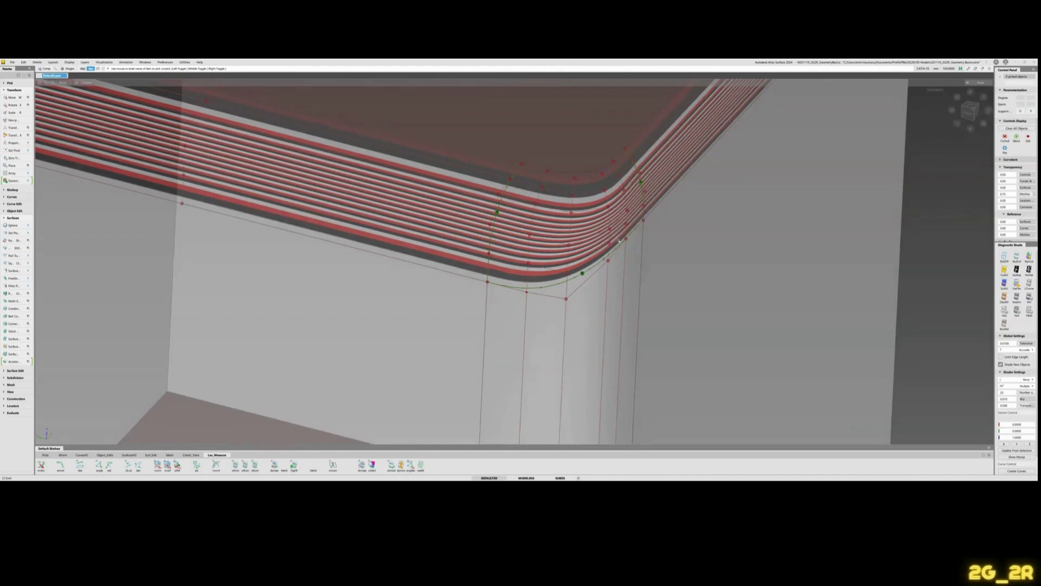
# Set Transform CV to NUV mode and select the outermost interior control vertex of the corner blend.
pyautogui.press('x')
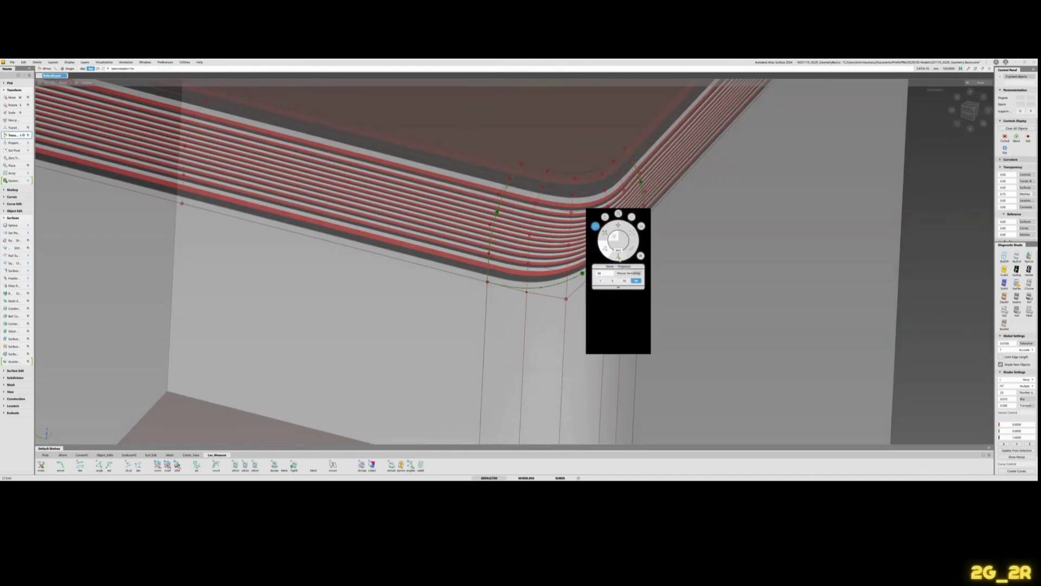
pyautogui.click(619, 258)
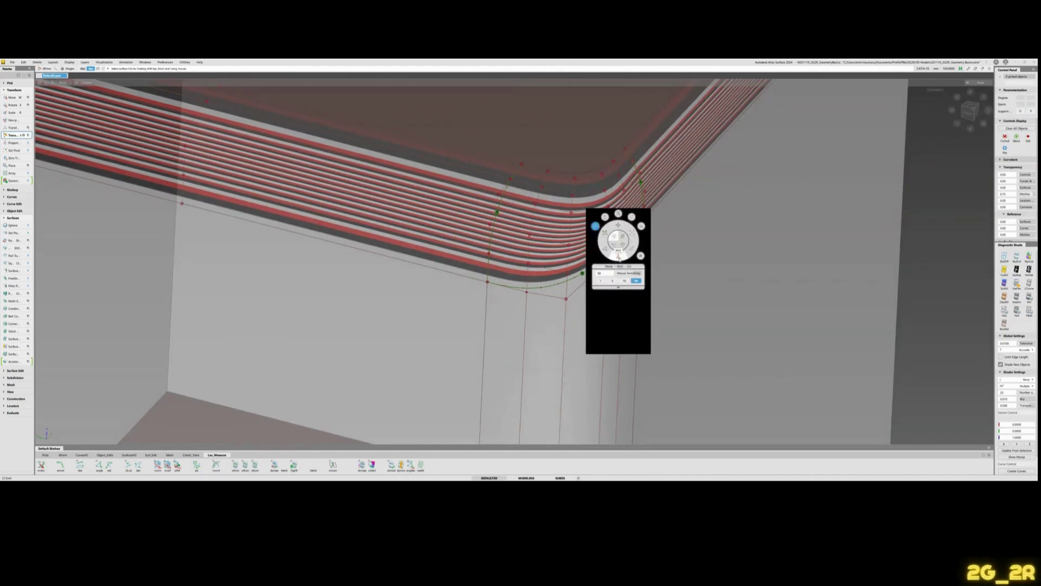
pyautogui.keyDown('alt'); pyautogui.keyDown('shift'); pyautogui.moveTo(619, 259); pyautogui.dragTo(656, 267); pyautogui.keyUp('shift'); pyautogui.keyUp('alt')
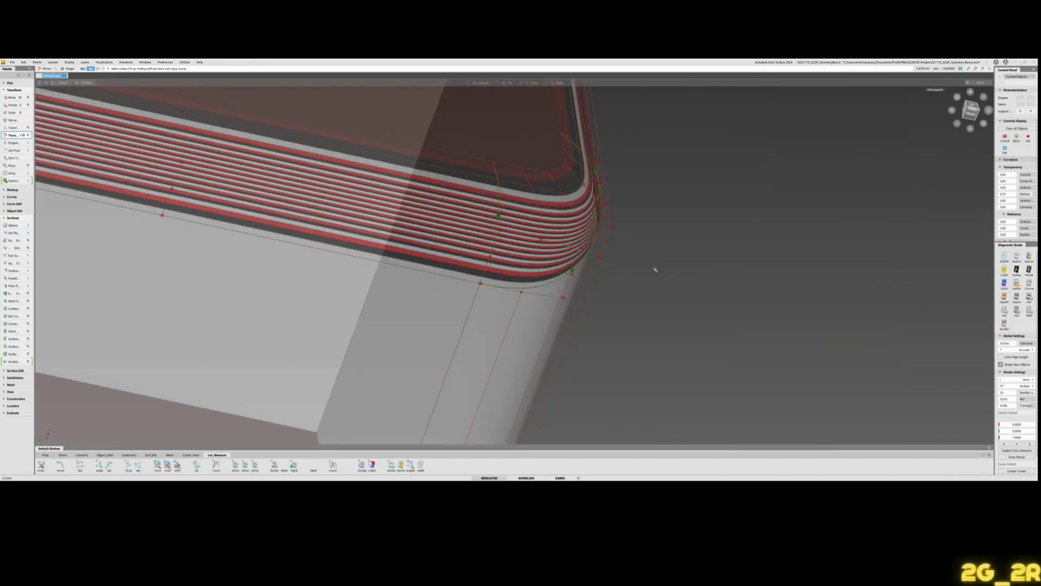
pyautogui.keyDown('alt'); pyautogui.keyDown('shift'); pyautogui.moveTo(587, 253); pyautogui.dragTo(640, 223); pyautogui.keyUp('shift'); pyautogui.keyUp('alt')
pyautogui.keyDown('alt'); pyautogui.keyDown('shift'); pyautogui.moveTo(532, 261); pyautogui.dragTo(618, 188); pyautogui.keyUp('shift'); pyautogui.keyUp('alt')
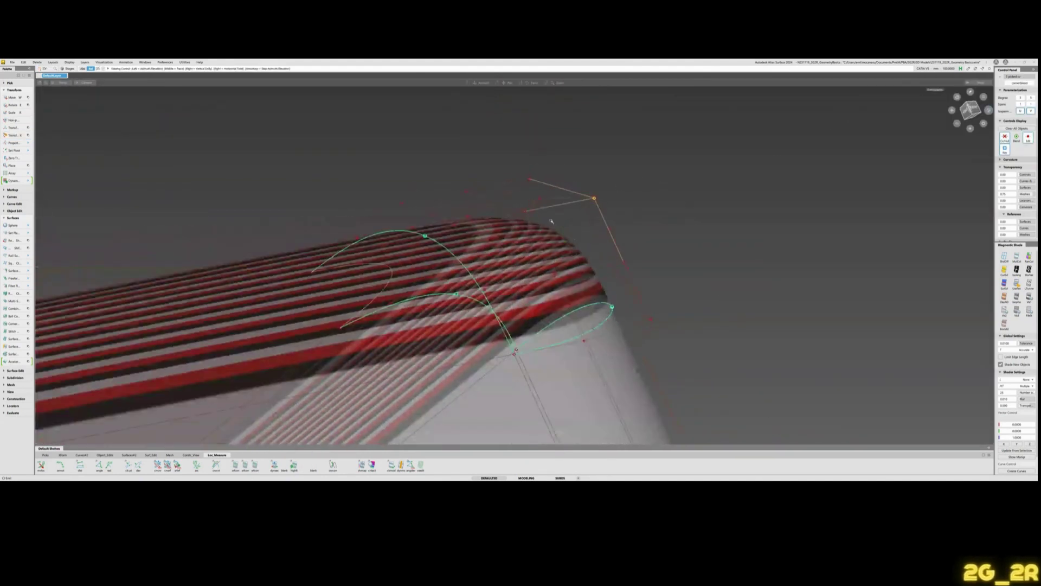
pyautogui.keyDown('alt'); pyautogui.keyDown('shift'); pyautogui.moveTo(551, 223); pyautogui.dragTo(581, 226); pyautogui.keyUp('shift'); pyautogui.keyUp('alt')
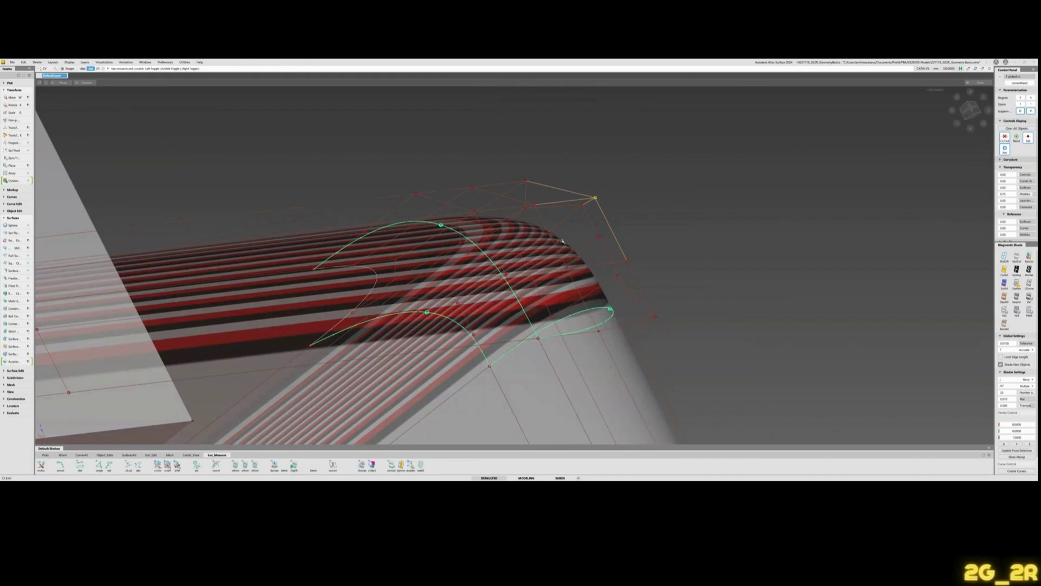
# Try moving the corner blend's selected control vertex outward and inward along its surface normal in NUV mode, and undo the last move.
pyautogui.press('x')
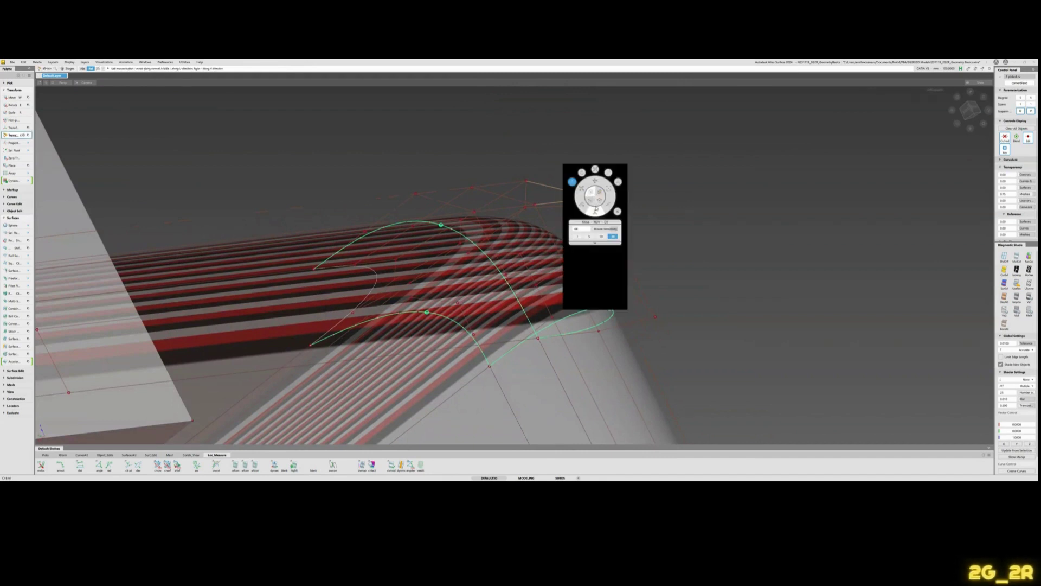
pyautogui.click(578, 236)
pyautogui.press('x')
pyautogui.press('x')
pyautogui.moveTo(607, 236); pyautogui.dragTo(661, 187)
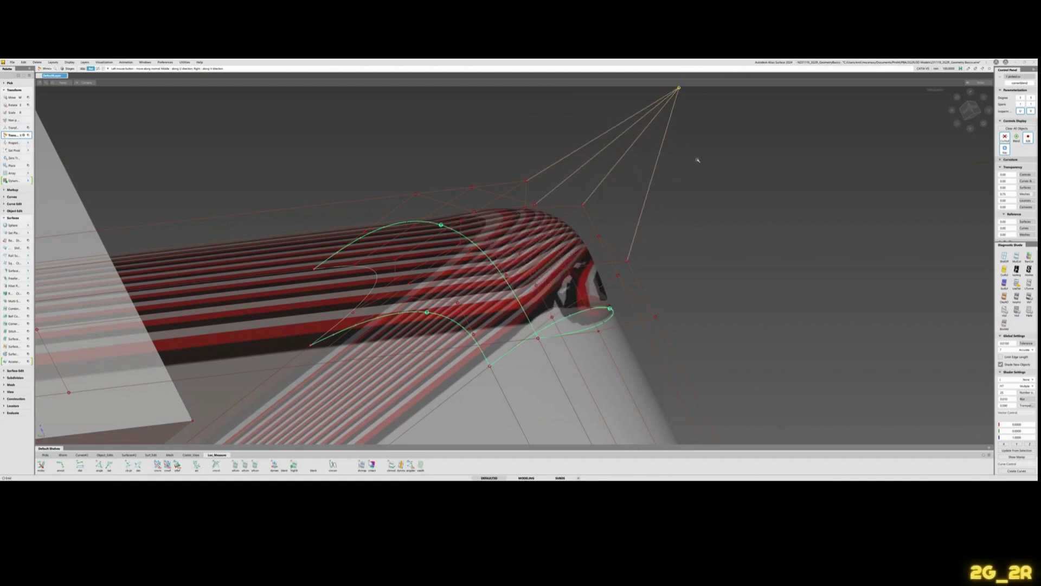
pyautogui.moveTo(704, 157); pyautogui.dragTo(590, 259)
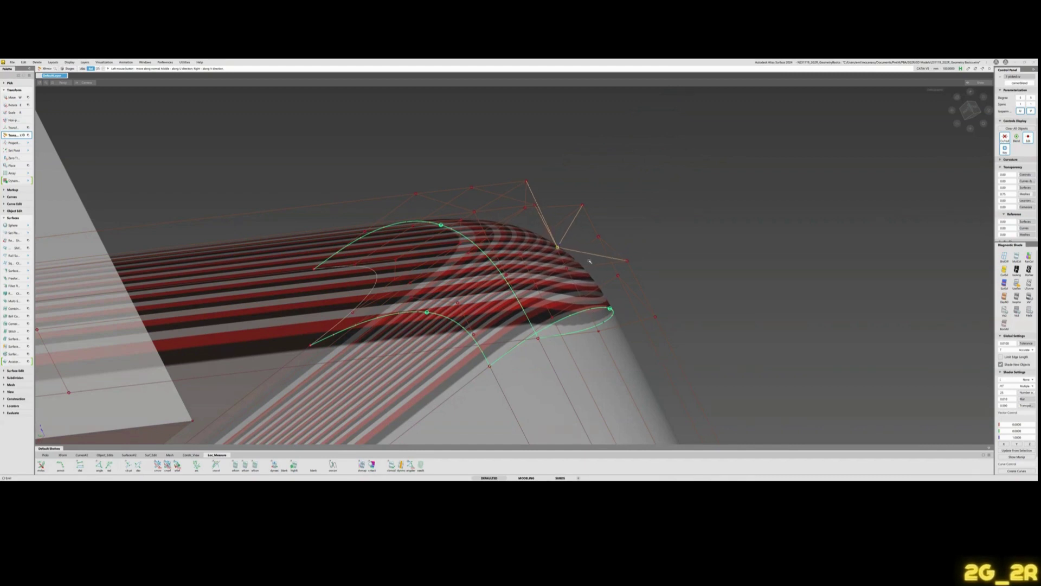
pyautogui.moveTo(590, 262); pyautogui.dragTo(673, 195)
pyautogui.keyDown('alt'); pyautogui.keyDown('shift'); pyautogui.moveTo(742, 184); pyautogui.dragTo(634, 239); pyautogui.keyUp('shift'); pyautogui.keyUp('alt')
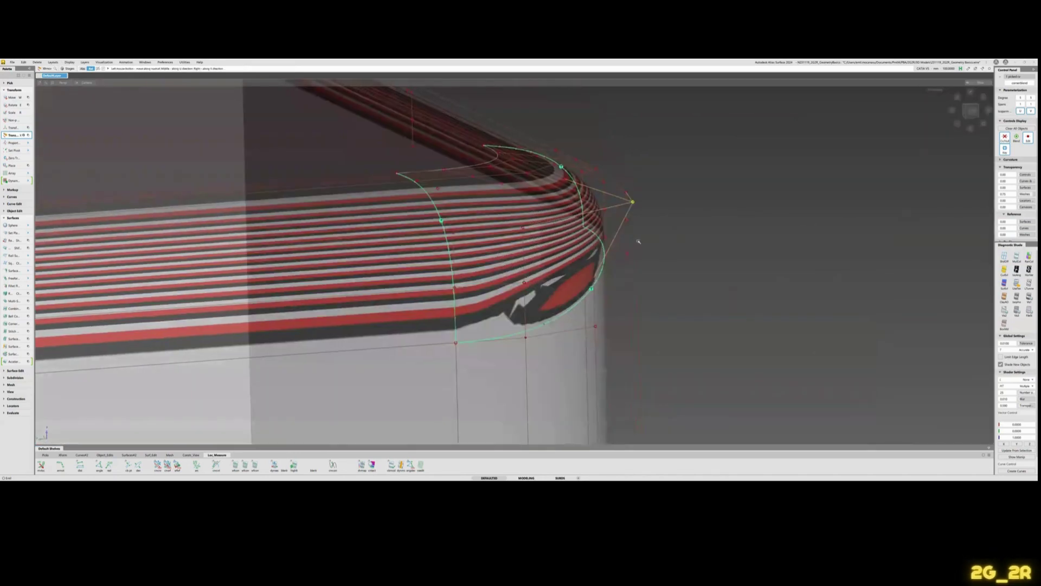
pyautogui.hotkey('ctrl', 'z')
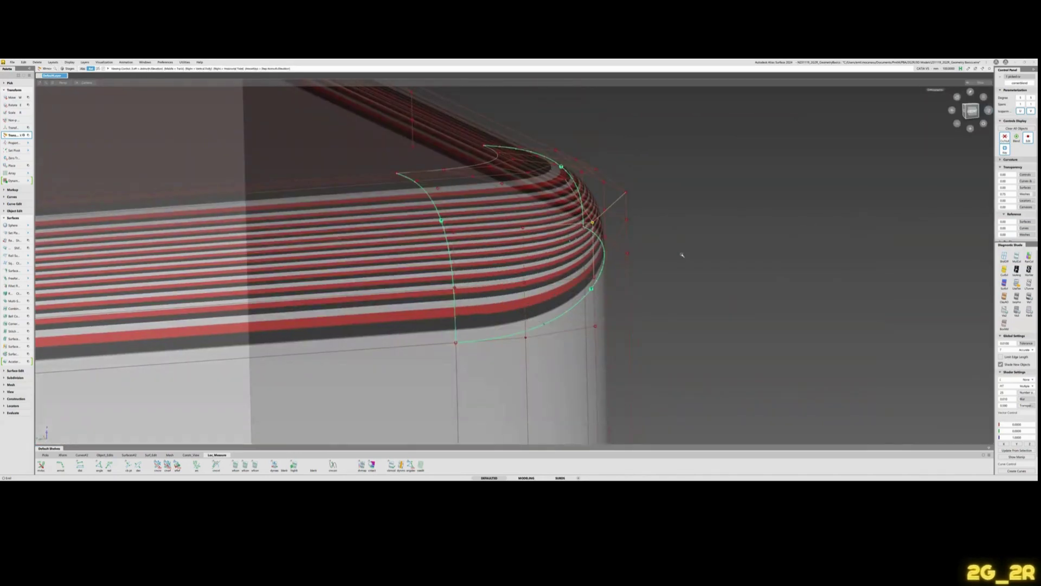
# Displace the two upper interior control vertices of the separate flat patch with the Move tool.
pyautogui.keyDown('alt'); pyautogui.keyDown('shift'); pyautogui.moveTo(681, 253); pyautogui.dragTo(618, 223); pyautogui.keyUp('shift'); pyautogui.keyUp('alt')
pyautogui.click(653, 250)
pyautogui.rightClick(619, 223)
pyautogui.rightClick(733, 207)
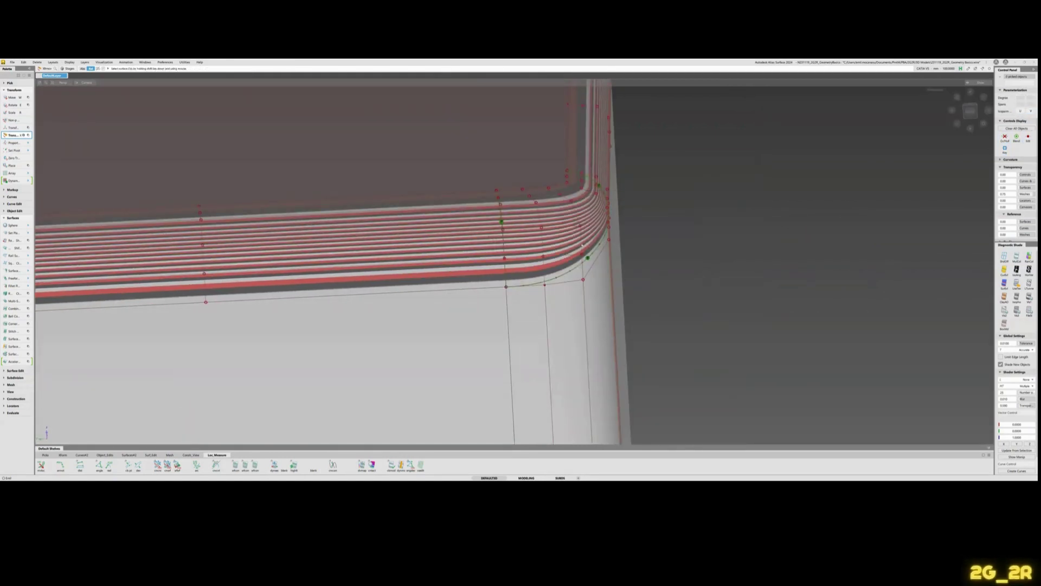
pyautogui.keyDown('alt'); pyautogui.keyDown('shift'); pyautogui.moveTo(746, 202); pyautogui.dragTo(649, 225); pyautogui.keyUp('shift'); pyautogui.keyUp('alt')
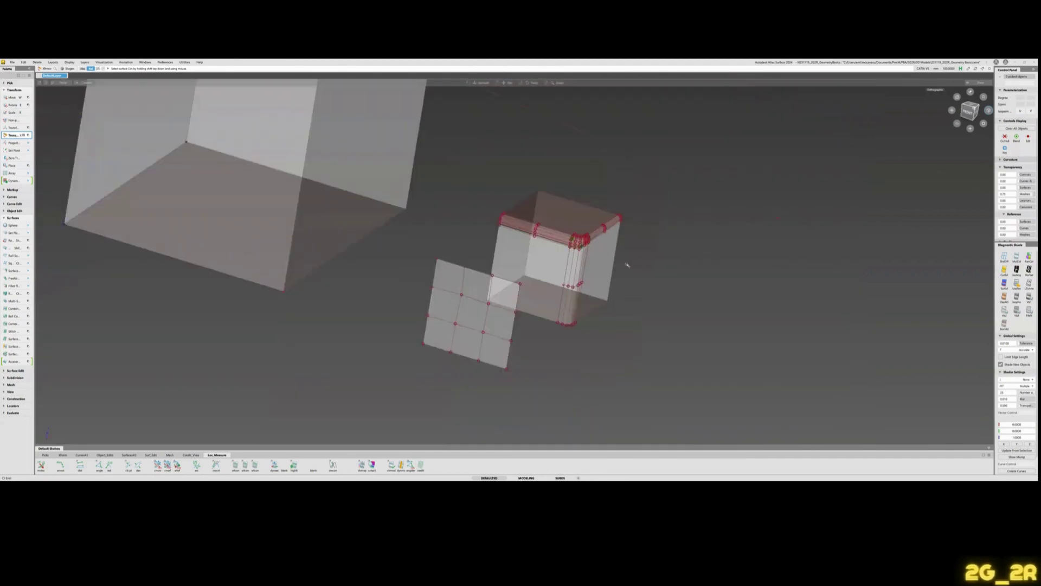
pyautogui.keyDown('alt'); pyautogui.keyDown('shift'); pyautogui.moveTo(623, 262); pyautogui.dragTo(543, 259); pyautogui.keyUp('shift'); pyautogui.keyUp('alt')
pyautogui.click(543, 259)
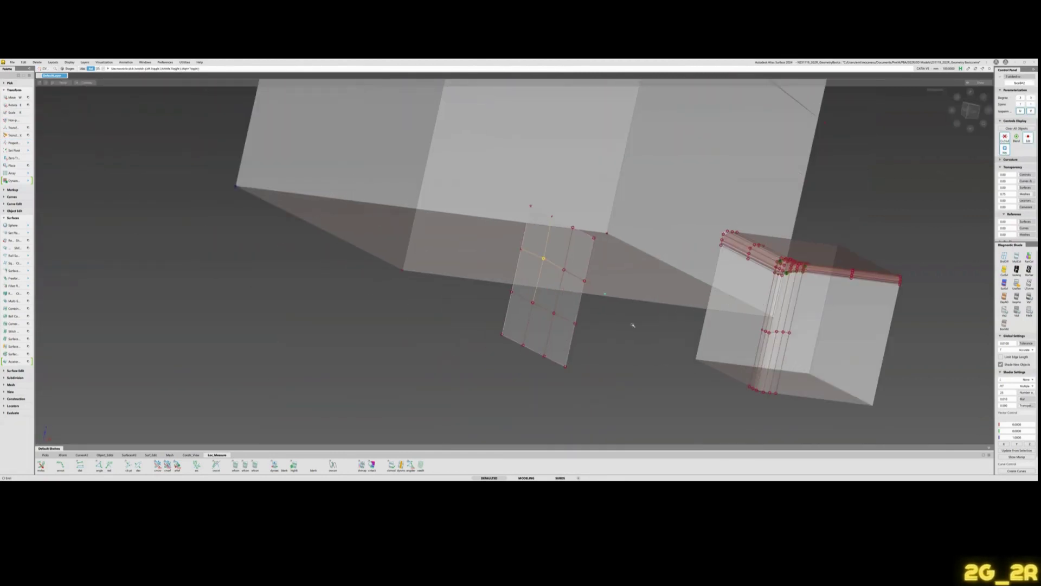
pyautogui.press('w')
pyautogui.moveTo(635, 328)
pyautogui.mouseDown()
pyautogui.moveTo(653, 323)
pyautogui.moveTo(559, 268)
pyautogui.moveTo(616, 297)
pyautogui.moveTo(642, 297)
pyautogui.mouseUp()
pyautogui.press('Escape')
# Switch the model to multi-colour diagnostic shading and turn off diagnostic shading on the flat patch.
pyautogui.click(1015, 288)
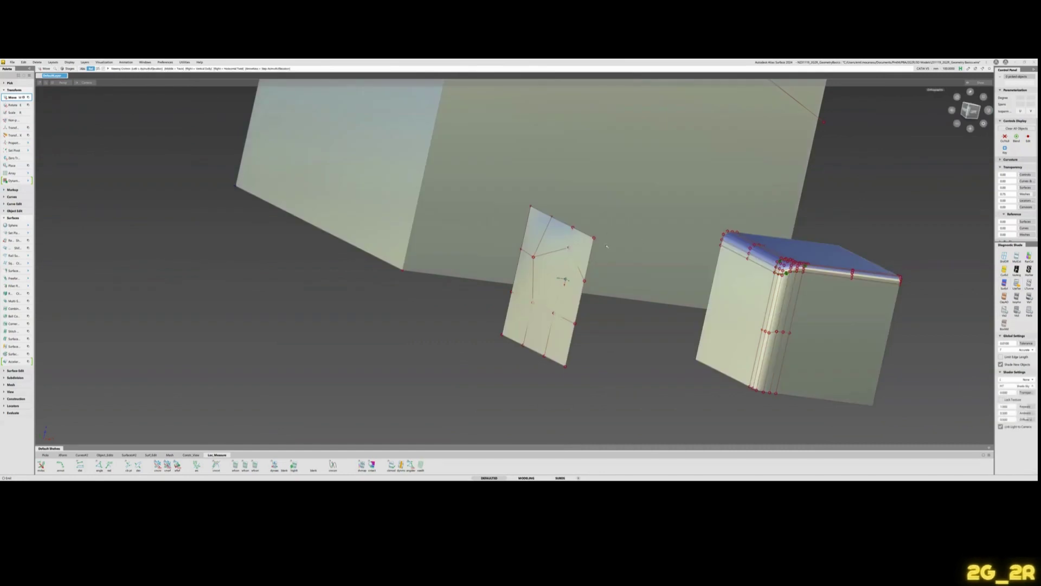
pyautogui.keyDown('alt'); pyautogui.keyDown('shift'); pyautogui.moveTo(523, 309); pyautogui.dragTo(561, 343); pyautogui.keyUp('shift'); pyautogui.keyUp('alt')
pyautogui.keyDown('alt'); pyautogui.keyDown('shift'); pyautogui.moveTo(560, 343); pyautogui.dragTo(624, 304, button='right'); pyautogui.keyUp('shift'); pyautogui.keyUp('alt')
pyautogui.keyDown('alt'); pyautogui.keyDown('shift'); pyautogui.moveTo(624, 304); pyautogui.dragTo(539, 277, button='middle'); pyautogui.keyUp('shift'); pyautogui.keyUp('alt')
pyautogui.hotkey('ctrl', 'e')
pyautogui.keyDown('ctrl'); pyautogui.click(457, 210); pyautogui.keyUp('ctrl')
pyautogui.keyDown('ctrl'); pyautogui.click(597, 290); pyautogui.keyUp('ctrl')
pyautogui.press('space')
pyautogui.press('c')
pyautogui.click(478, 239)
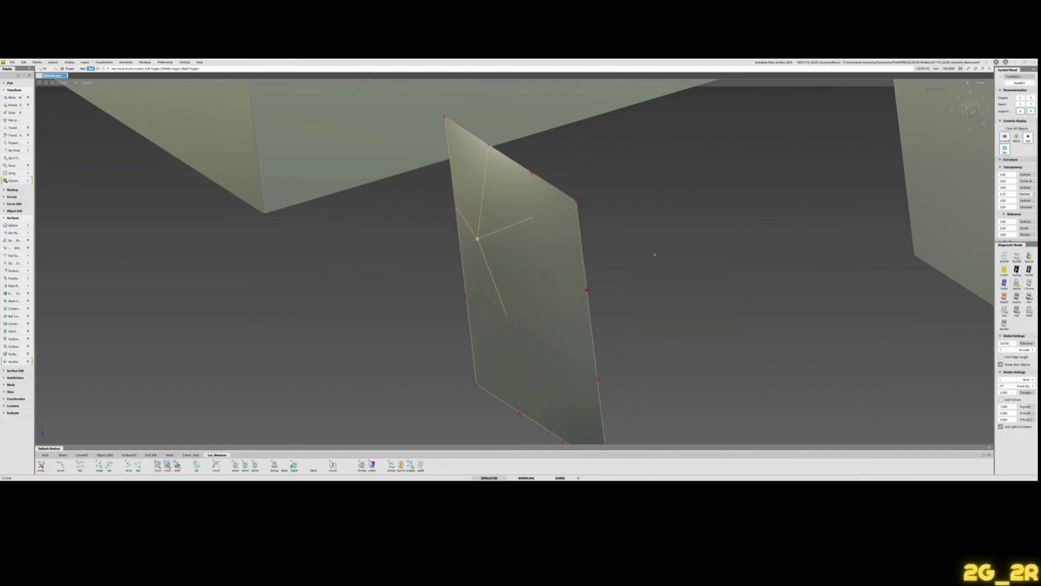
pyautogui.click(1005, 258)
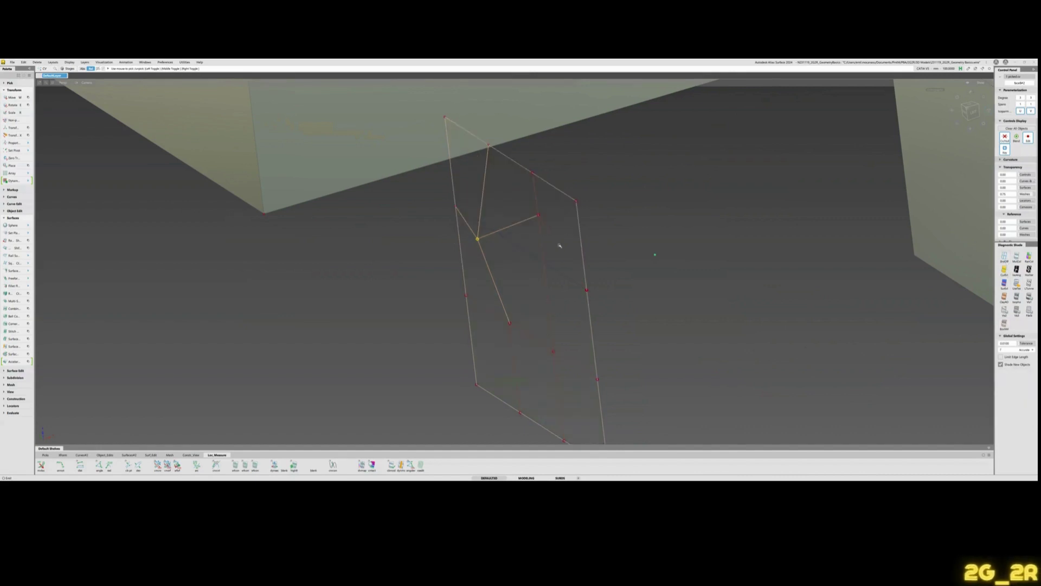
# Move the flat patch's two upper interior control vertices in View mode to straighten the second hull row.
pyautogui.press('x')
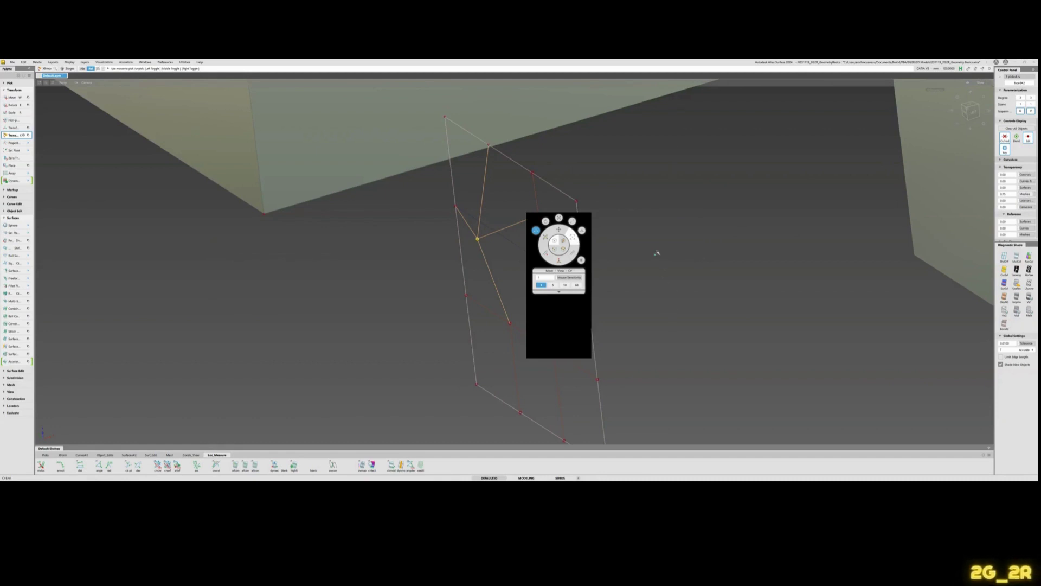
pyautogui.click(575, 239)
pyautogui.moveTo(711, 253); pyautogui.dragTo(743, 253)
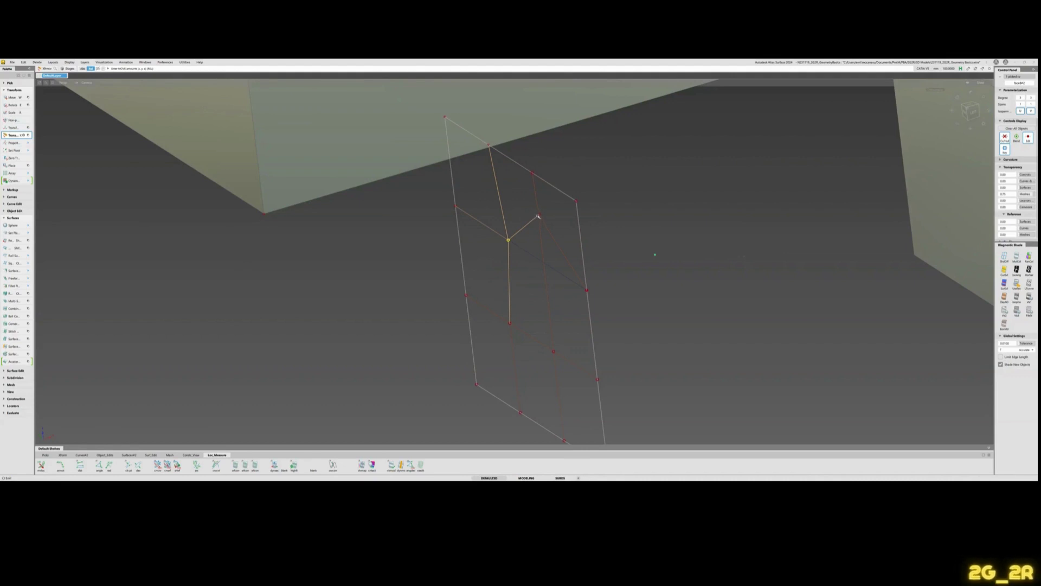
pyautogui.click(539, 217)
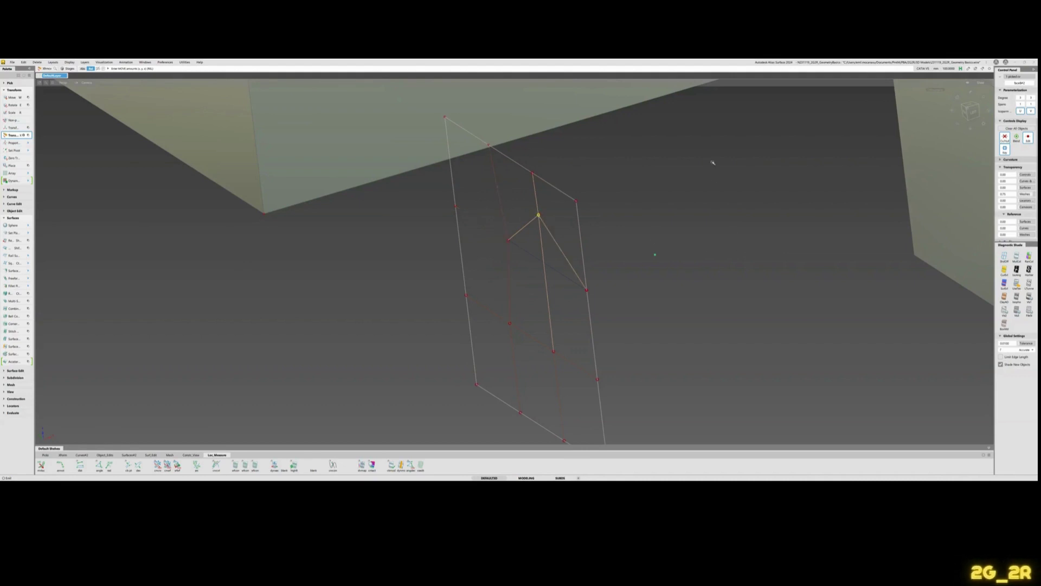
pyautogui.moveTo(707, 139); pyautogui.dragTo(714, 180)
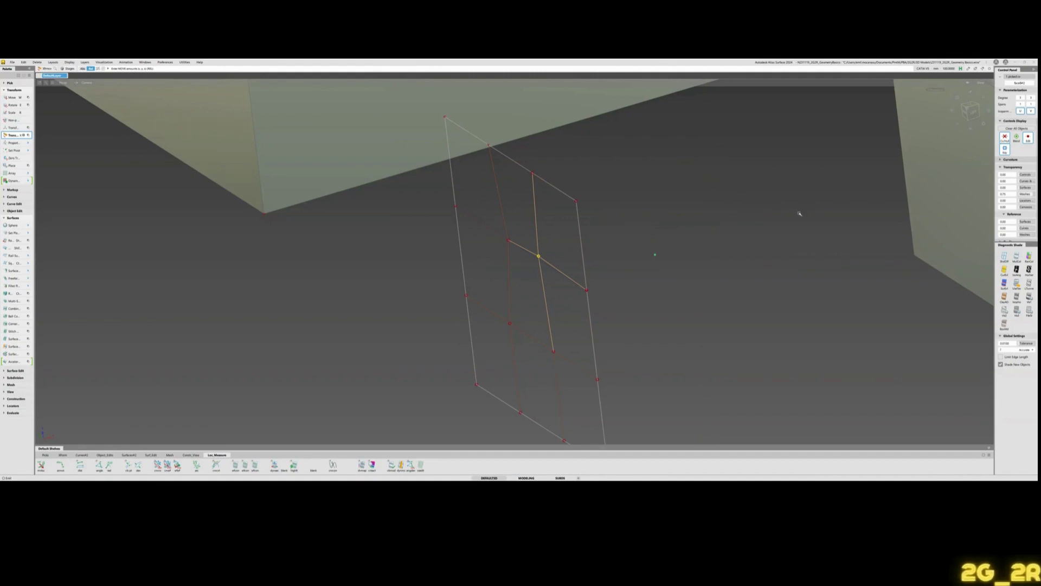
pyautogui.moveTo(799, 214); pyautogui.dragTo(799, 212)
# Fine-tune the flat patch's upper-left interior control vertex in View mode against the second hull row.
pyautogui.click(508, 239)
pyautogui.moveTo(634, 214); pyautogui.dragTo(634, 213)
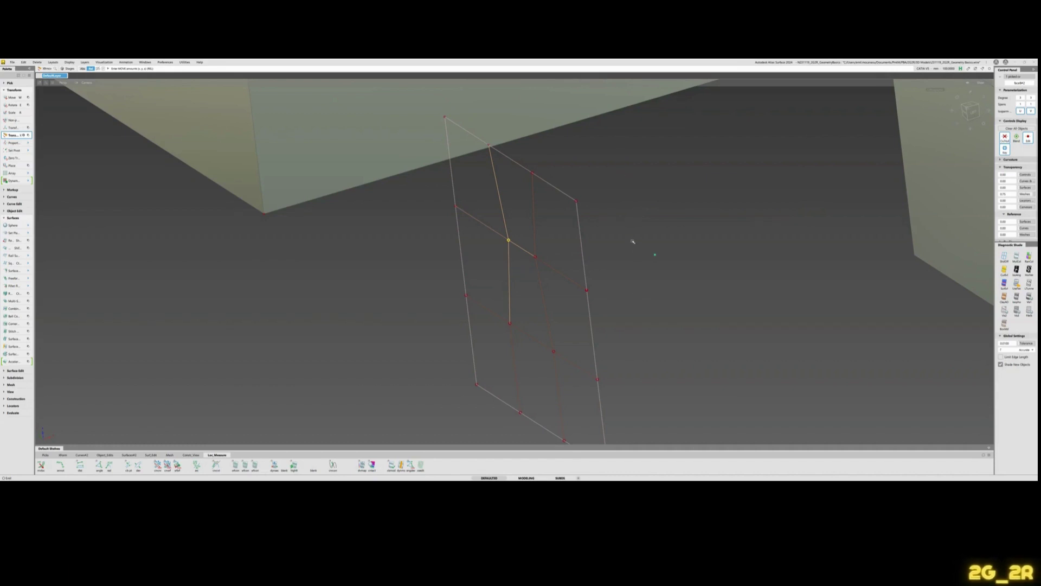
pyautogui.click(621, 235)
pyautogui.click(509, 240)
pyautogui.press('x')
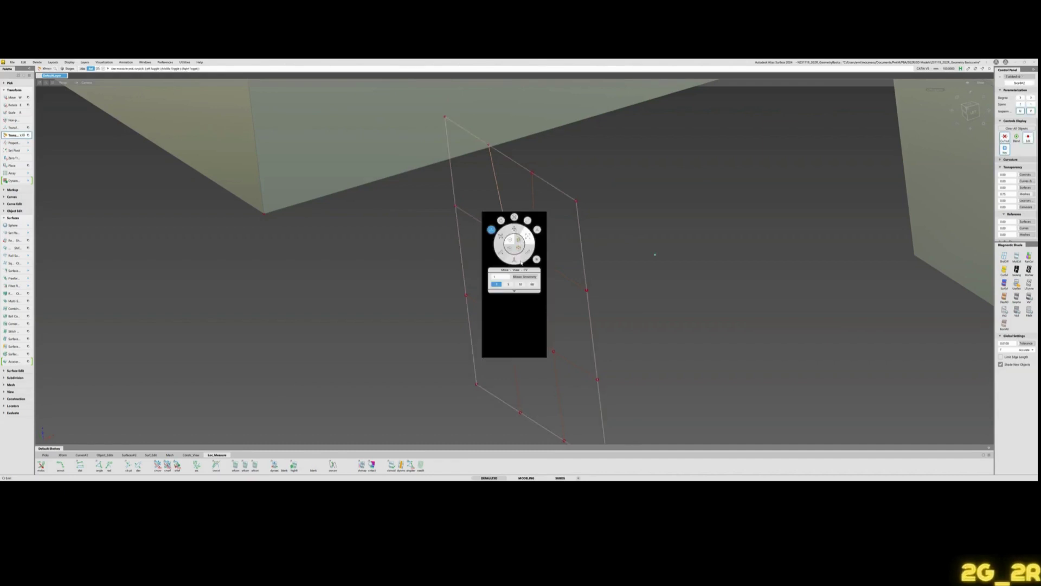
pyautogui.click(527, 237)
pyautogui.moveTo(715, 244); pyautogui.dragTo(712, 244)
pyautogui.click(643, 255)
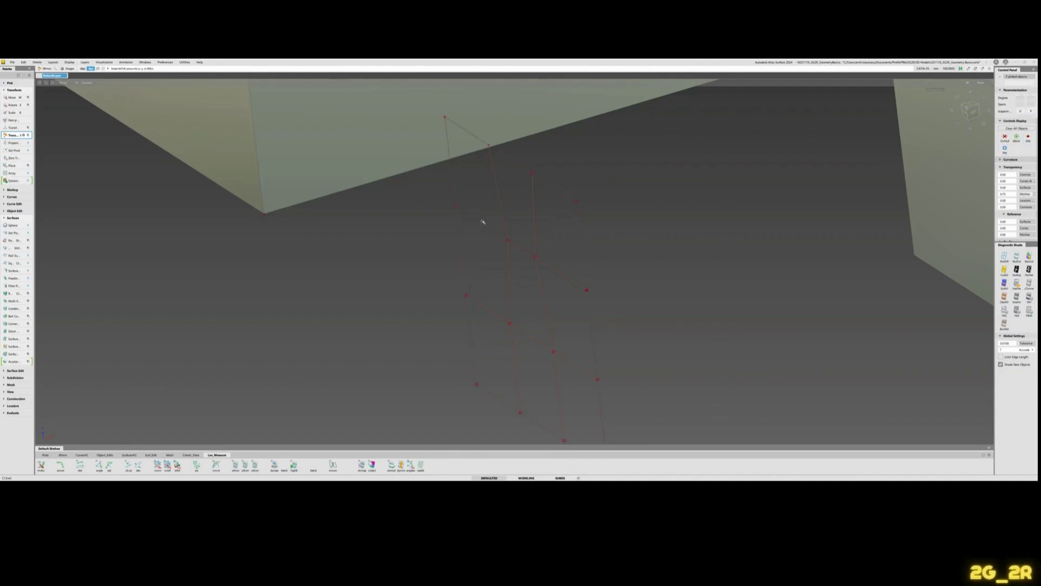
# Refine both upper interior control vertices of the flat patch at close range in View mode, aligning them along the hull row.
pyautogui.keyDown('alt'); pyautogui.keyDown('shift'); pyautogui.moveTo(535, 256); pyautogui.dragTo(581, 282, button='right'); pyautogui.keyUp('shift'); pyautogui.keyUp('alt')
pyautogui.keyDown('ctrl'); pyautogui.keyDown('shift'); pyautogui.moveTo(581, 283); pyautogui.dragTo(550, 263); pyautogui.keyUp('shift'); pyautogui.keyUp('ctrl')
pyautogui.moveTo(506, 237); pyautogui.dragTo(563, 241)
pyautogui.press('x')
pyautogui.click(592, 292)
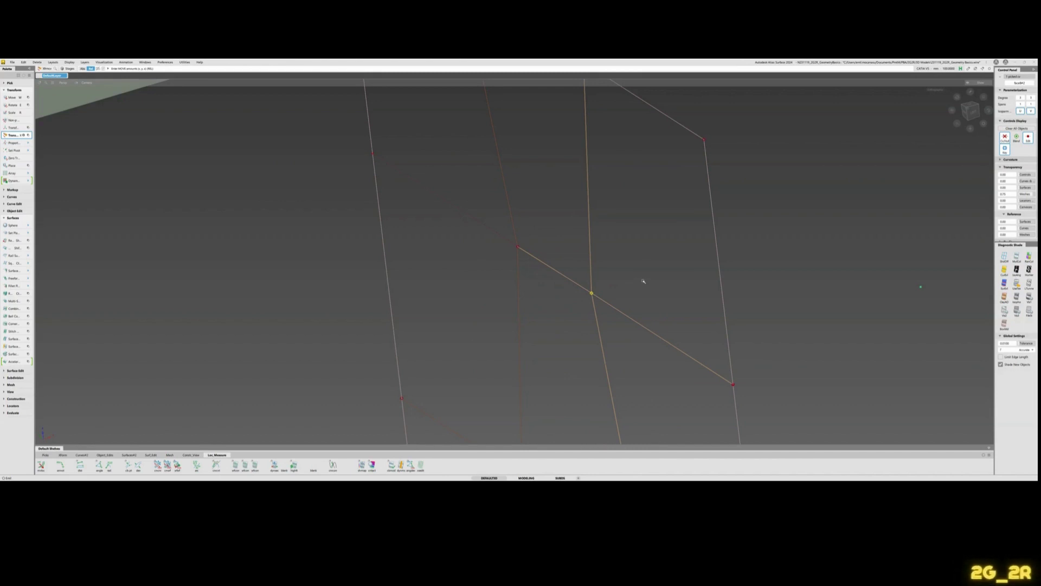
pyautogui.moveTo(643, 281); pyautogui.dragTo(633, 261)
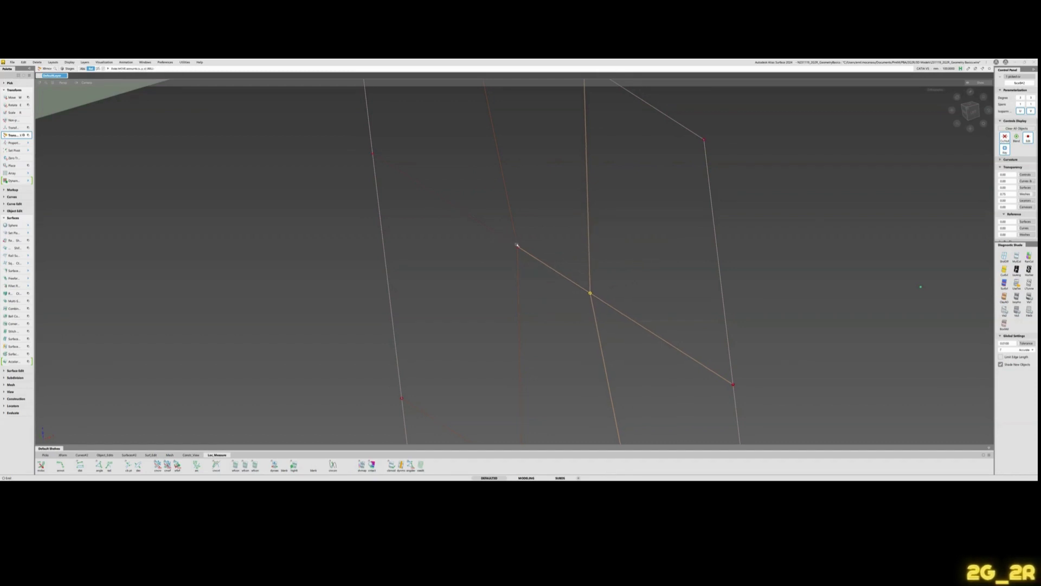
pyautogui.click(517, 246)
pyautogui.moveTo(532, 238); pyautogui.dragTo(533, 238)
pyautogui.click(536, 238)
# Clear the boxes and the flat patch from the view to work on a single curve.
pyautogui.keyDown('alt'); pyautogui.keyDown('shift'); pyautogui.moveTo(539, 196); pyautogui.dragTo(560, 314, button='right'); pyautogui.keyUp('shift'); pyautogui.keyUp('alt')
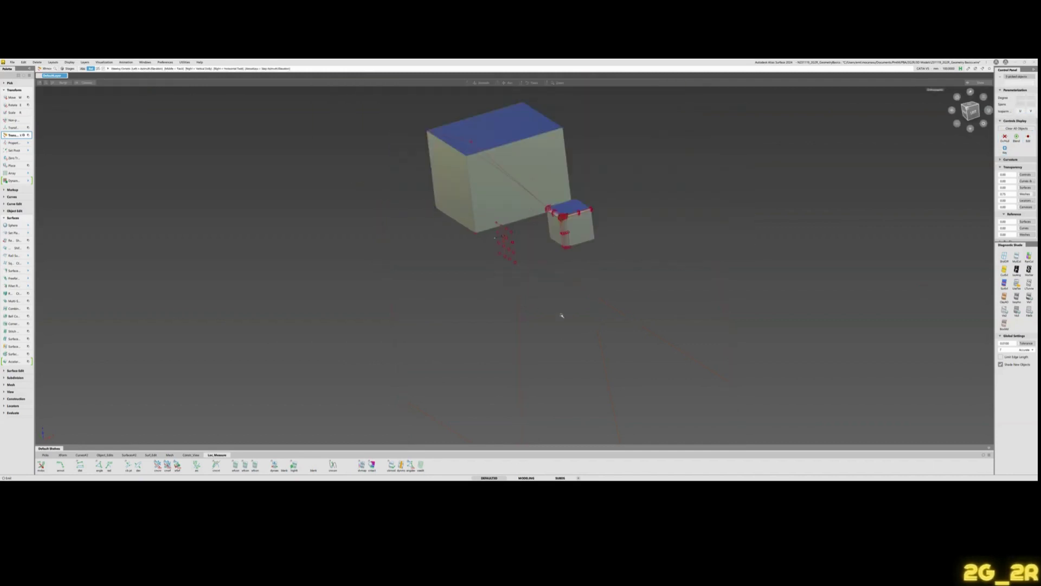
pyautogui.keyDown('alt'); pyautogui.keyDown('shift'); pyautogui.moveTo(560, 314); pyautogui.dragTo(702, 298); pyautogui.keyUp('shift'); pyautogui.keyUp('alt')
pyautogui.keyDown('alt'); pyautogui.keyDown('shift'); pyautogui.moveTo(482, 209); pyautogui.dragTo(522, 294, button='middle'); pyautogui.keyUp('shift'); pyautogui.keyUp('alt')
pyautogui.click(522, 294)
pyautogui.keyDown('alt'); pyautogui.keyDown('shift'); pyautogui.moveTo(522, 294); pyautogui.dragTo(556, 281); pyautogui.keyUp('shift'); pyautogui.keyUp('alt')
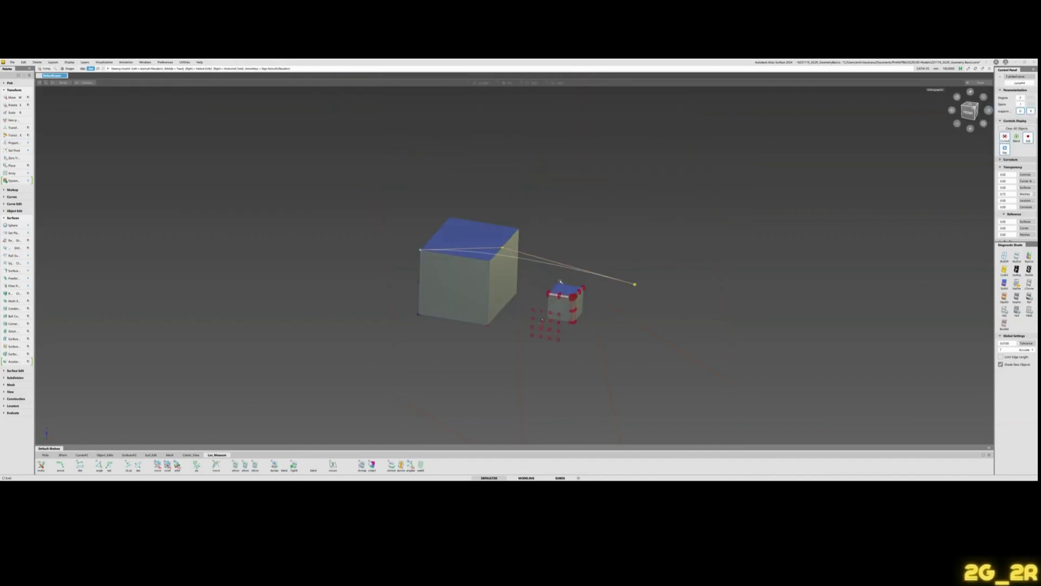
pyautogui.hotkey('alt', 'h')
pyautogui.press('Delete')
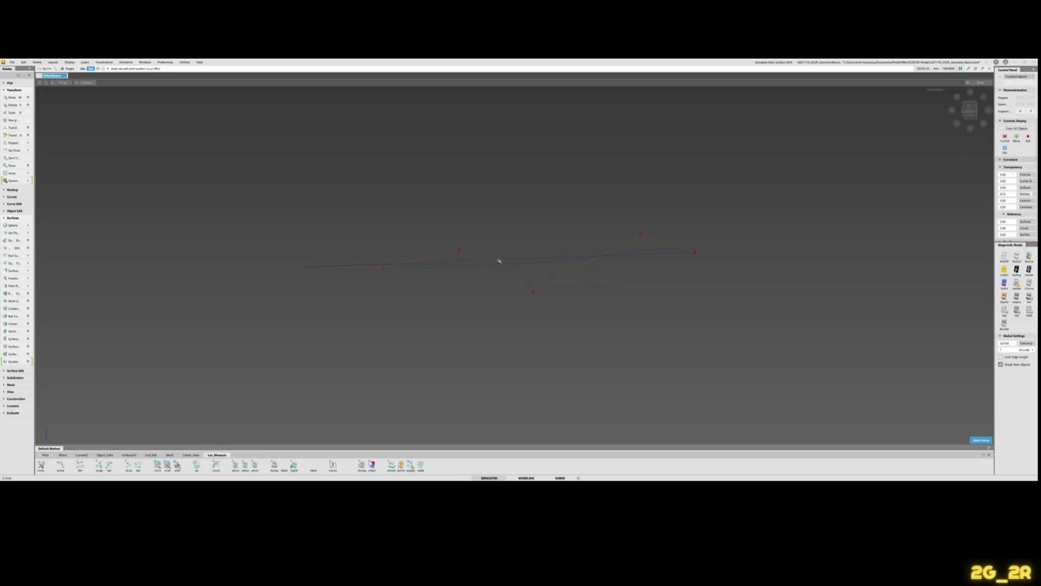
# Align the wavy curve's second and third control vertices with the straight line between its ends in View mode.
pyautogui.keyDown('ctrl'); pyautogui.keyDown('shift'); pyautogui.moveTo(496, 262); pyautogui.dragTo(450, 264); pyautogui.keyUp('shift'); pyautogui.keyUp('ctrl')
pyautogui.click(382, 268)
pyautogui.press('x')
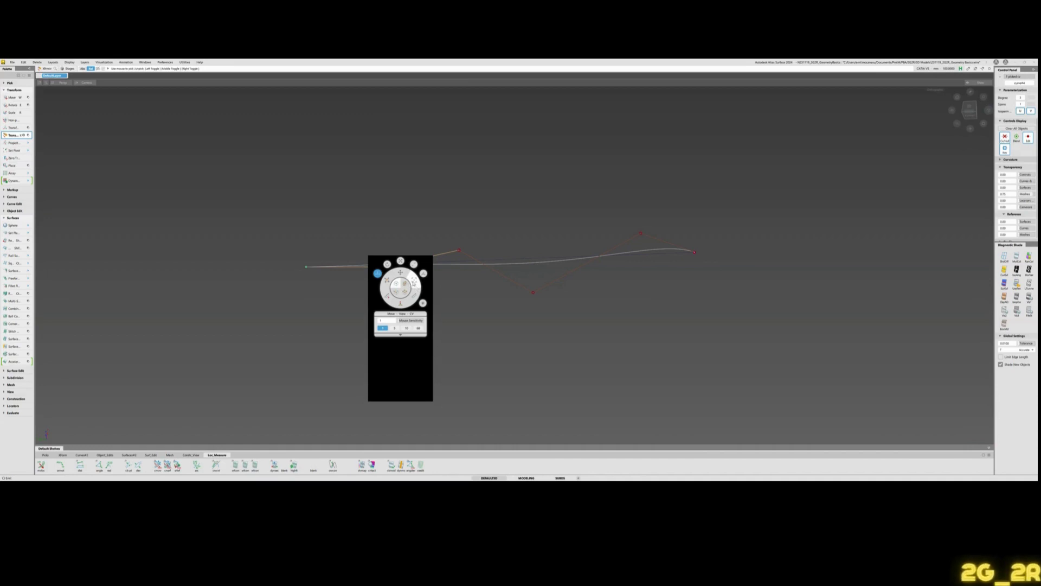
pyautogui.click(415, 282)
pyautogui.keyDown('alt'); pyautogui.keyDown('shift'); pyautogui.moveTo(433, 330); pyautogui.dragTo(444, 305, button='right'); pyautogui.keyUp('shift'); pyautogui.keyUp('alt')
pyautogui.keyDown('alt'); pyautogui.keyDown('shift'); pyautogui.moveTo(444, 305); pyautogui.dragTo(491, 313, button='middle'); pyautogui.keyUp('shift'); pyautogui.keyUp('alt')
pyautogui.moveTo(434, 332); pyautogui.dragTo(434, 337, button='right')
pyautogui.moveTo(435, 337); pyautogui.dragTo(437, 334)
pyautogui.moveTo(496, 193); pyautogui.dragTo(497, 222)
# Move the curve's fourth and fifth control vertices in View mode onto the straight line between its end points.
pyautogui.click(610, 329)
pyautogui.moveTo(709, 365); pyautogui.dragTo(708, 305)
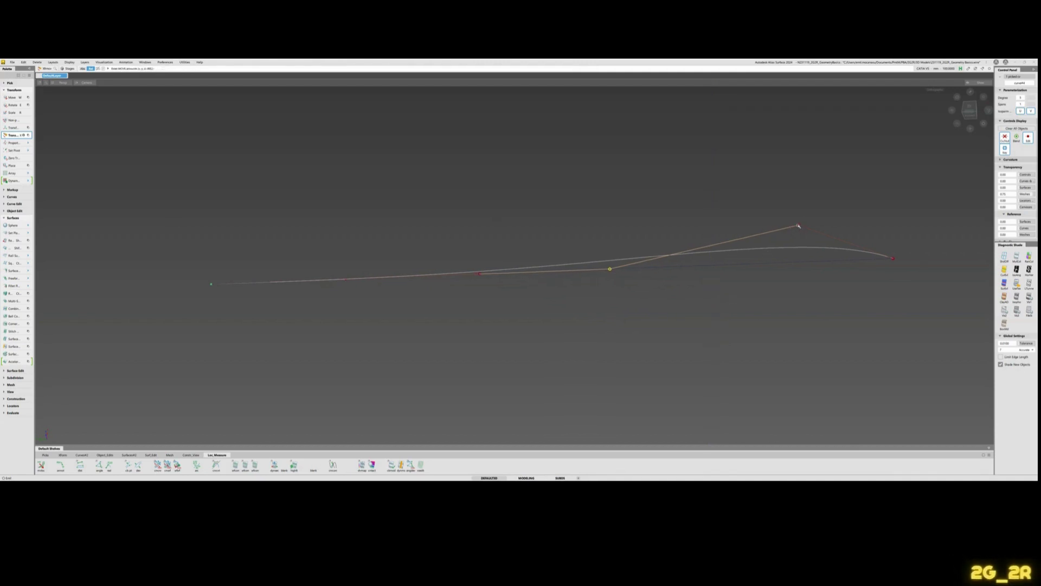
pyautogui.click(799, 225)
pyautogui.moveTo(844, 196); pyautogui.dragTo(818, 224)
pyautogui.hotkey('ctrl', 'z')
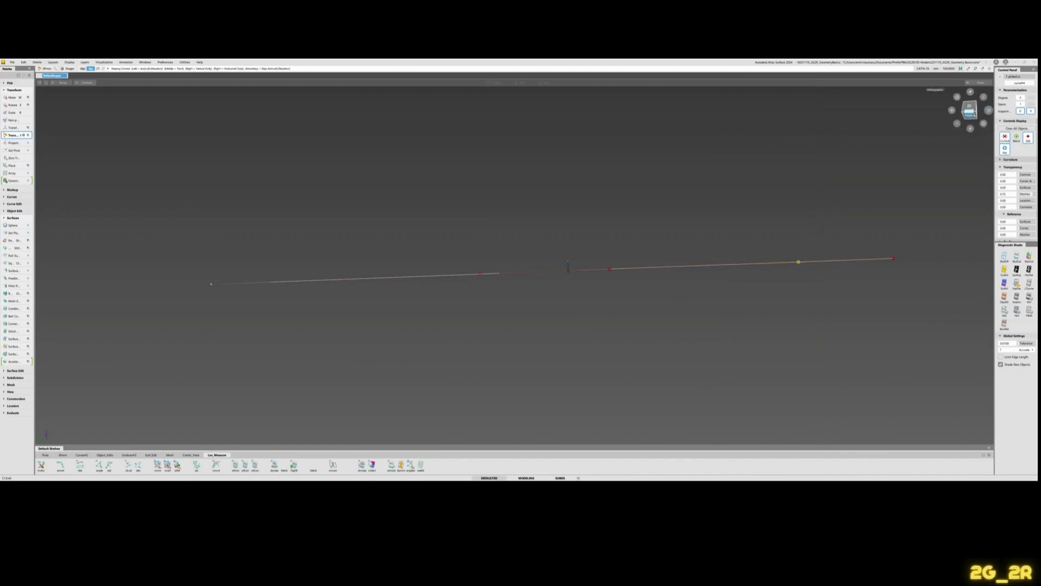
# Examine the straightened curve from several view angles to check the alignment of its control vertices.
pyautogui.keyDown('alt'); pyautogui.keyDown('shift'); pyautogui.moveTo(952, 111); pyautogui.dragTo(922, 111); pyautogui.keyUp('shift'); pyautogui.keyUp('alt')
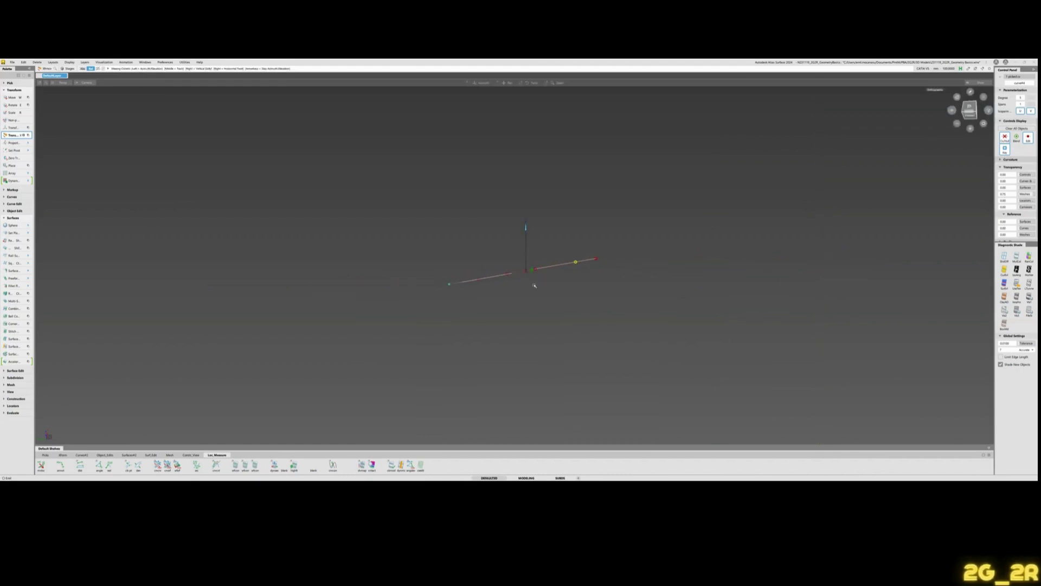
pyautogui.keyDown('alt'); pyautogui.keyDown('shift'); pyautogui.click(520, 272); pyautogui.keyUp('shift'); pyautogui.keyUp('alt')
pyautogui.scroll(5, 608, 292)
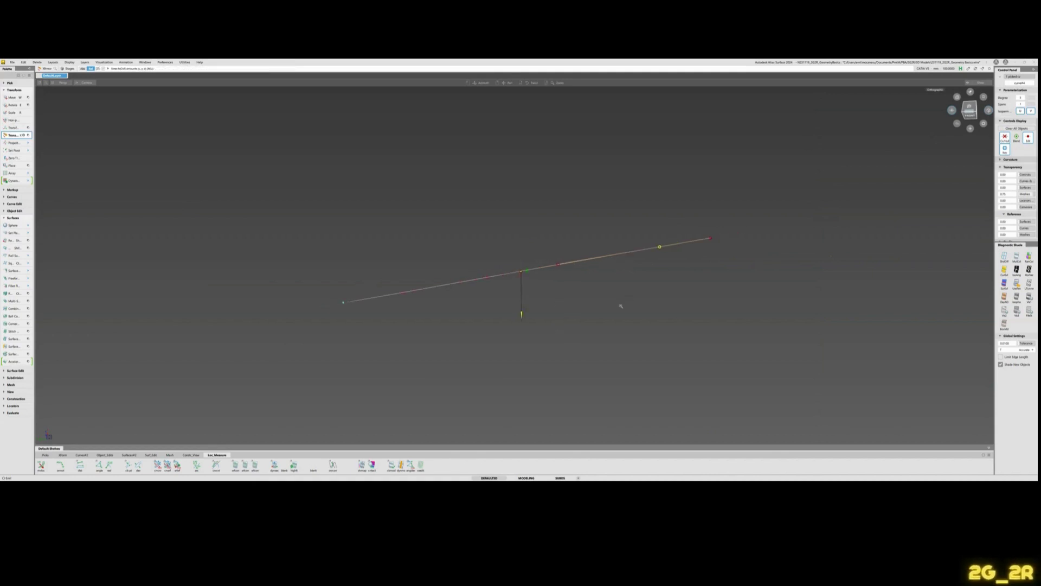
pyautogui.keyDown('alt'); pyautogui.keyDown('shift'); pyautogui.moveTo(682, 305); pyautogui.dragTo(672, 303); pyautogui.keyUp('shift'); pyautogui.keyUp('alt')
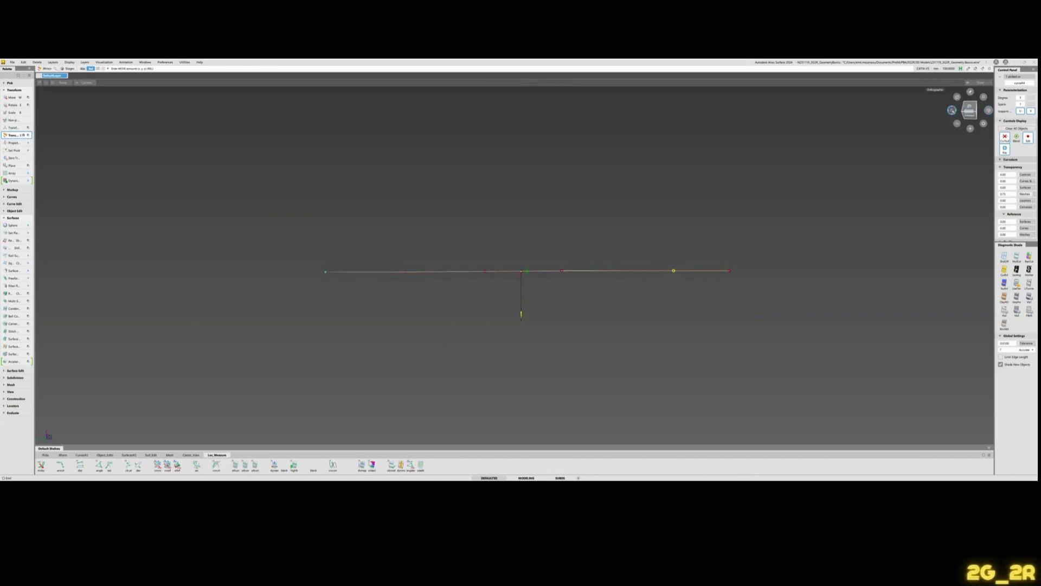
pyautogui.click(952, 111)
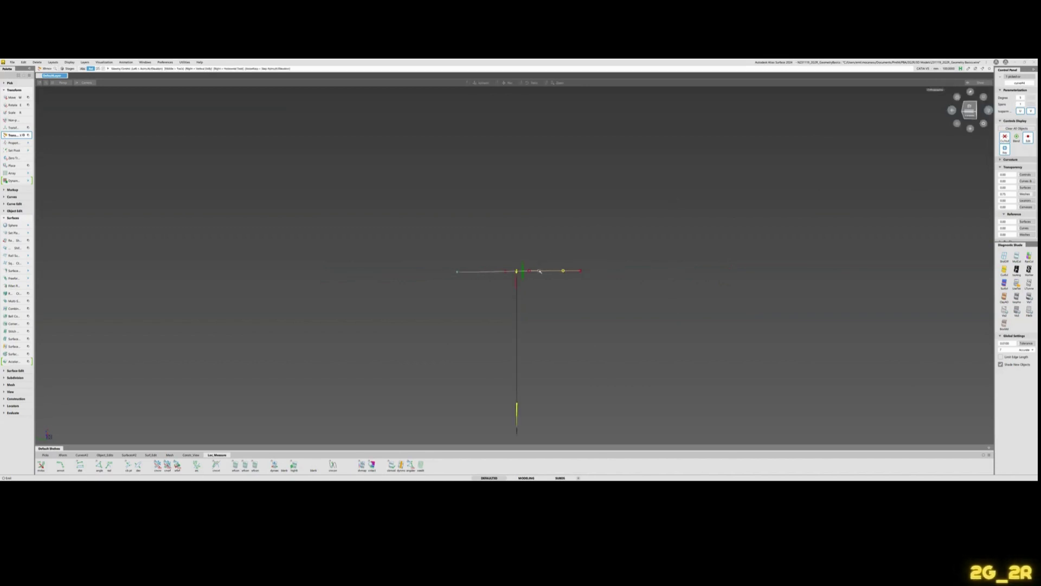
# Move the control vertex next to the curve's end vertically in the edge-on view onto the line between its end points.
pyautogui.keyDown('alt'); pyautogui.keyDown('shift'); pyautogui.moveTo(539, 271); pyautogui.dragTo(700, 202); pyautogui.keyUp('shift'); pyautogui.keyUp('alt')
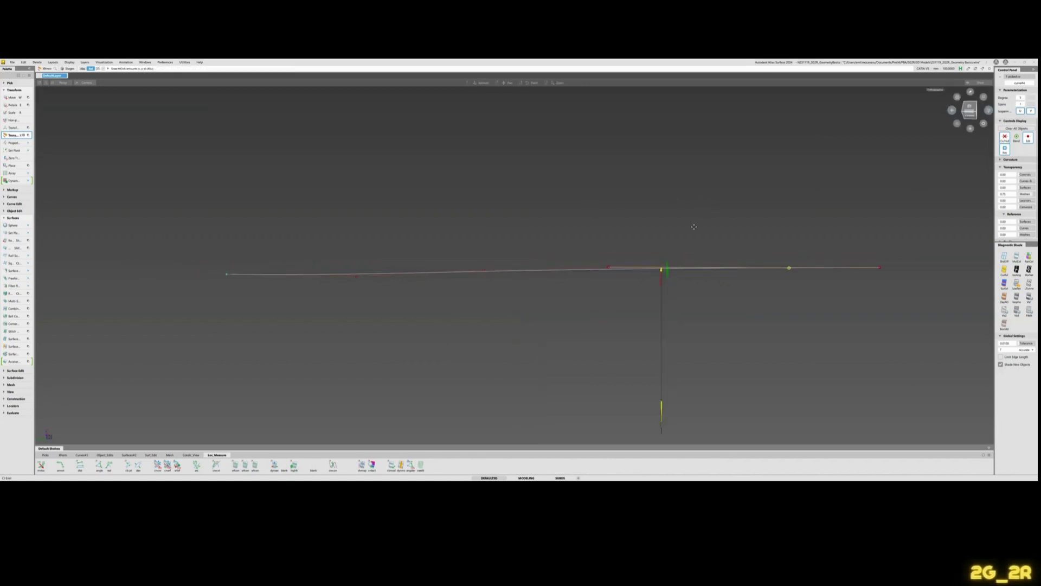
pyautogui.keyDown('alt'); pyautogui.keyDown('shift'); pyautogui.moveTo(694, 227); pyautogui.dragTo(692, 227, button='middle'); pyautogui.keyUp('shift'); pyautogui.keyUp('alt')
pyautogui.press('Escape')
pyautogui.press('c')
pyautogui.moveTo(785, 250); pyautogui.dragTo(812, 287)
pyautogui.press('x')
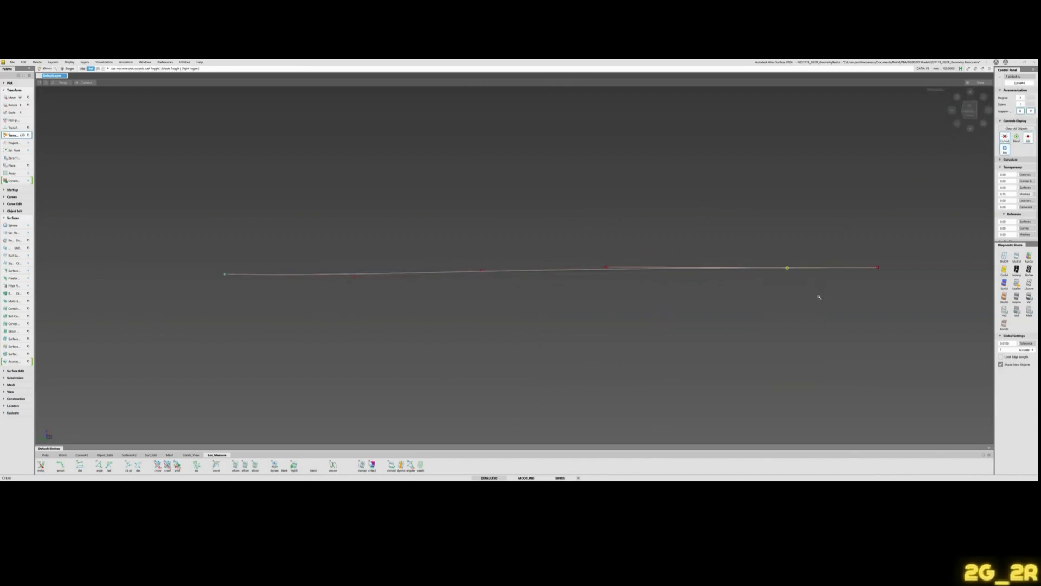
pyautogui.moveTo(818, 295); pyautogui.dragTo(821, 299, button='right')
pyautogui.moveTo(821, 298); pyautogui.dragTo(822, 294)
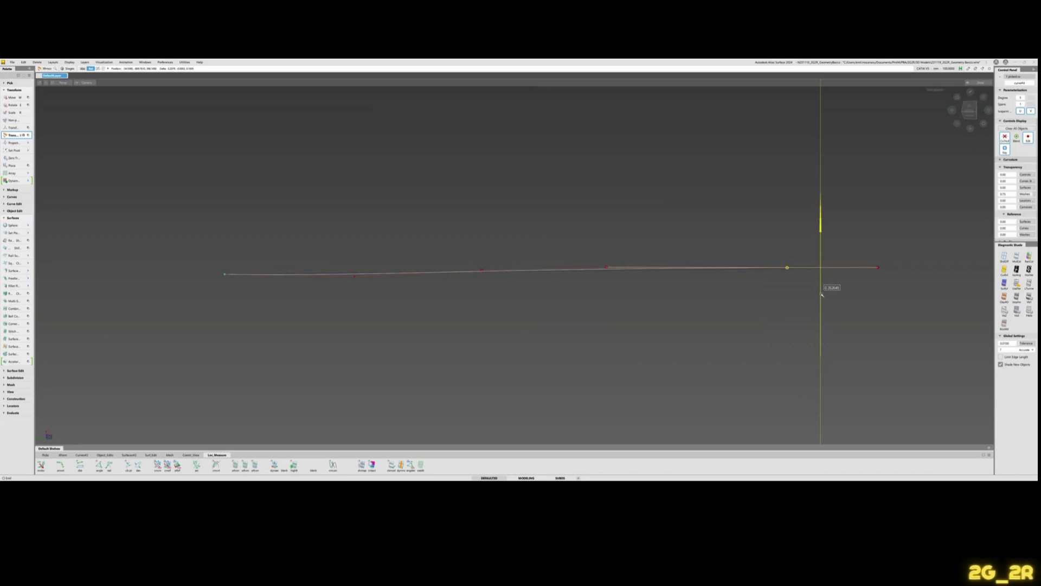
pyautogui.press('x')
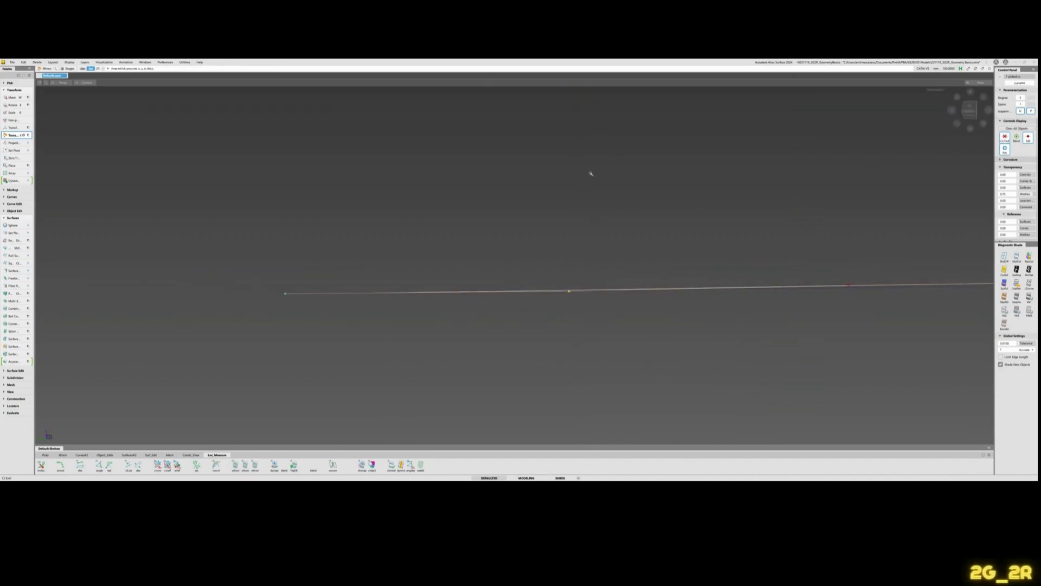
# Pick the curve's next inner control vertices in turn and shift the offset one vertically onto the straight line.
pyautogui.keyDown('alt'); pyautogui.keyDown('shift'); pyautogui.moveTo(737, 202); pyautogui.dragTo(625, 227, button='middle'); pyautogui.keyUp('shift'); pyautogui.keyUp('alt')
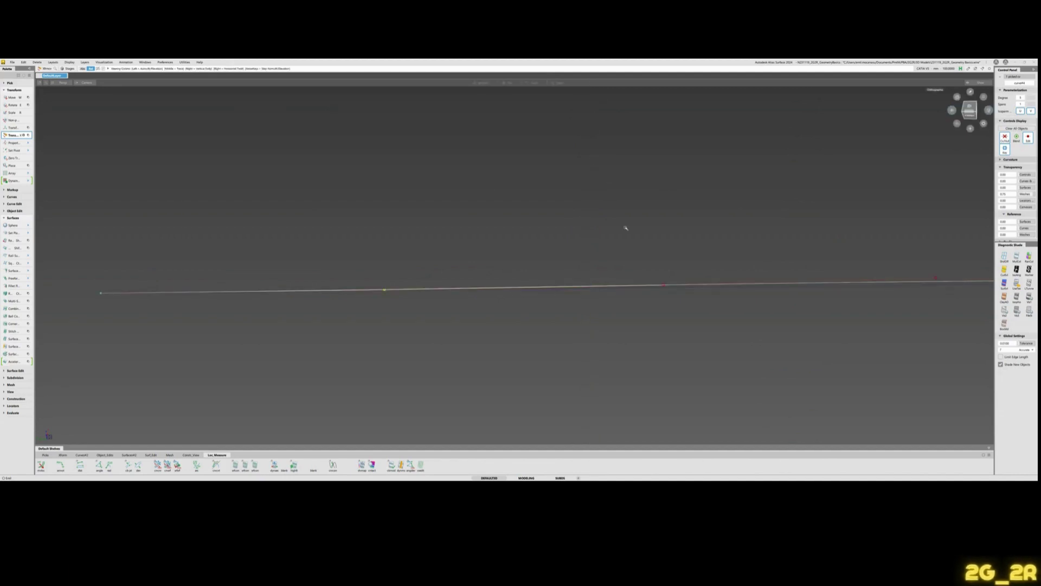
pyautogui.click(663, 286)
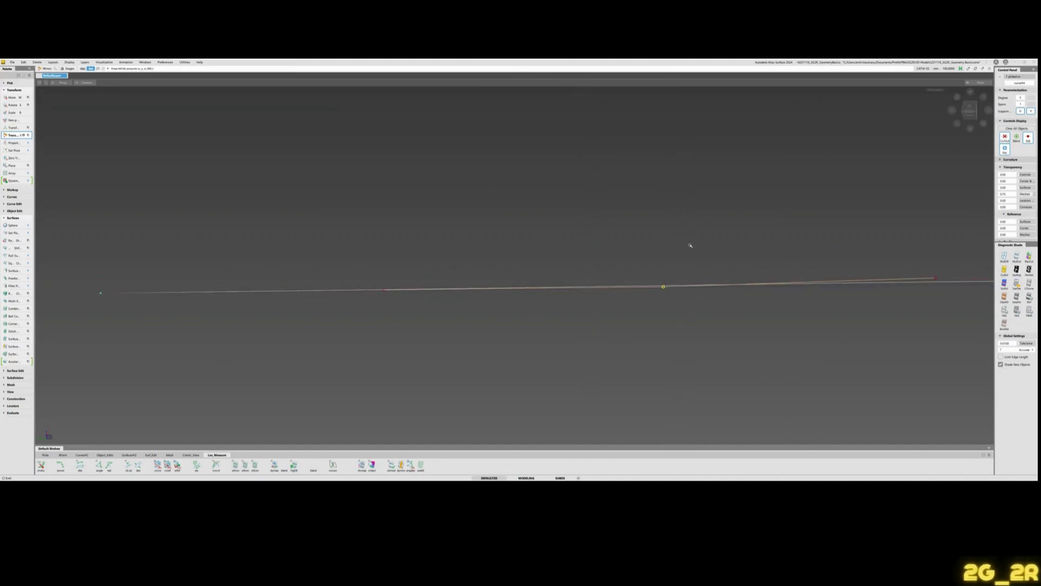
pyautogui.keyDown('alt'); pyautogui.keyDown('shift'); pyautogui.moveTo(773, 220); pyautogui.dragTo(596, 219, button='middle'); pyautogui.keyUp('shift'); pyautogui.keyUp('alt')
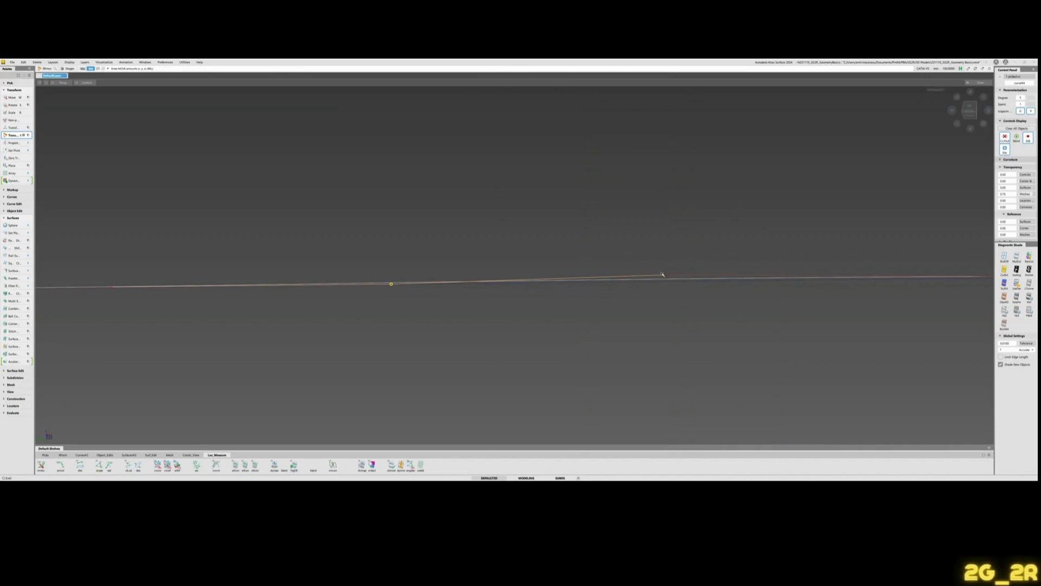
pyautogui.click(663, 276)
pyautogui.moveTo(695, 293); pyautogui.dragTo(695, 320, button='right')
# Create a Double Sided draft surface from the straight line between the curve's ends, using the View direction in an edge-on view.
pyautogui.keyDown('alt'); pyautogui.keyDown('shift'); pyautogui.moveTo(675, 217); pyautogui.dragTo(736, 257, button='right'); pyautogui.keyUp('shift'); pyautogui.keyUp('alt')
pyautogui.click(894, 196)
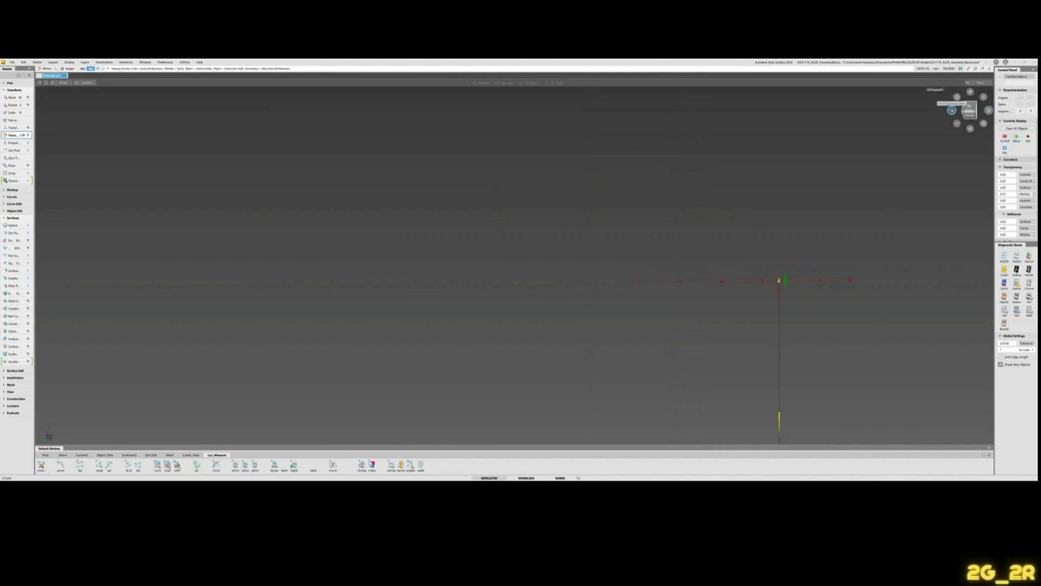
pyautogui.click(951, 111)
pyautogui.keyDown('alt'); pyautogui.keyDown('shift'); pyautogui.moveTo(845, 212); pyautogui.dragTo(709, 212, button='middle'); pyautogui.keyUp('shift'); pyautogui.keyUp('alt')
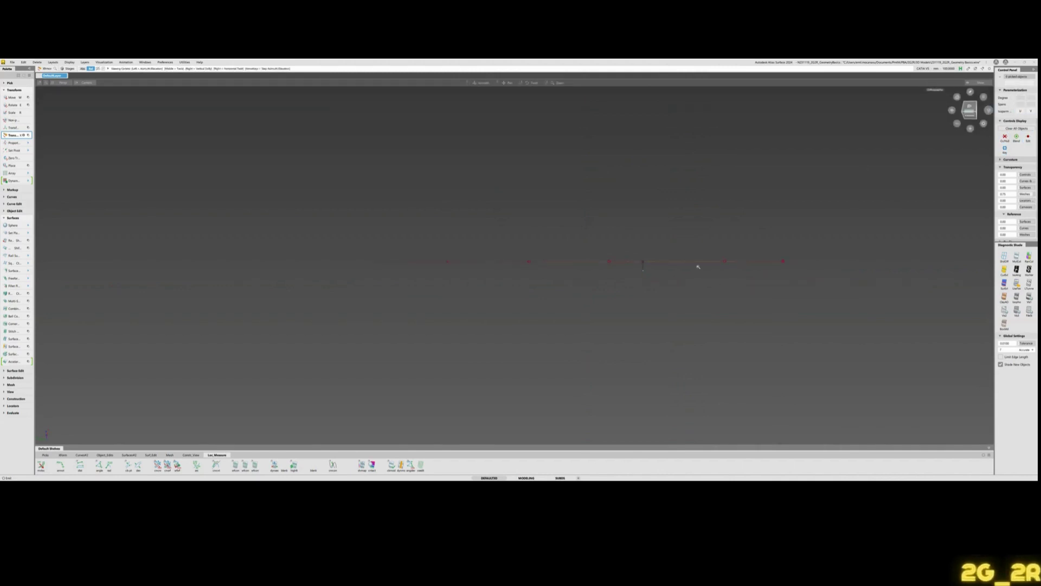
pyautogui.keyDown('alt'); pyautogui.keyDown('shift'); pyautogui.moveTo(698, 266); pyautogui.dragTo(700, 265, button='right'); pyautogui.keyUp('shift'); pyautogui.keyUp('alt')
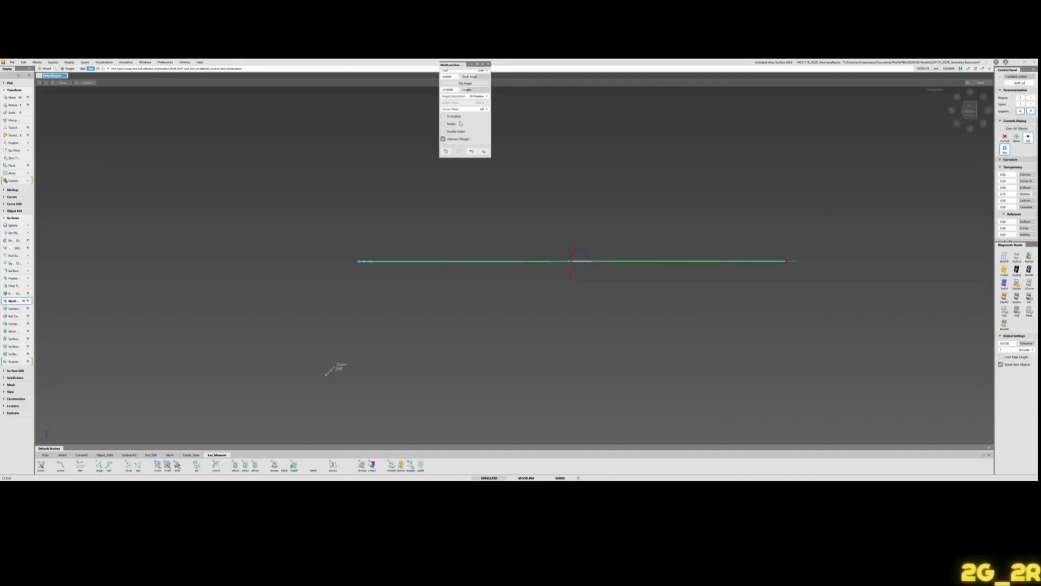
pyautogui.scroll(-5, 461, 124)
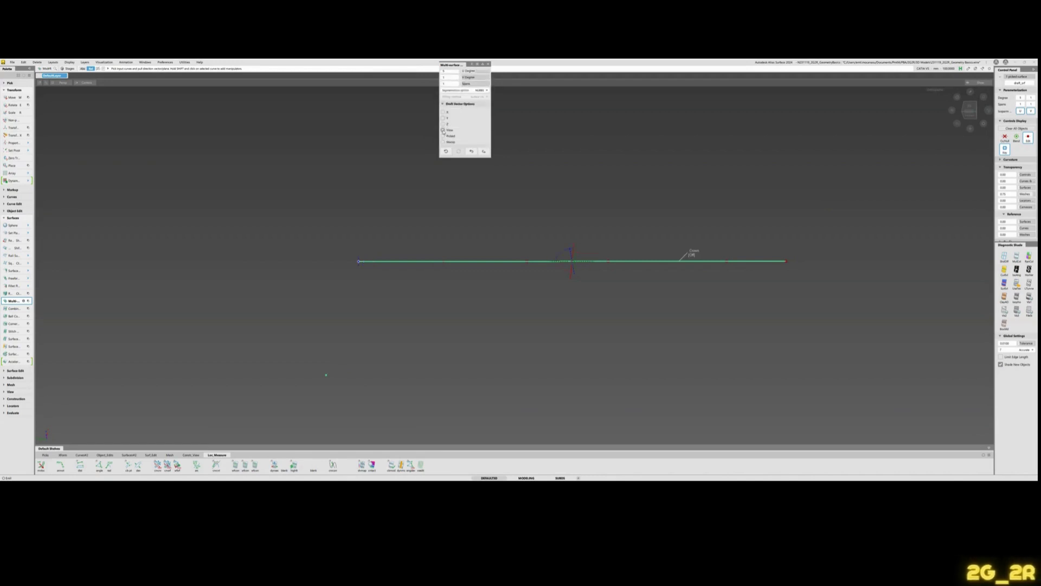
pyautogui.scroll(6, 452, 120)
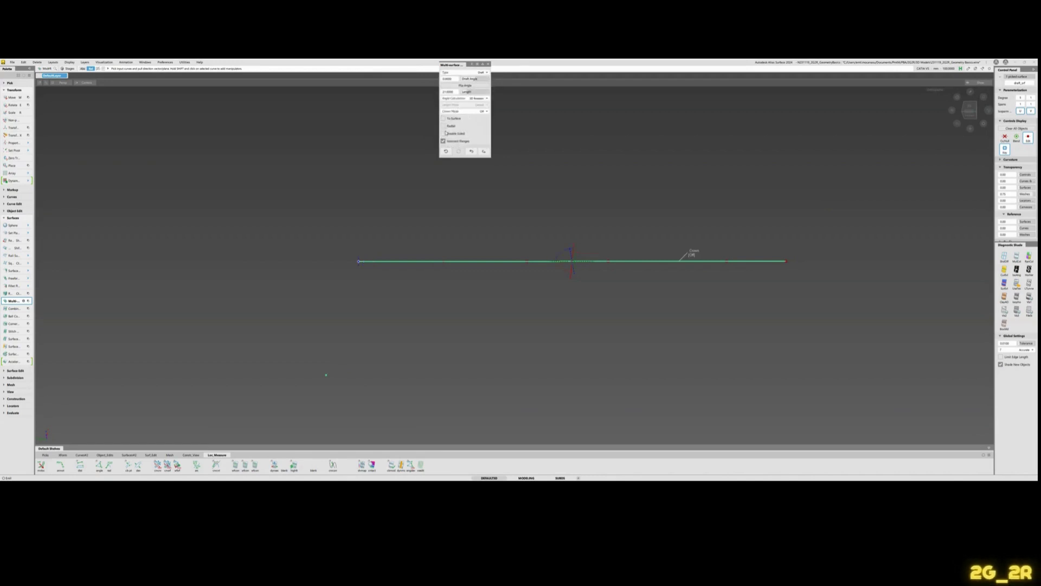
pyautogui.click(450, 132)
pyautogui.click(444, 141)
pyautogui.click(484, 152)
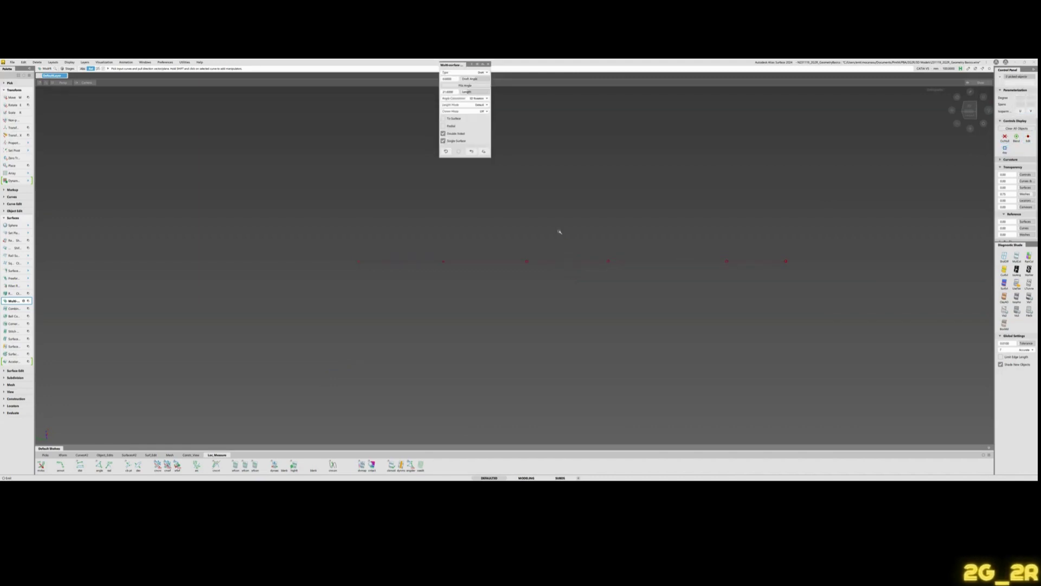
# Extend the long edge of the draft surface sideways beyond the curve's bulge.
pyautogui.keyDown('alt'); pyautogui.keyDown('shift'); pyautogui.moveTo(560, 232); pyautogui.dragTo(637, 297); pyautogui.keyUp('shift'); pyautogui.keyUp('alt')
pyautogui.keyDown('ctrl'); pyautogui.keyDown('shift'); pyautogui.moveTo(581, 226); pyautogui.dragTo(584, 258); pyautogui.keyUp('shift'); pyautogui.keyUp('ctrl')
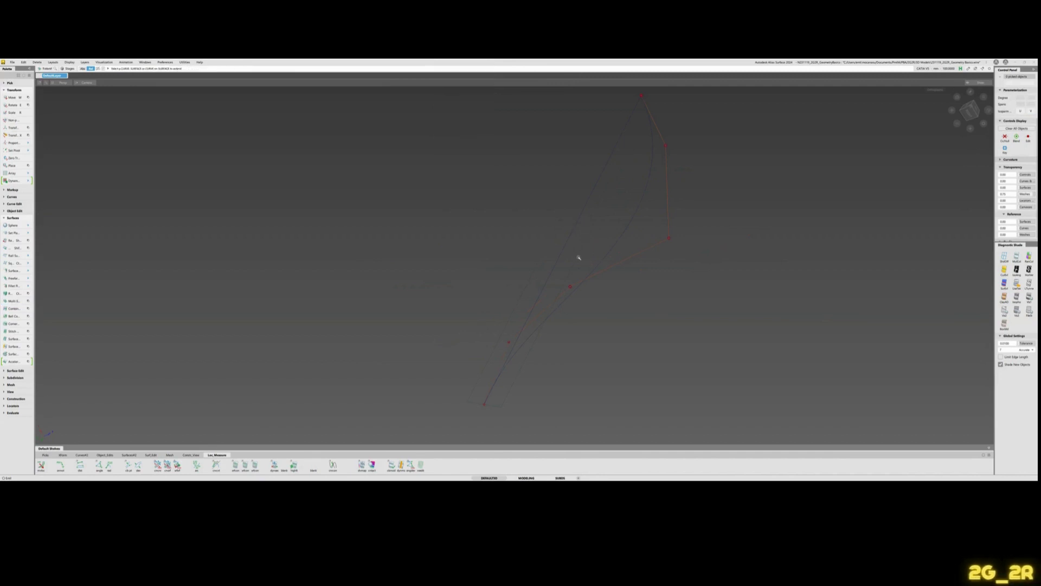
pyautogui.click(579, 257)
pyautogui.press('Return')
pyautogui.moveTo(720, 330); pyautogui.dragTo(974, 364)
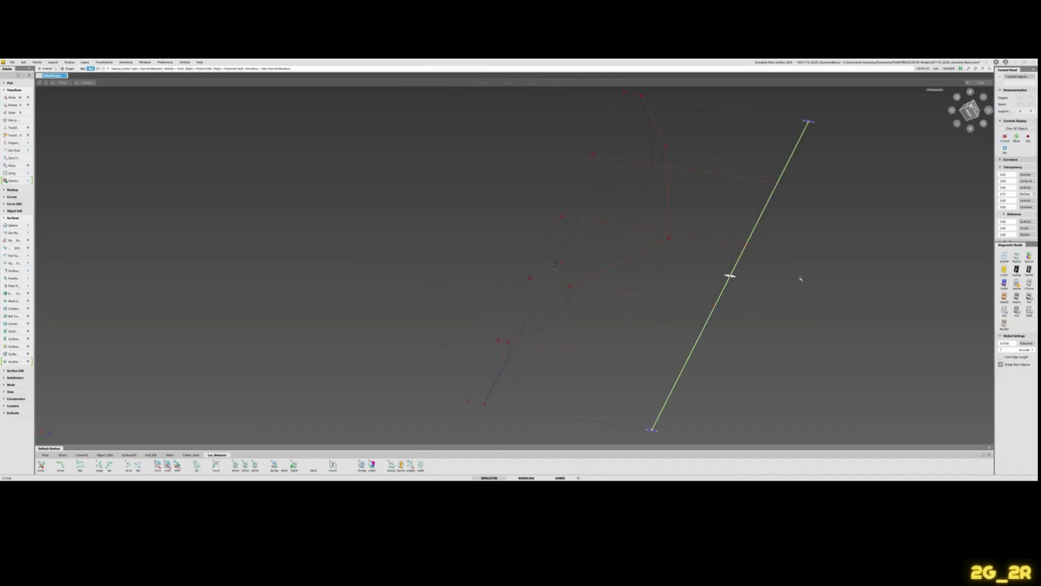
pyautogui.keyDown('alt'); pyautogui.keyDown('shift'); pyautogui.moveTo(801, 276); pyautogui.dragTo(802, 283, button='middle'); pyautogui.keyUp('shift'); pyautogui.keyUp('alt')
pyautogui.hotkey('ctrl', 'z')
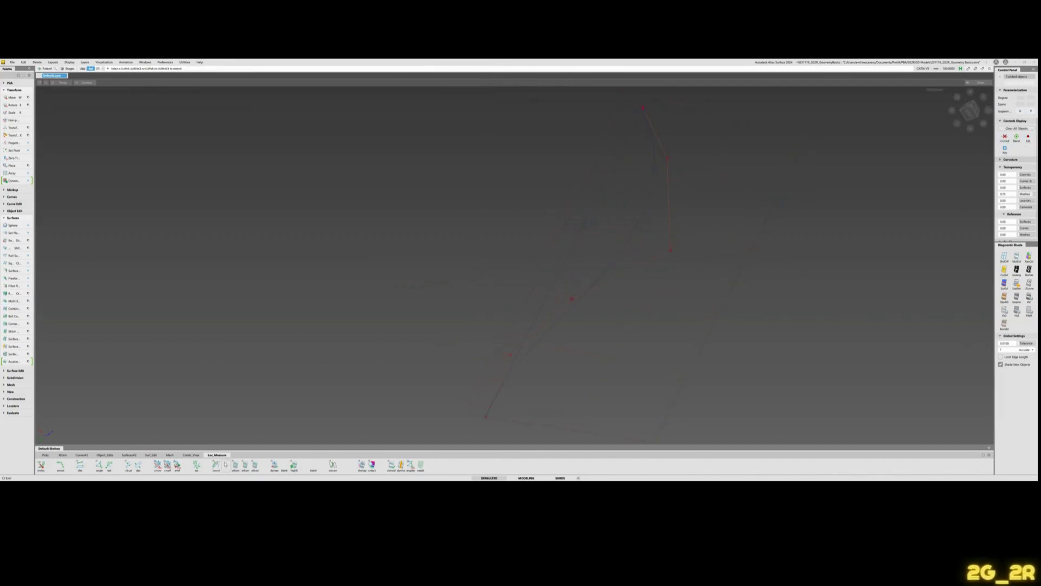
# Measure the deviation of the wavy curve from the flat draft surface.
pyautogui.click(168, 465)
pyautogui.moveTo(626, 281)
pyautogui.keyDown('alt'); pyautogui.keyDown('shift'); pyautogui.mouseDown()
pyautogui.moveTo(658, 298)
pyautogui.moveTo(702, 261)
pyautogui.moveTo(697, 247)
pyautogui.moveTo(674, 258)
pyautogui.moveTo(646, 251)
pyautogui.moveTo(662, 277)
pyautogui.moveTo(614, 268)
pyautogui.mouseUp(); pyautogui.keyUp('shift'); pyautogui.keyUp('alt')
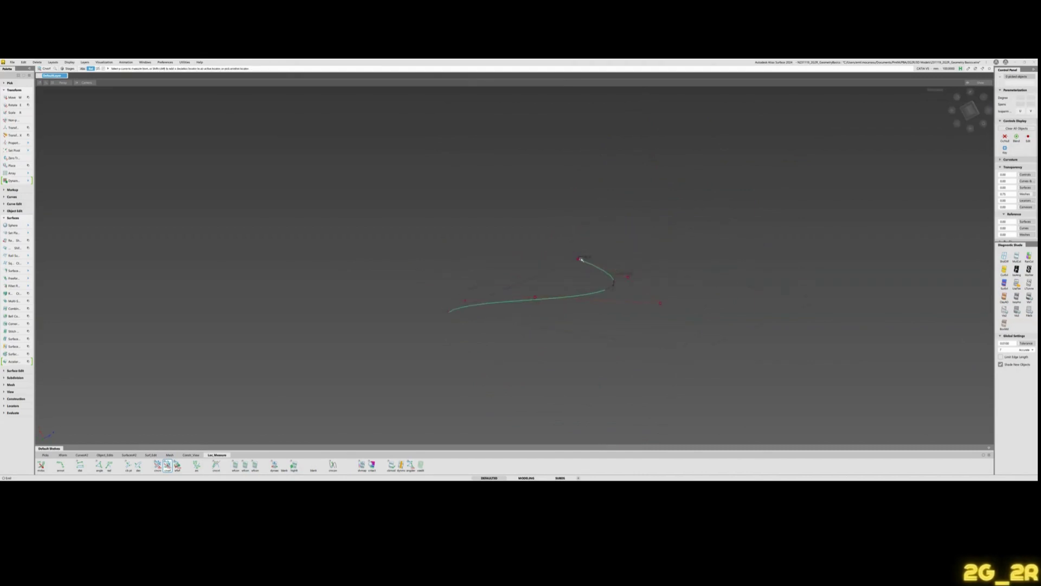
pyautogui.keyDown('alt'); pyautogui.keyDown('shift'); pyautogui.moveTo(535, 321); pyautogui.dragTo(592, 278); pyautogui.keyUp('shift'); pyautogui.keyUp('alt')
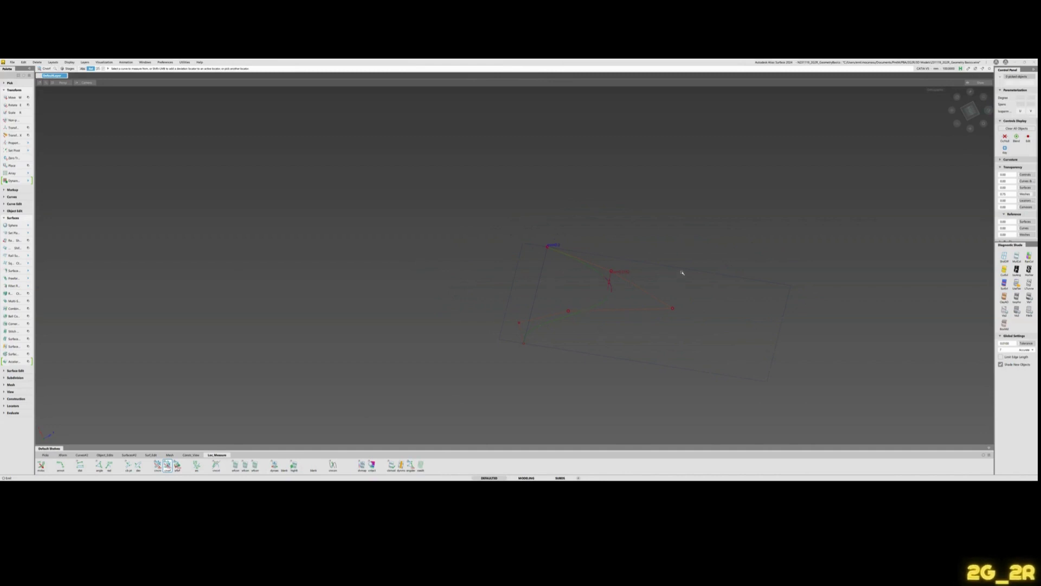
# Project the wavy curve onto the draft surface along its normal, creating the result as a separate curve.
pyautogui.keyDown('ctrl'); pyautogui.keyDown('shift'); pyautogui.moveTo(682, 273); pyautogui.dragTo(620, 305); pyautogui.keyUp('shift'); pyautogui.keyUp('ctrl')
pyautogui.click(681, 298)
pyautogui.press('space')
pyautogui.click(610, 290)
pyautogui.press('space')
pyautogui.click(603, 298)
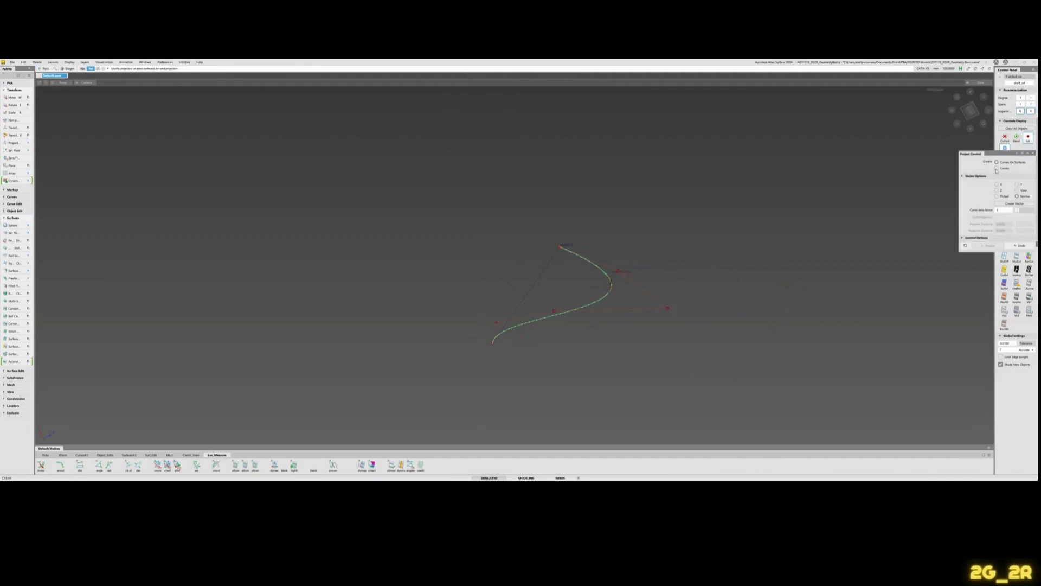
pyautogui.moveTo(1004, 157); pyautogui.dragTo(916, 147)
pyautogui.click(907, 158)
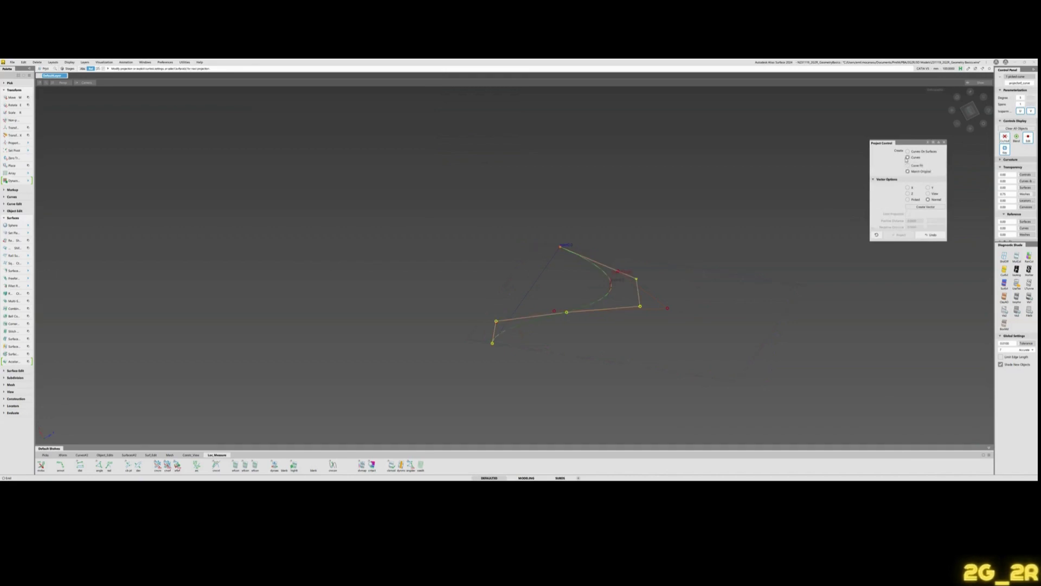
# Compare the Match Original and Curve Fit projections, raising the Curve Fit degree to give six control vertices.
pyautogui.click(909, 165)
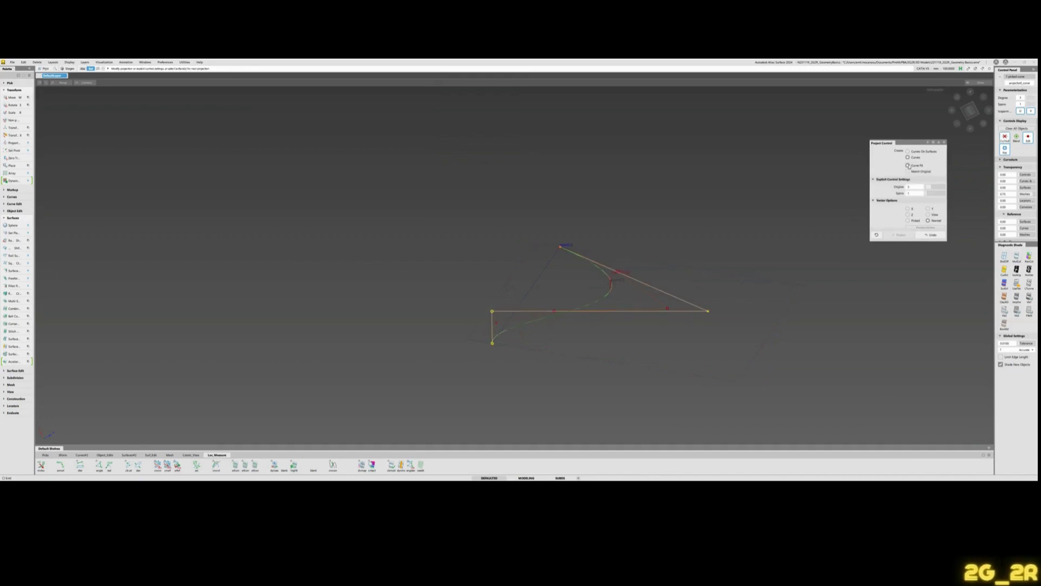
pyautogui.click(908, 172)
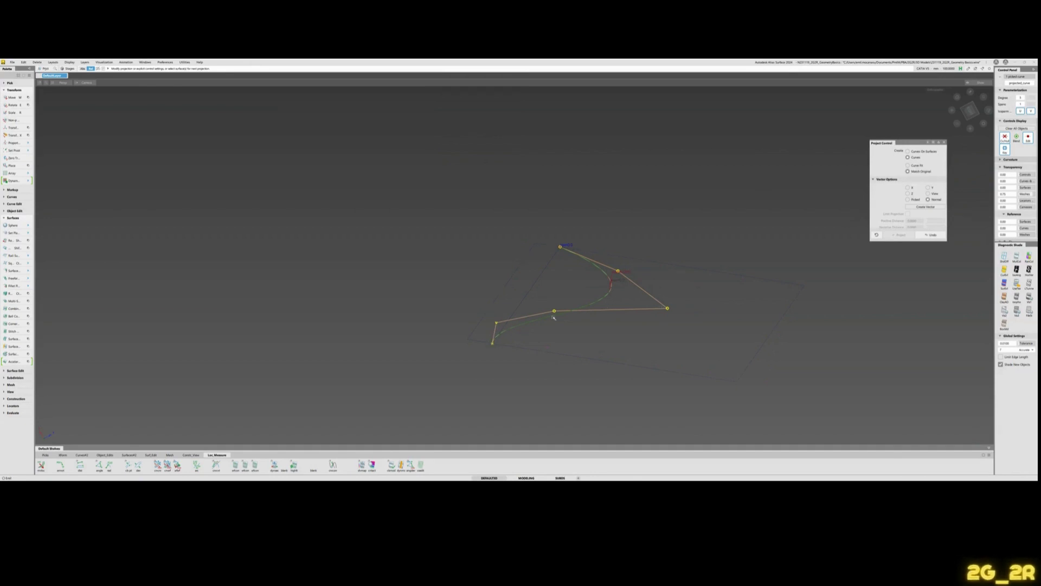
pyautogui.click(909, 166)
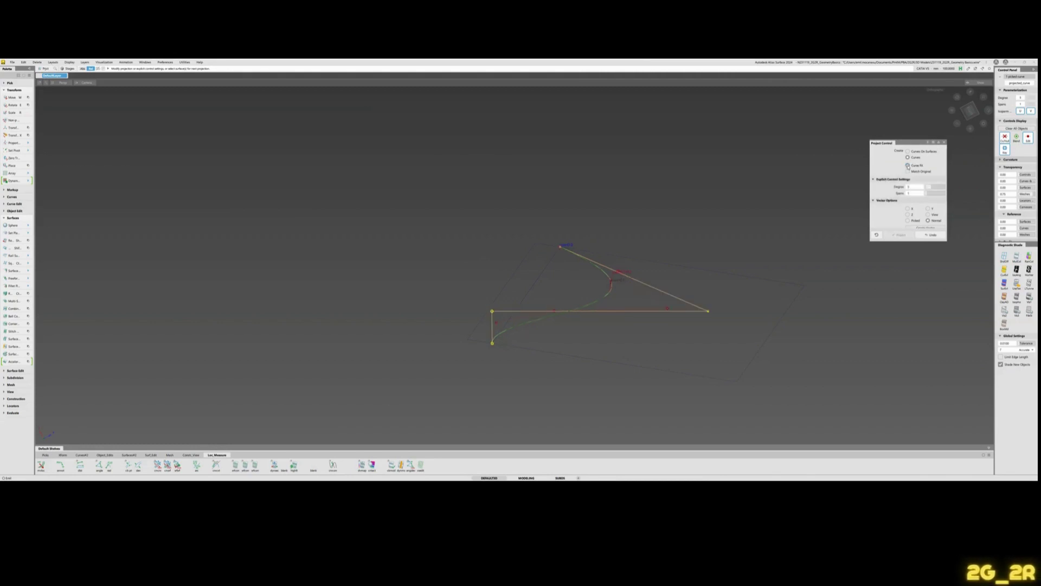
pyautogui.click(935, 188)
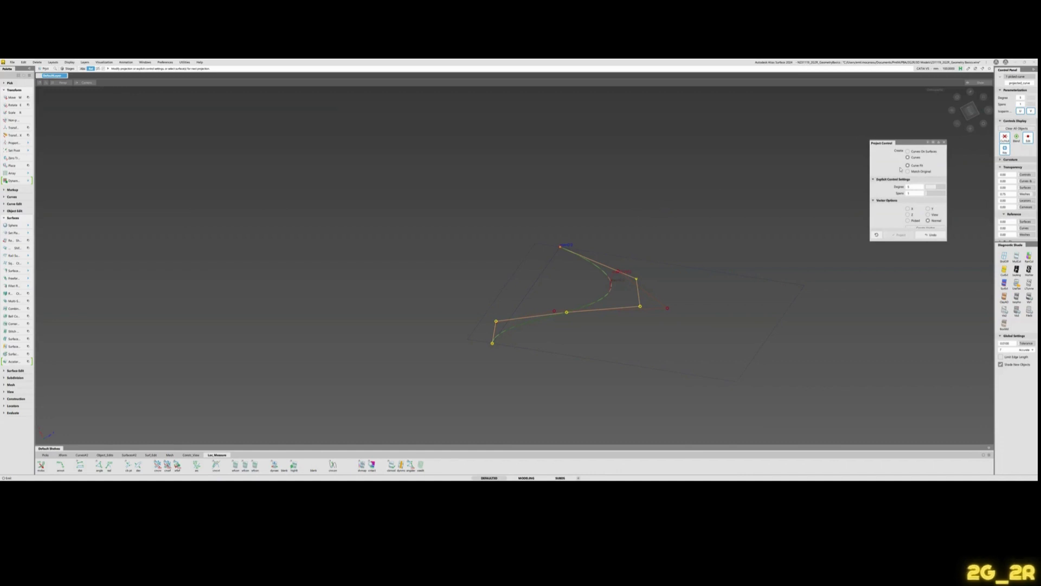
pyautogui.click(908, 171)
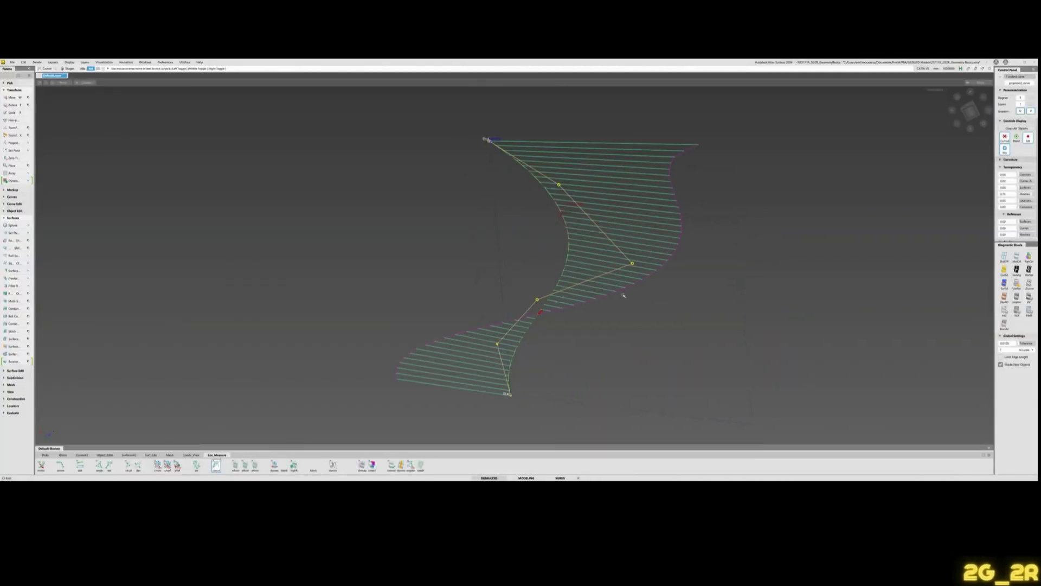
# Compare the projected curve's curvature comb under Curve Fit and Match Original, ending on Curve Fit.
pyautogui.click(624, 296)
pyautogui.click(530, 330)
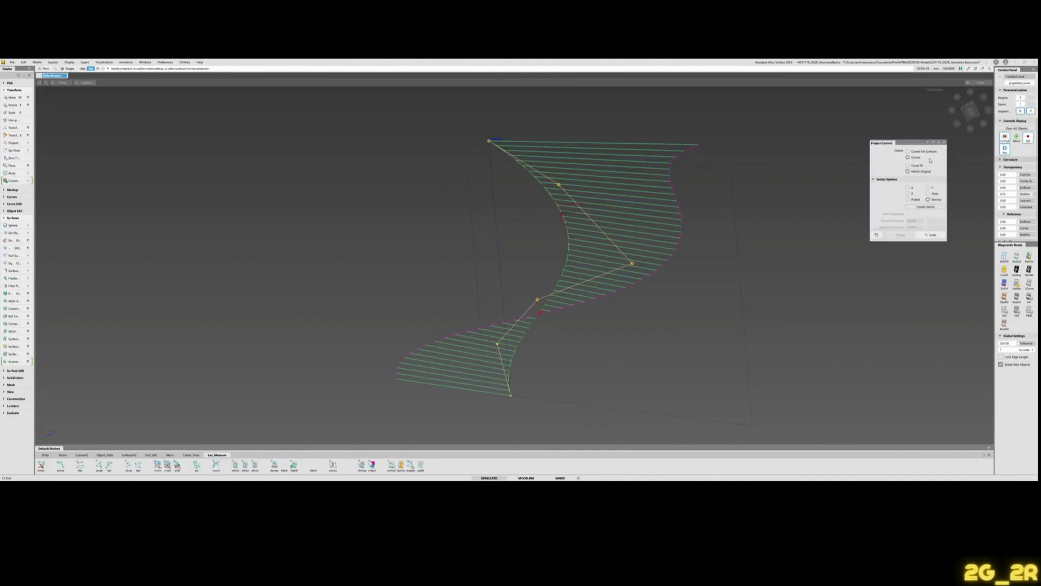
pyautogui.click(908, 165)
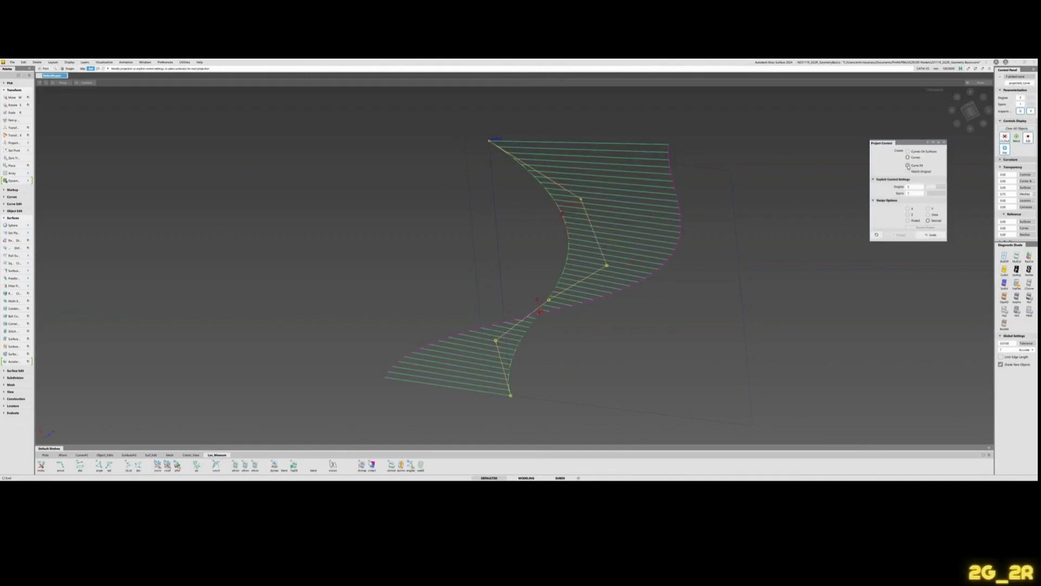
pyautogui.click(908, 172)
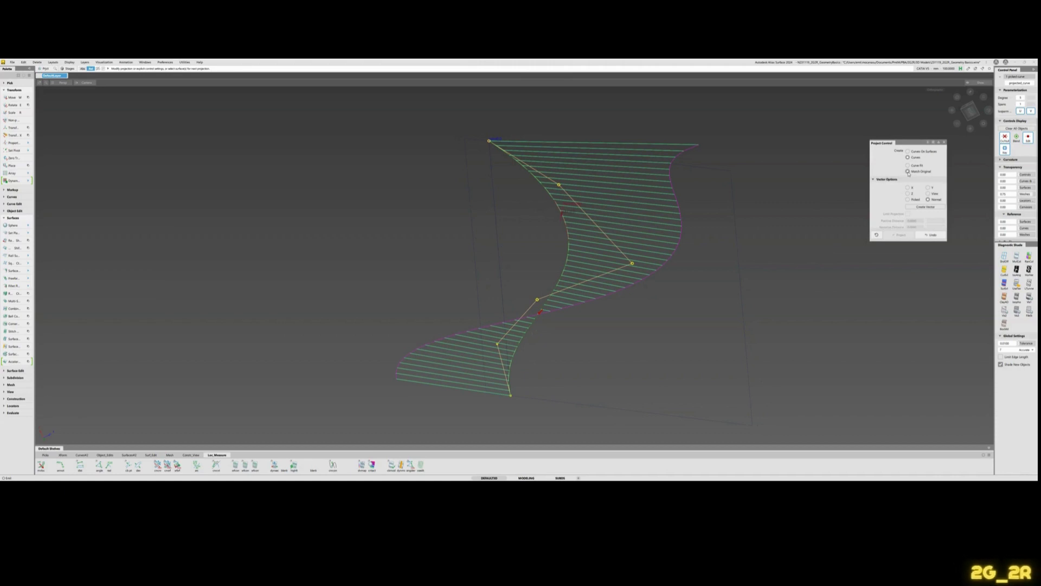
pyautogui.click(908, 170)
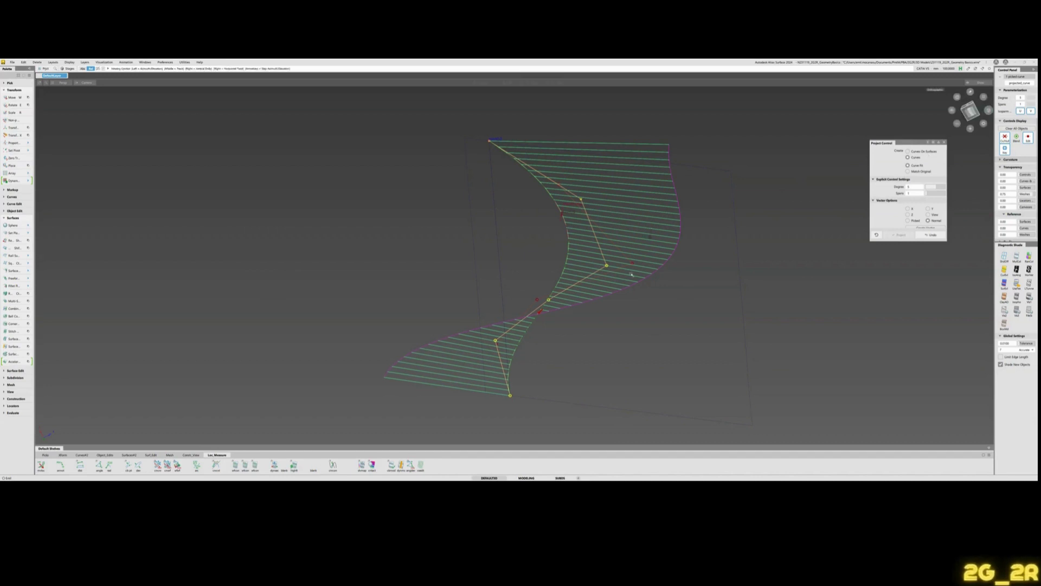
pyautogui.moveTo(675, 229)
pyautogui.keyDown('alt'); pyautogui.keyDown('shift'); pyautogui.mouseDown()
pyautogui.moveTo(670, 260)
pyautogui.moveTo(648, 210)
pyautogui.moveTo(821, 281)
pyautogui.moveTo(673, 278)
pyautogui.mouseUp(); pyautogui.keyUp('shift'); pyautogui.keyUp('alt')
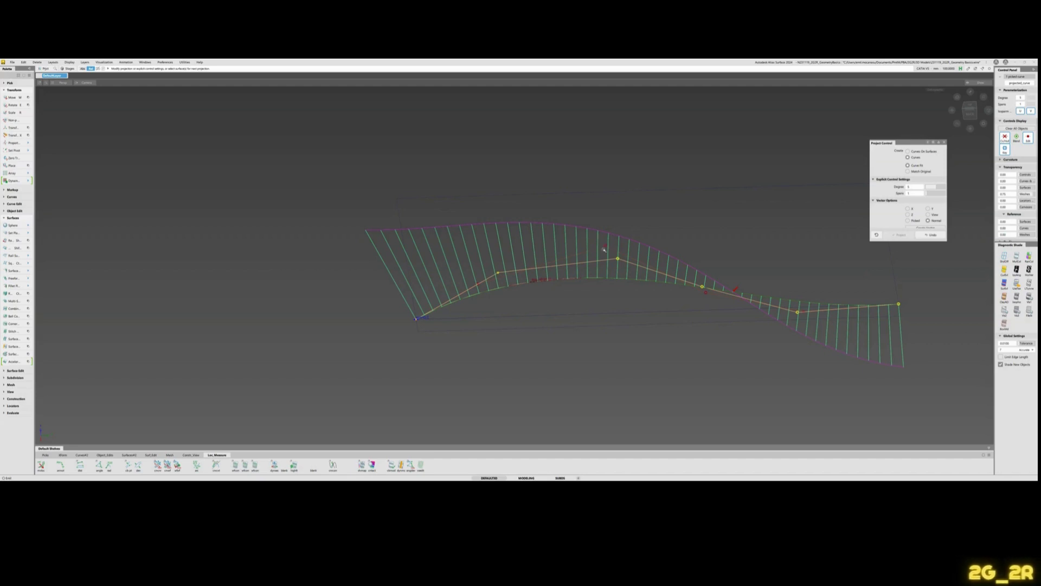
# Undo the curve projection and bring the hidden boxes and flat patch back into view.
pyautogui.hotkey('ctrl', 'z')
pyautogui.keyDown('alt'); pyautogui.keyDown('shift'); pyautogui.moveTo(632, 217); pyautogui.dragTo(689, 276); pyautogui.keyUp('shift'); pyautogui.keyUp('alt')
pyautogui.hotkey('ctrl', 'z')
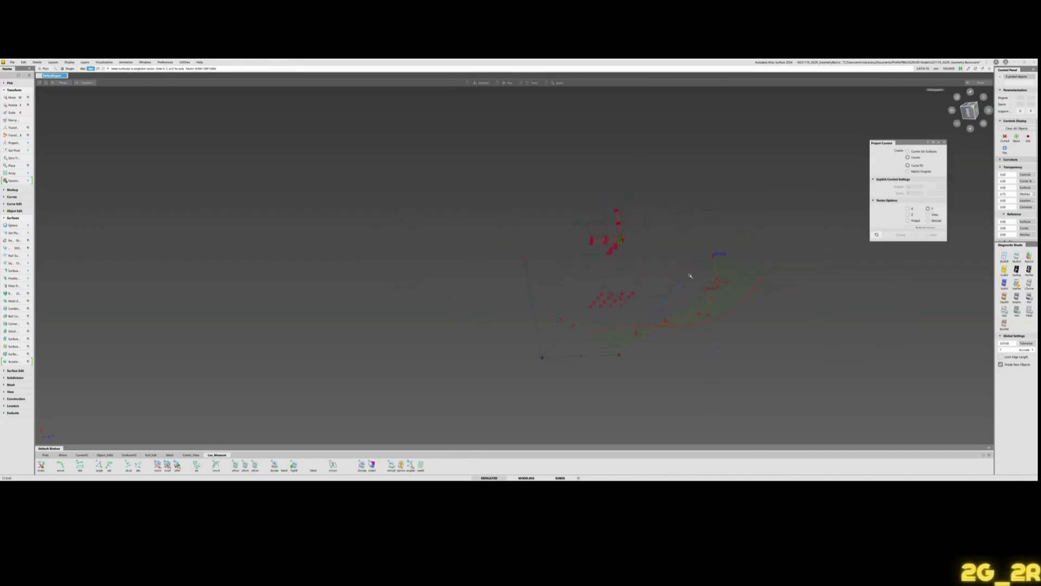
pyautogui.keyDown('alt'); pyautogui.keyDown('shift'); pyautogui.moveTo(578, 294); pyautogui.dragTo(582, 319); pyautogui.keyUp('shift'); pyautogui.keyUp('alt')
# Start Transform CV on an inner control vertex of the flat patch and extend its falloff range to the neighbouring inner vertices.
pyautogui.press('x')
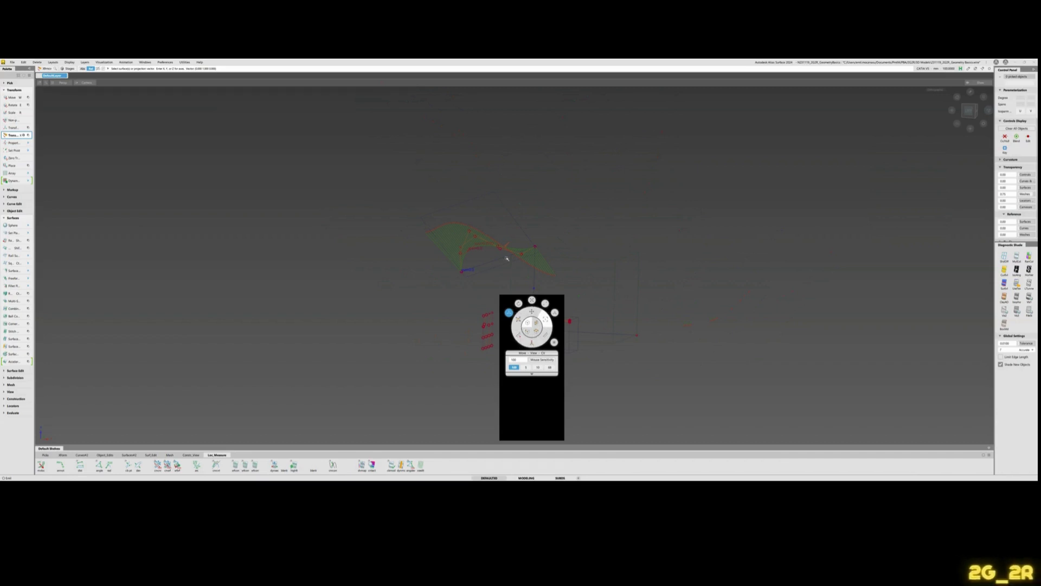
pyautogui.click(554, 313)
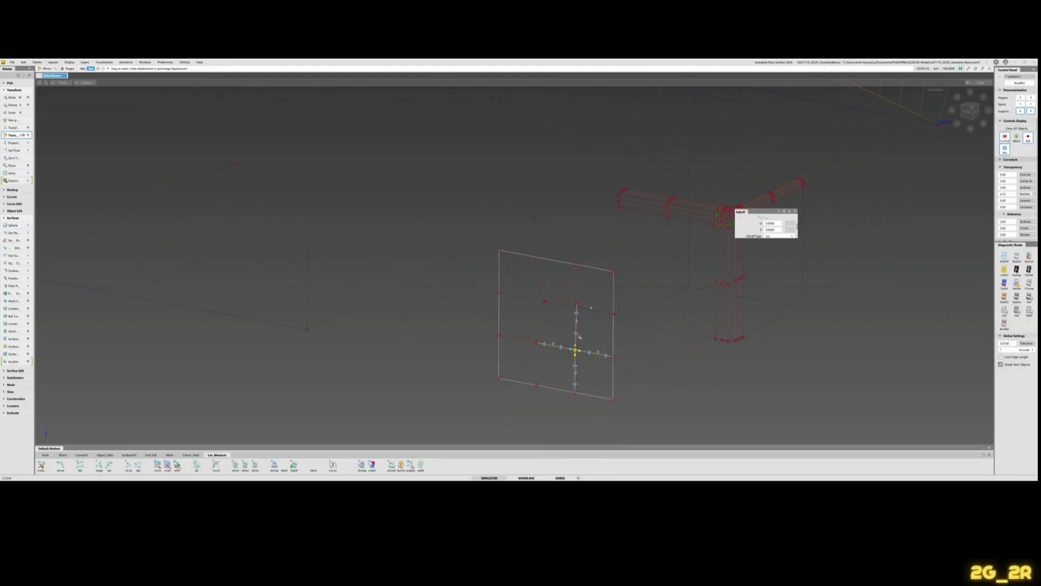
pyautogui.click(577, 312)
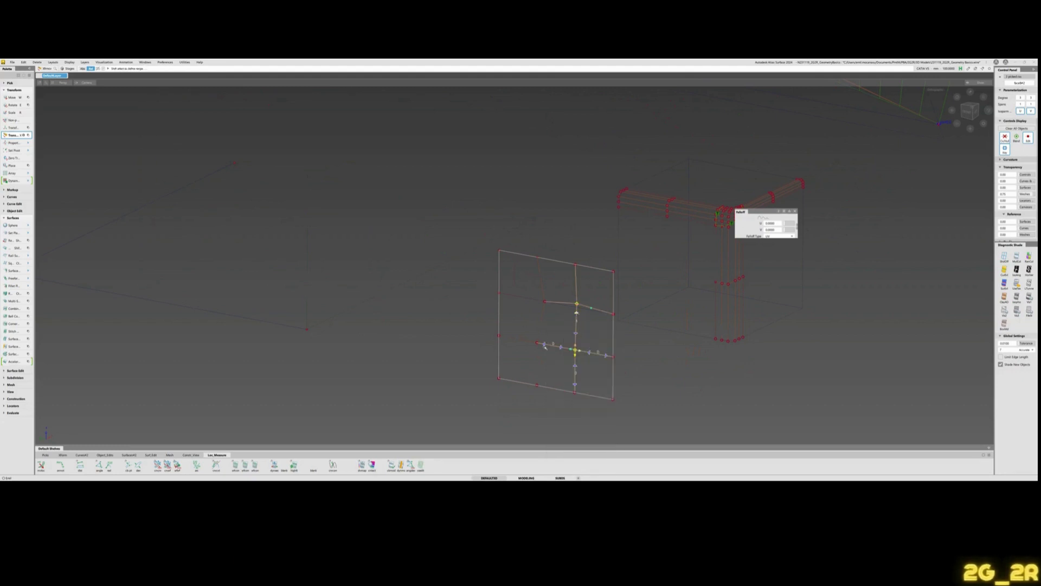
pyautogui.click(545, 345)
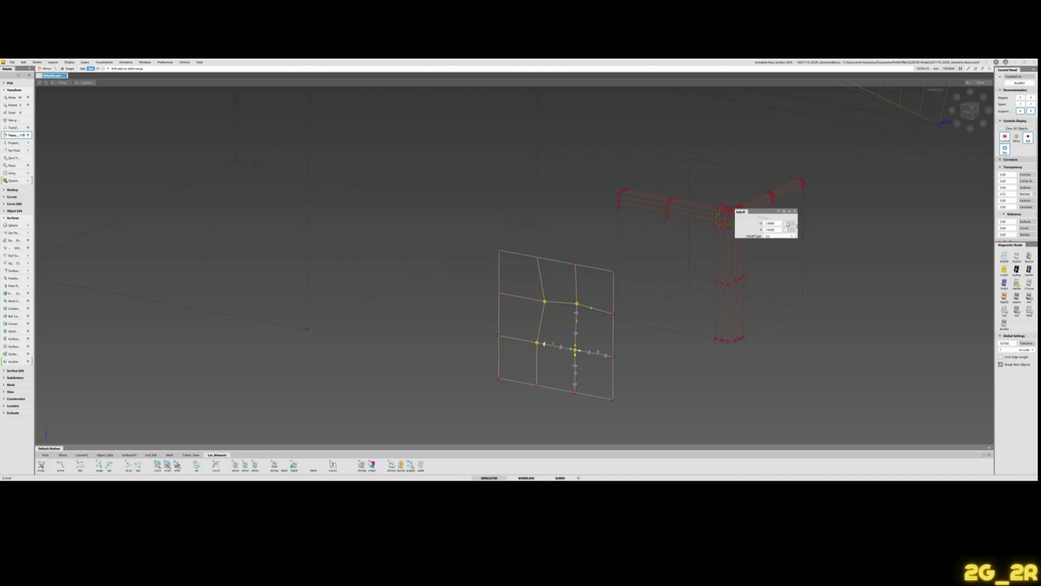
# Set the proportional modification to move along the surface normal, U and V directions, and lower the mouse sensitivity.
pyautogui.moveTo(787, 223); pyautogui.dragTo(785, 223)
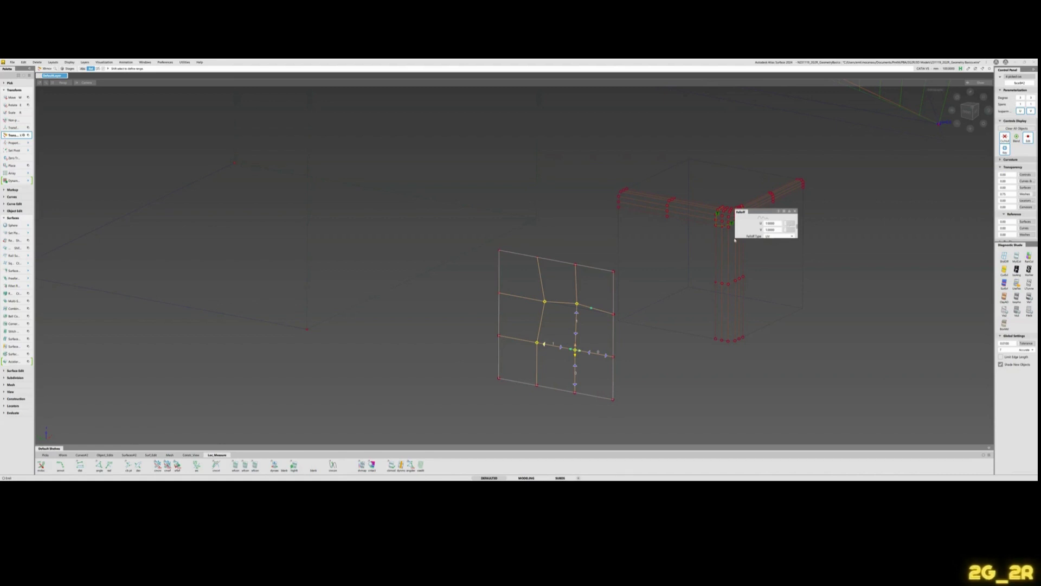
pyautogui.keyDown('alt'); pyautogui.keyDown('shift'); pyautogui.moveTo(589, 352); pyautogui.dragTo(616, 309); pyautogui.keyUp('shift'); pyautogui.keyUp('alt')
pyautogui.keyDown('alt'); pyautogui.keyDown('shift'); pyautogui.moveTo(617, 310); pyautogui.dragTo(597, 281, button='right'); pyautogui.keyUp('shift'); pyautogui.keyUp('alt')
pyautogui.keyDown('alt'); pyautogui.keyDown('shift'); pyautogui.moveTo(597, 281); pyautogui.dragTo(618, 260, button='middle'); pyautogui.keyUp('shift'); pyautogui.keyUp('alt')
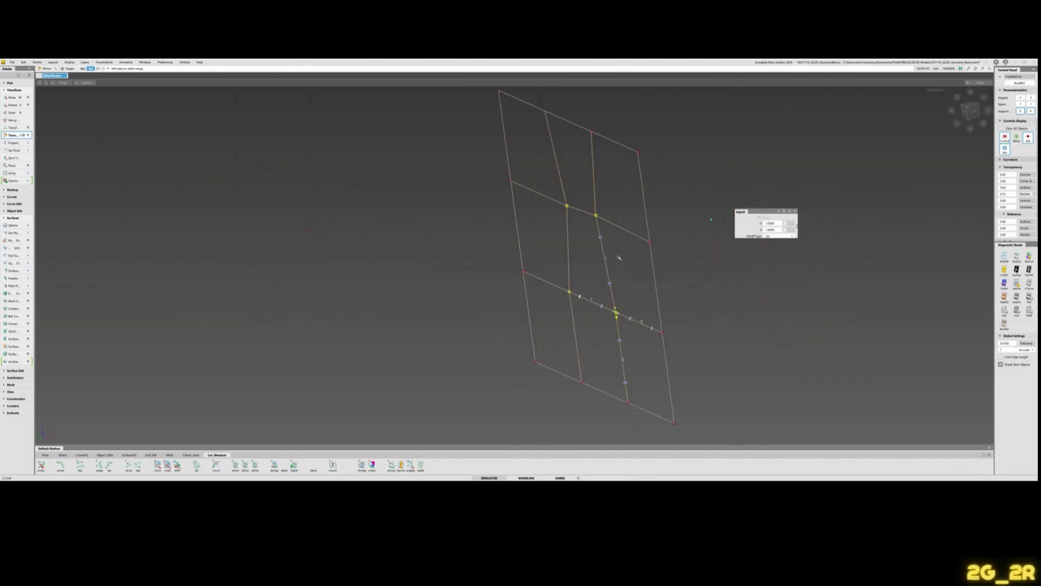
pyautogui.click(619, 257)
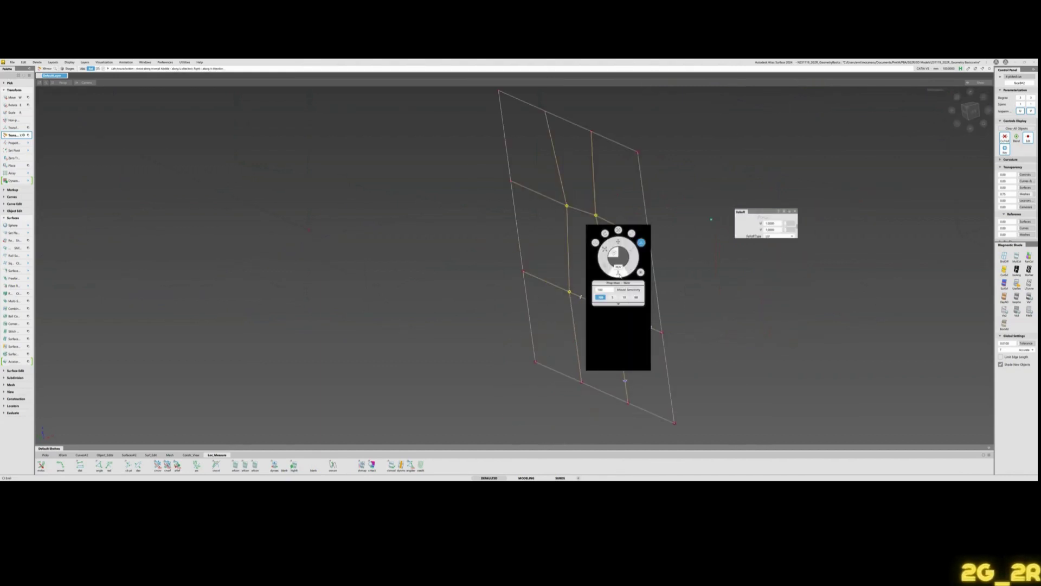
pyautogui.click(636, 297)
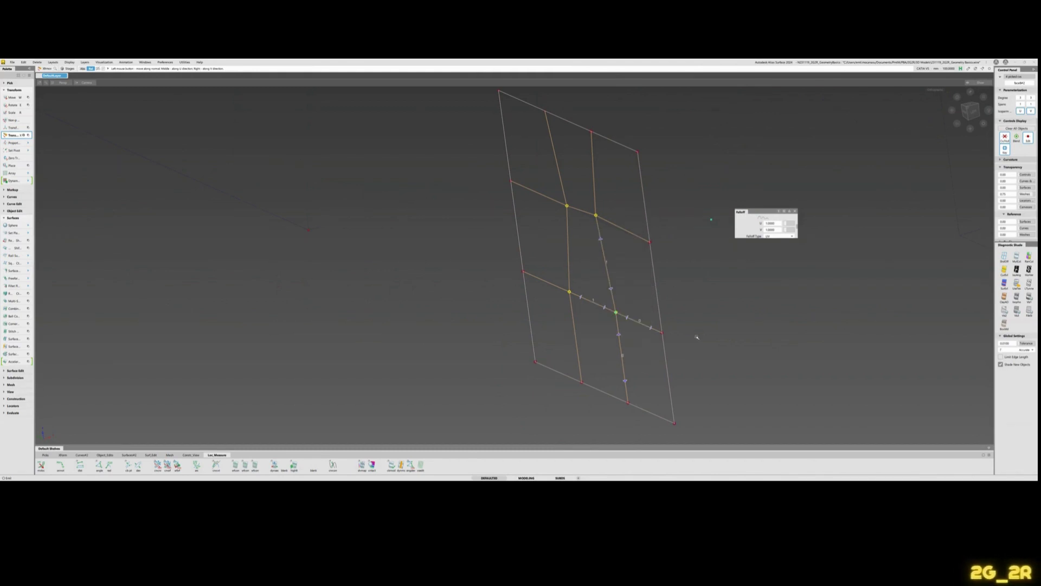
# Try moving the flat patch's inner vertices along the surface normal with falloff, and undo the moves.
pyautogui.moveTo(735, 318); pyautogui.dragTo(988, 212)
pyautogui.moveTo(846, 309)
pyautogui.keyDown('alt'); pyautogui.keyDown('shift'); pyautogui.mouseDown()
pyautogui.moveTo(674, 360)
pyautogui.moveTo(811, 326)
pyautogui.moveTo(844, 305)
pyautogui.mouseUp(); pyautogui.keyUp('shift'); pyautogui.keyUp('alt')
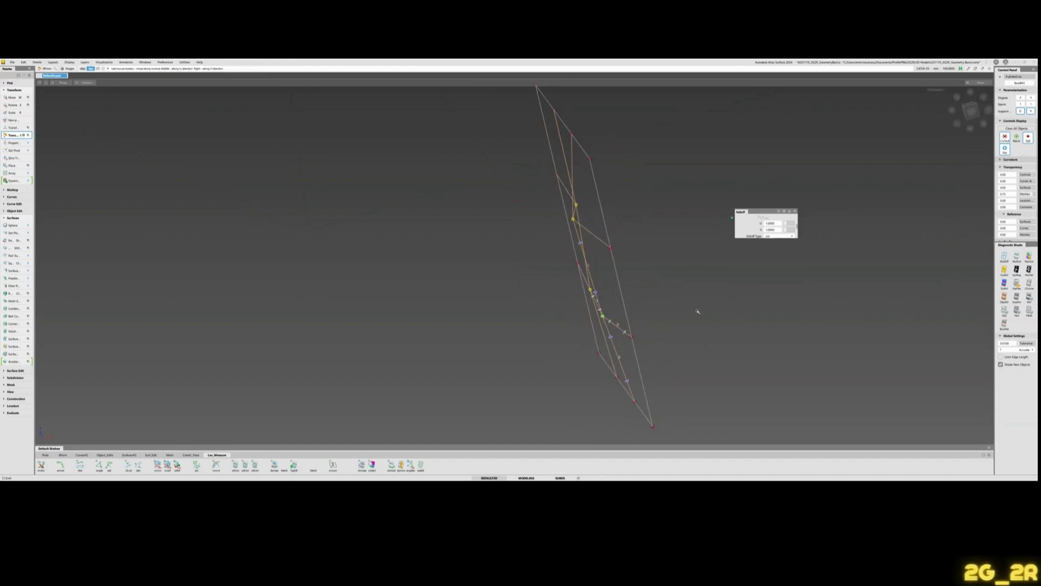
pyautogui.hotkey('ctrl', 'z')
pyautogui.hotkey('ctrl', 'z')
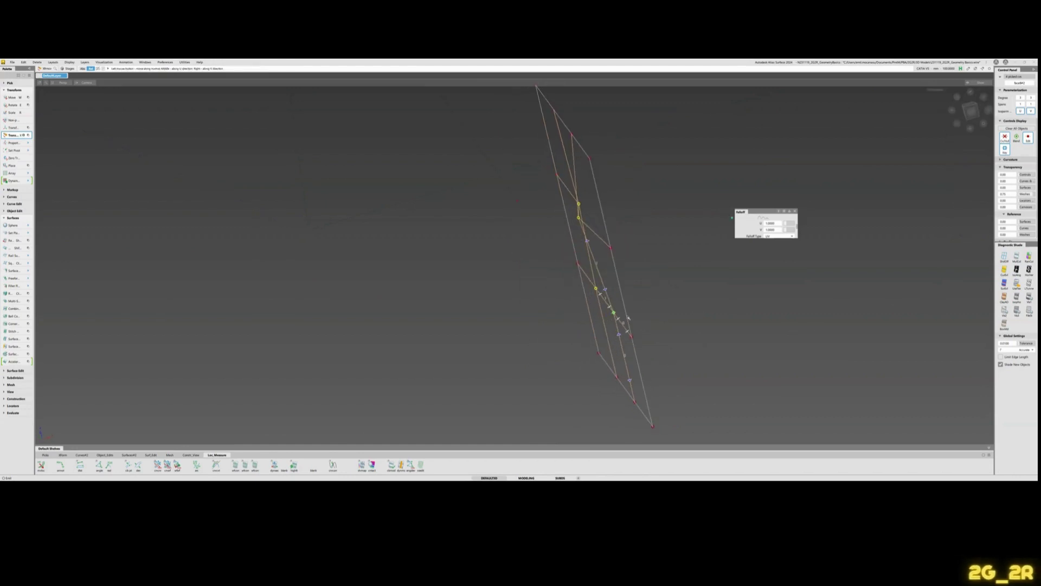
# Move the patch's four inner vertices outward along the surface normal with falloff, check the raised shape, and release the vertices.
pyautogui.keyDown('alt'); pyautogui.keyDown('shift'); pyautogui.moveTo(628, 318); pyautogui.dragTo(662, 224); pyautogui.keyUp('shift'); pyautogui.keyUp('alt')
pyautogui.press('space')
pyautogui.click(662, 245)
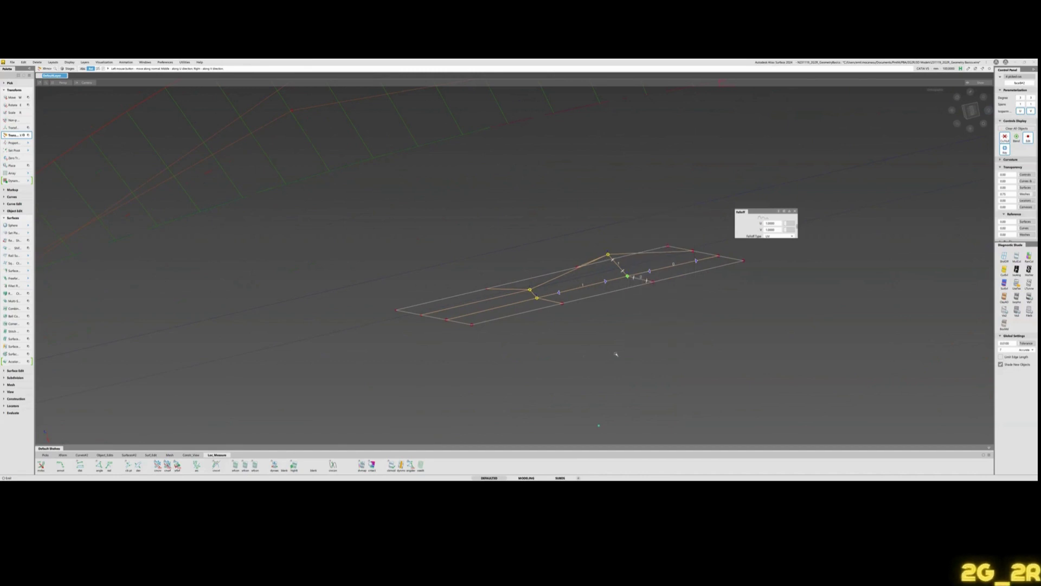
pyautogui.moveTo(616, 353); pyautogui.dragTo(818, 270)
pyautogui.keyDown('alt'); pyautogui.keyDown('shift'); pyautogui.moveTo(623, 325); pyautogui.dragTo(650, 316); pyautogui.keyUp('shift'); pyautogui.keyUp('alt')
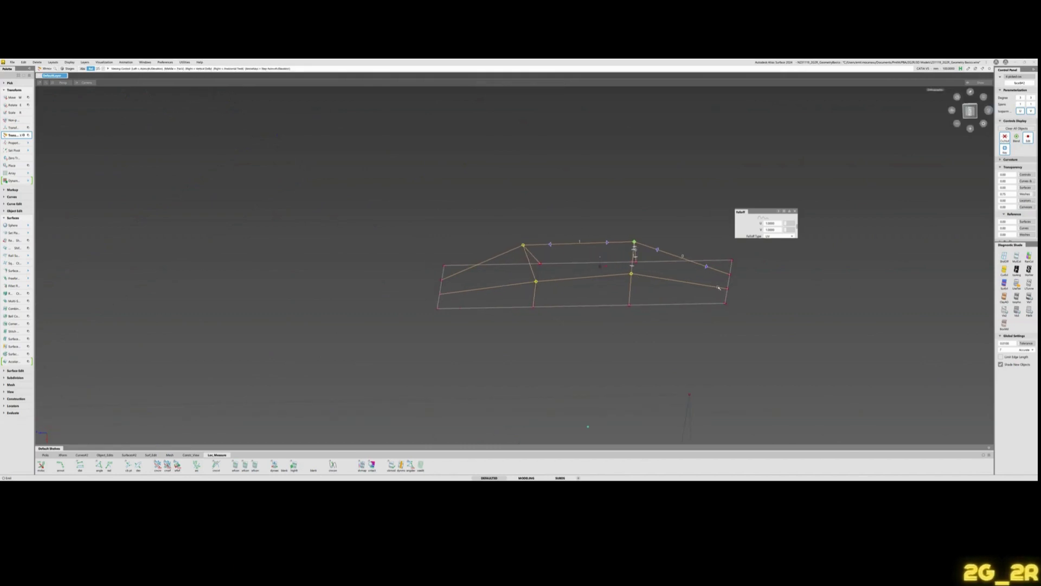
pyautogui.keyDown('alt'); pyautogui.keyDown('shift'); pyautogui.moveTo(670, 278); pyautogui.dragTo(511, 276); pyautogui.keyUp('shift'); pyautogui.keyUp('alt')
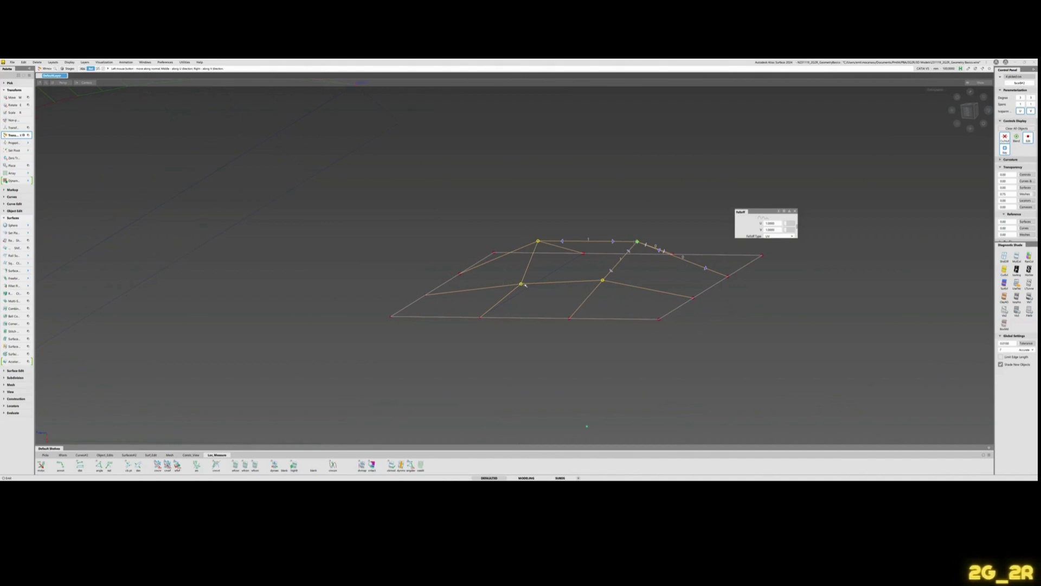
pyautogui.keyDown('alt'); pyautogui.keyDown('shift'); pyautogui.moveTo(521, 284); pyautogui.dragTo(640, 287); pyautogui.keyUp('shift'); pyautogui.keyUp('alt')
pyautogui.click(656, 285)
# Review the movement modes available for Transform CV's proportional modification, including Move.
pyautogui.press('space')
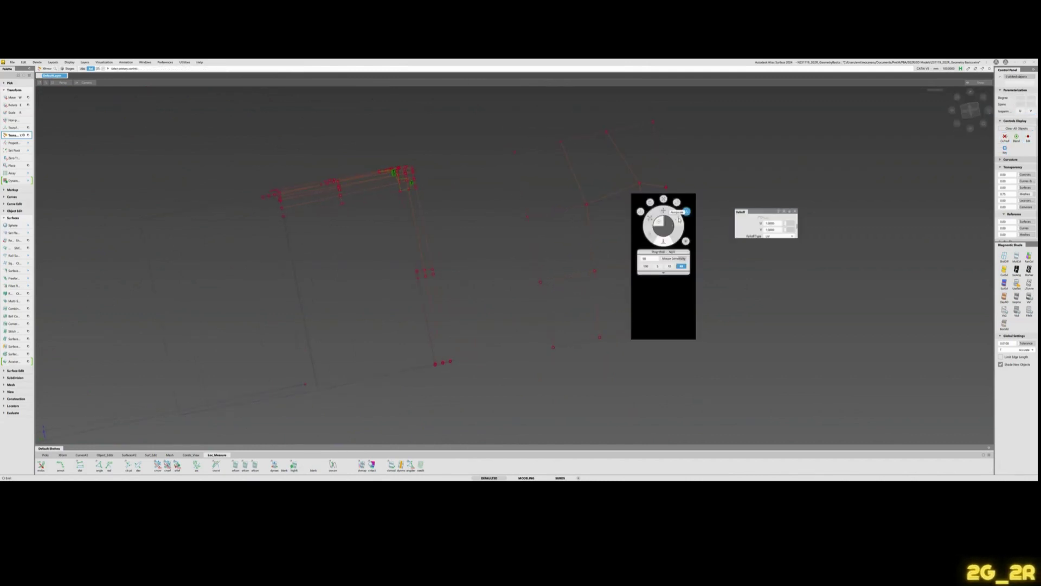
pyautogui.click(678, 220)
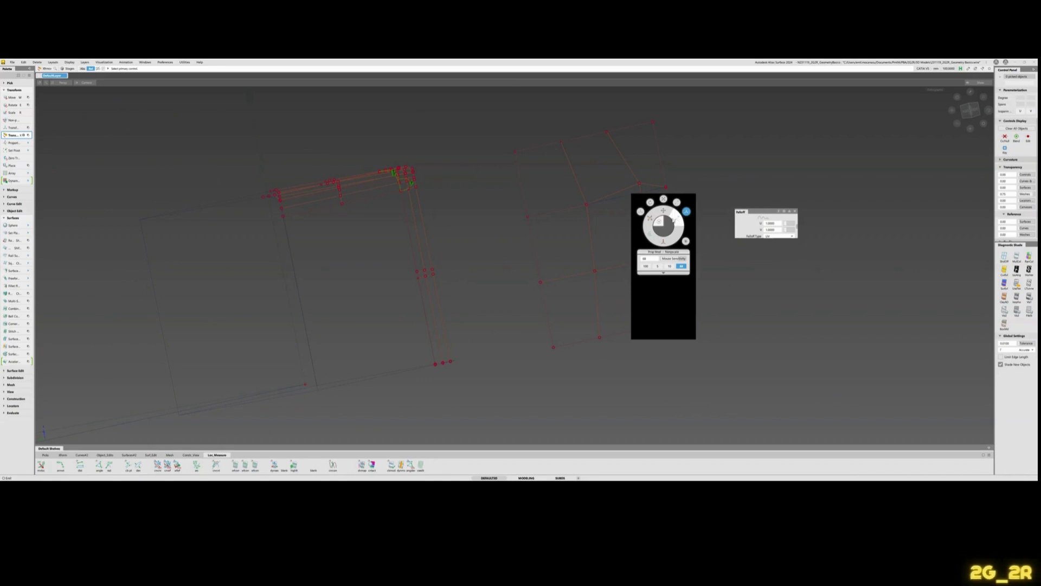
pyautogui.click(650, 237)
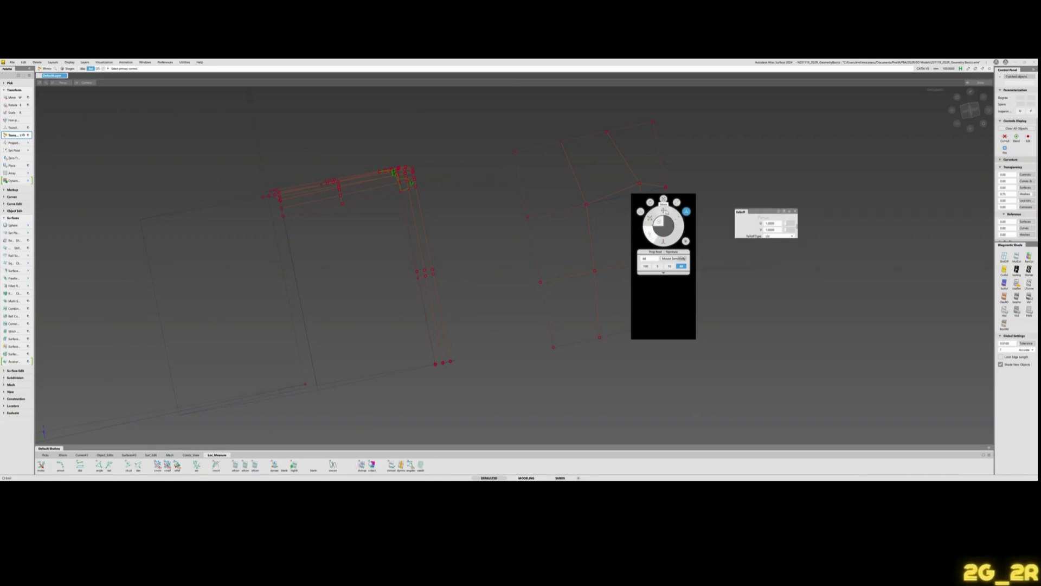
pyautogui.click(665, 211)
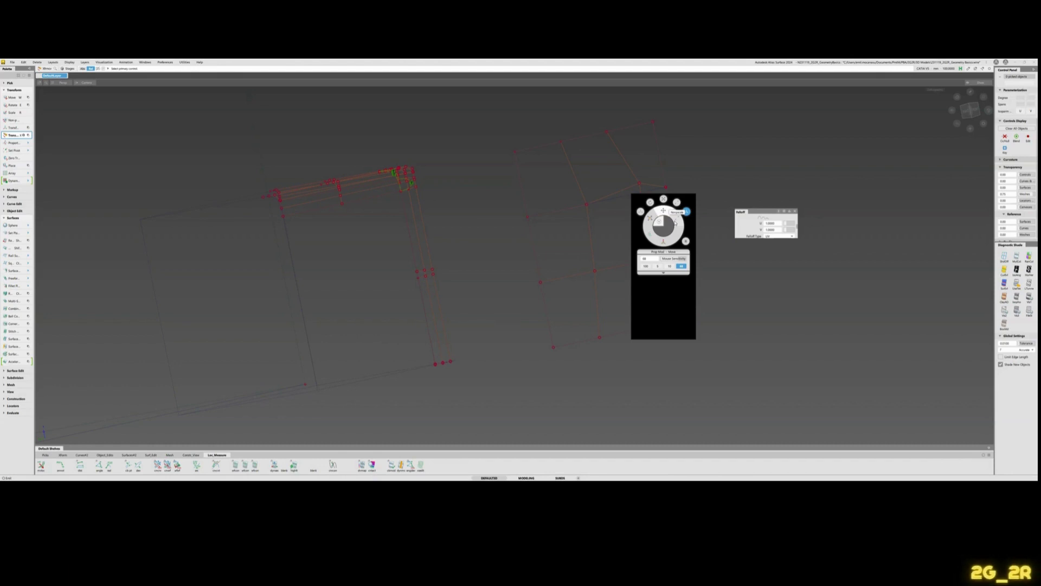
pyautogui.click(675, 222)
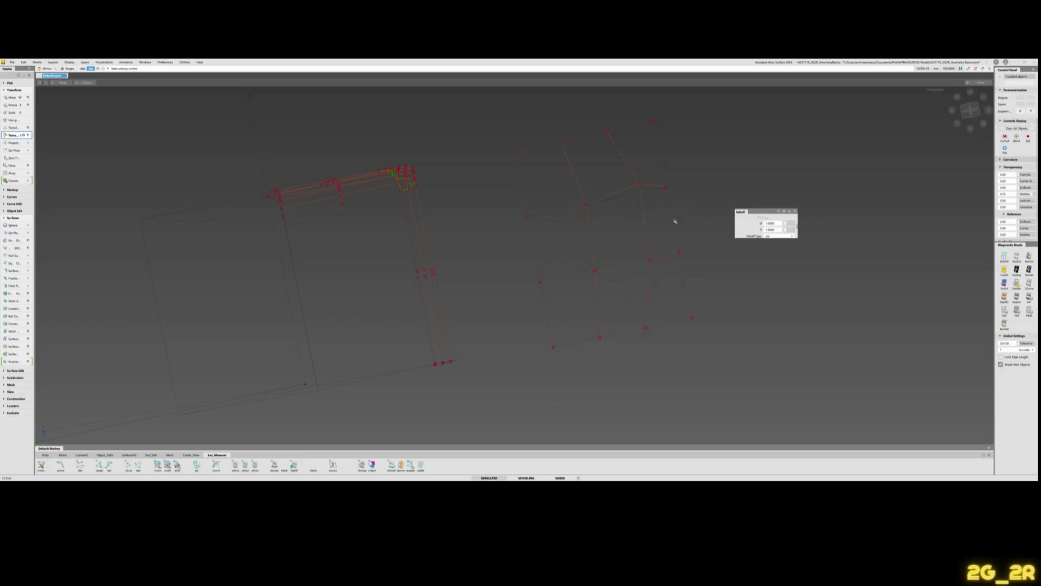